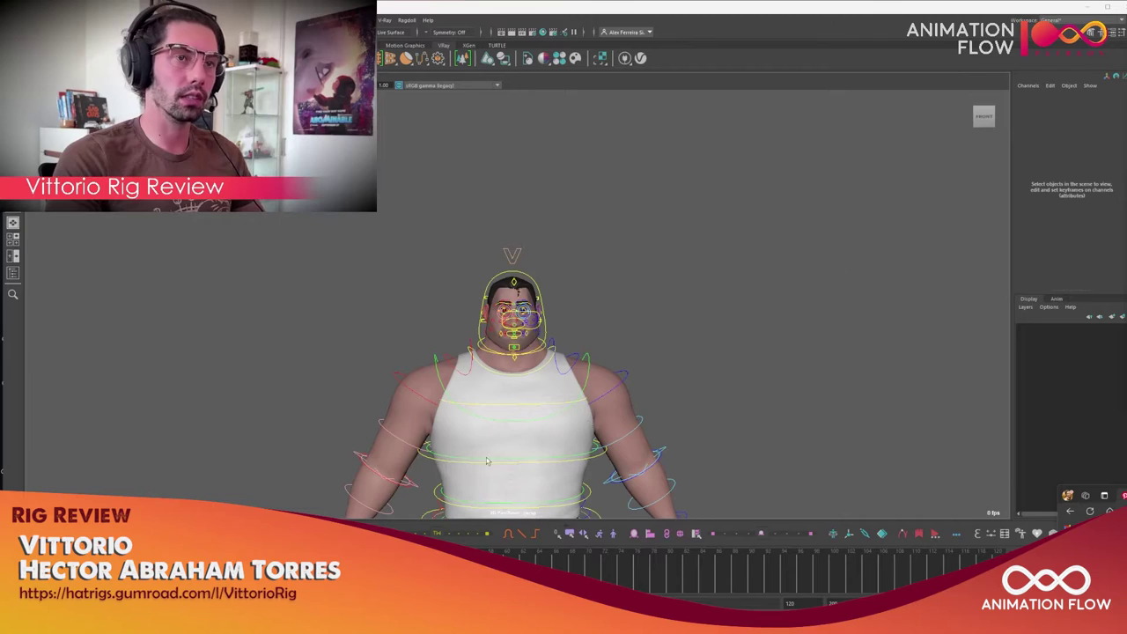
Try moving the whole body with the cog control at the hips, and undo the move.
drag(458, 255, 506, 300)
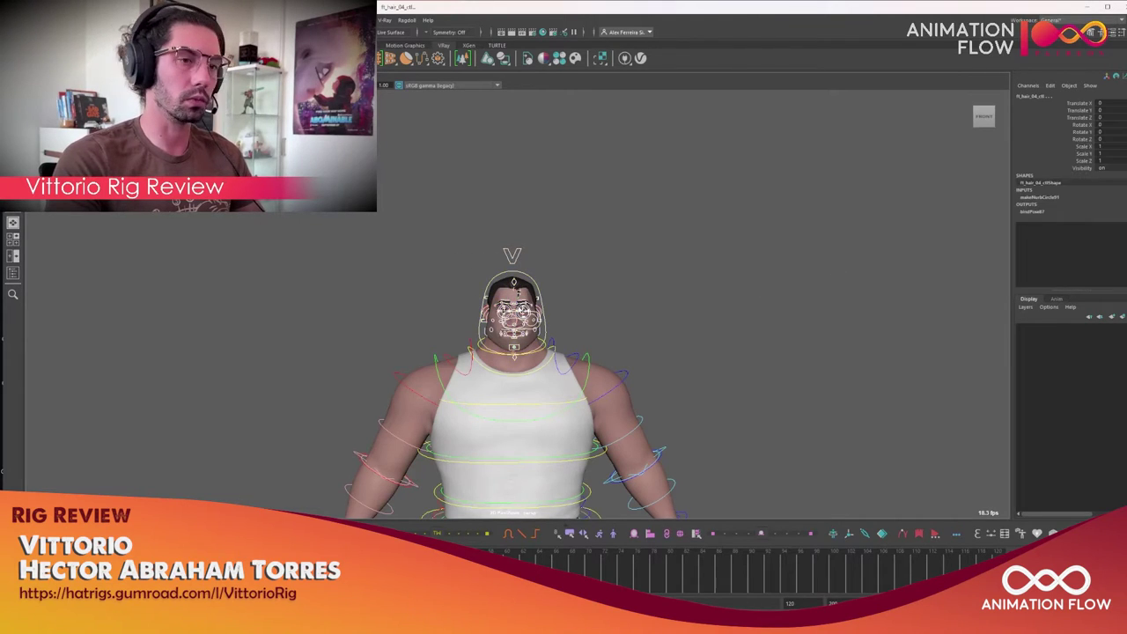
click(424, 281)
alt+drag(425, 282, 458, 328)
click(460, 327)
middle_drag(472, 352, 511, 387)
key(ctrl+z)
alt+drag(503, 392, 537, 401)
scroll(632, 444, up, 5)
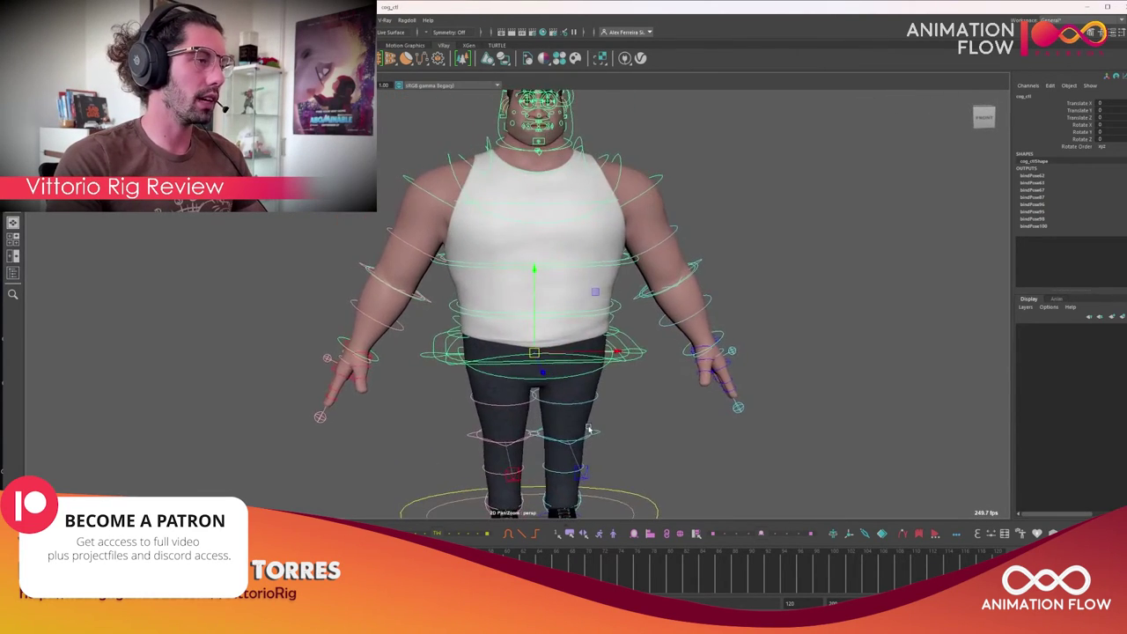
Select the global control around the feet and the secondary global control inside it to inspect each one.
scroll(590, 429, down, 4)
click(373, 308)
scroll(552, 317, down, 1)
alt+drag(552, 316, 576, 422)
click(588, 422)
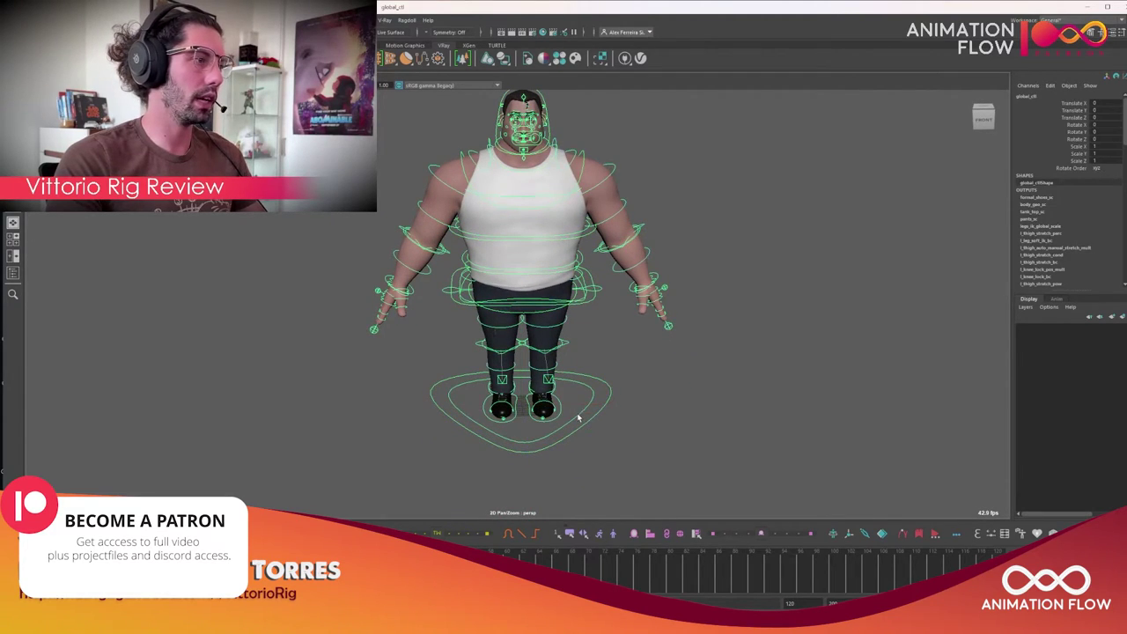
click(579, 417)
alt+drag(623, 440, 531, 192)
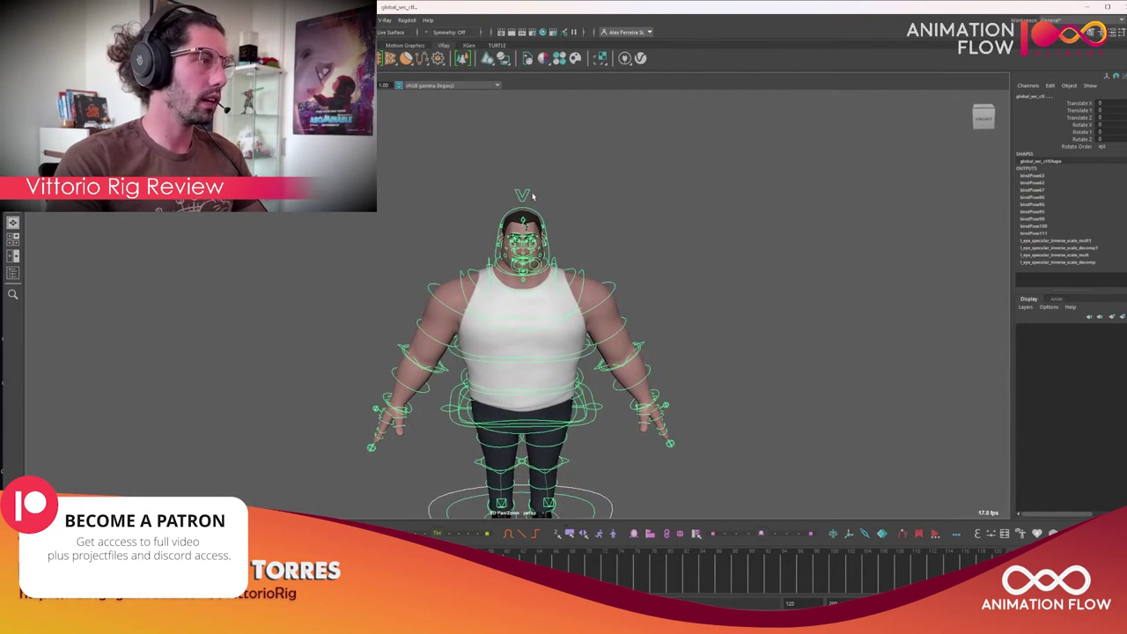
Select the V-shaped face settings control above the head with the Move tool active and examine its attributes.
click(523, 194)
alt+drag(557, 263, 573, 290)
click(617, 264)
click(523, 181)
key(w)
alt+drag(523, 180, 590, 330)
alt+drag(385, 278, 403, 331)
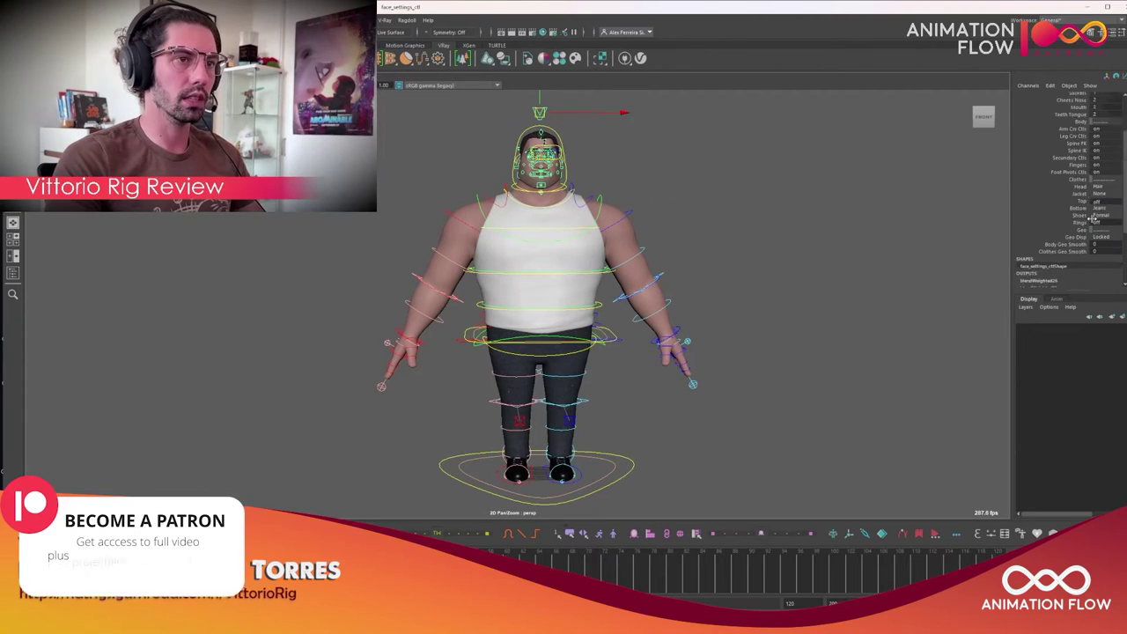
Try moving the face settings control and facial controls beside the head, select the scalp control there, and undo the moves.
middle_drag(669, 148, 483, 150)
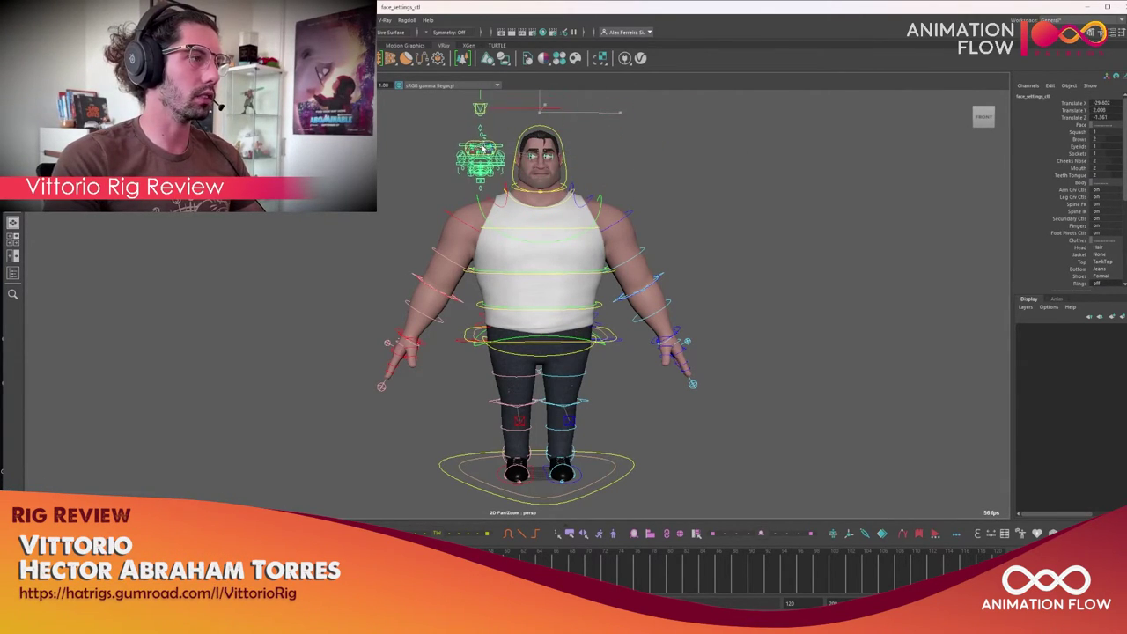
scroll(483, 150, up, 5)
key(ctrl+z)
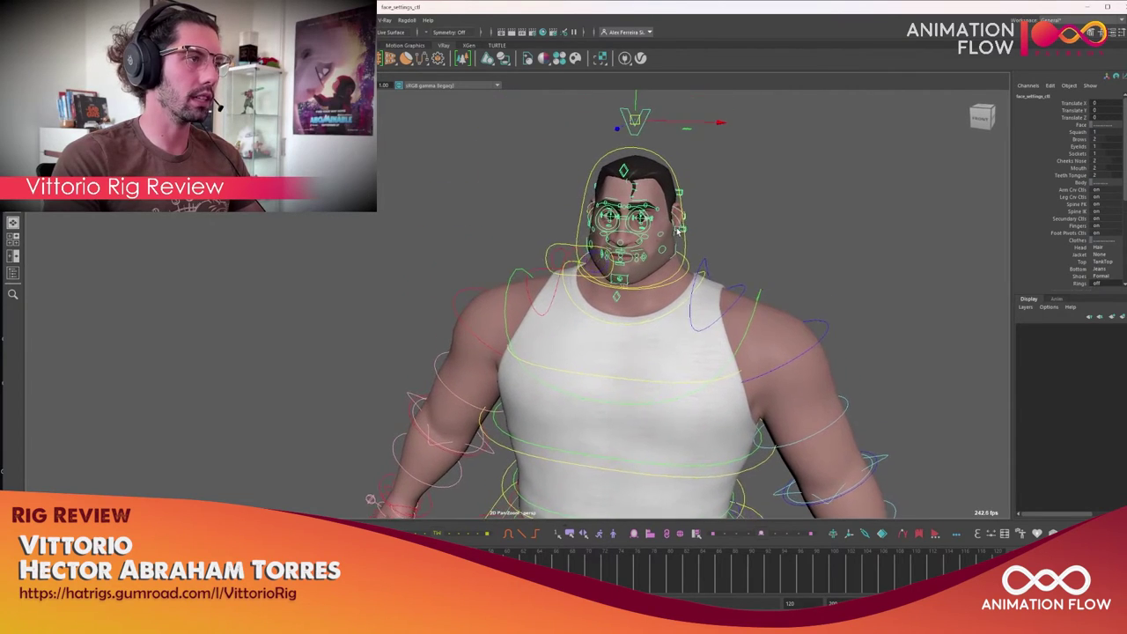
middle_drag(675, 231, 490, 156)
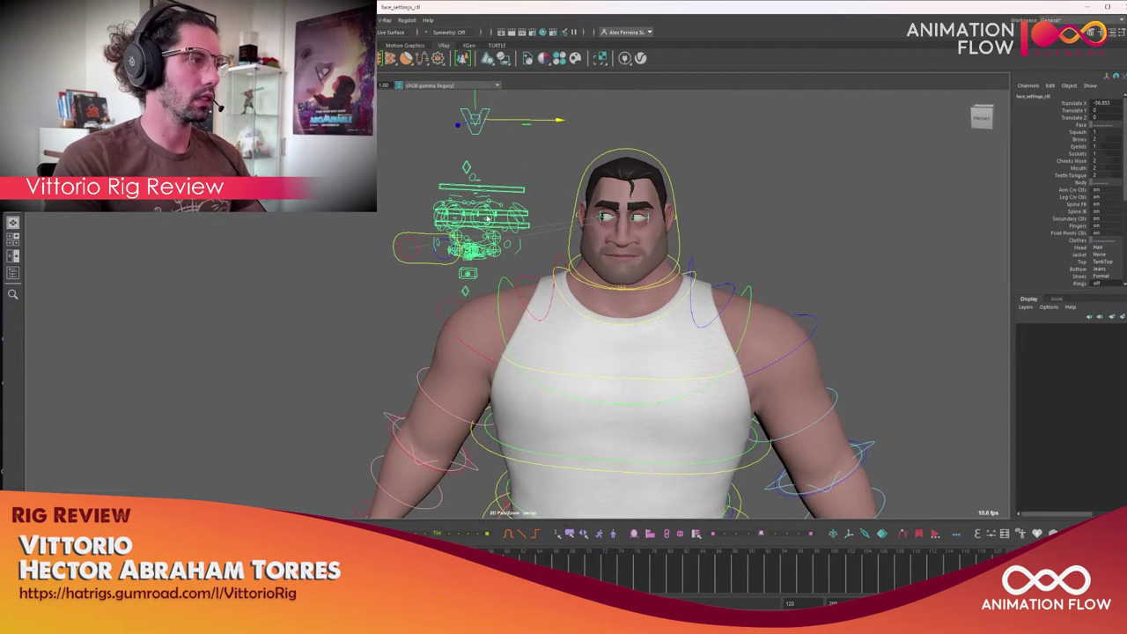
click(485, 222)
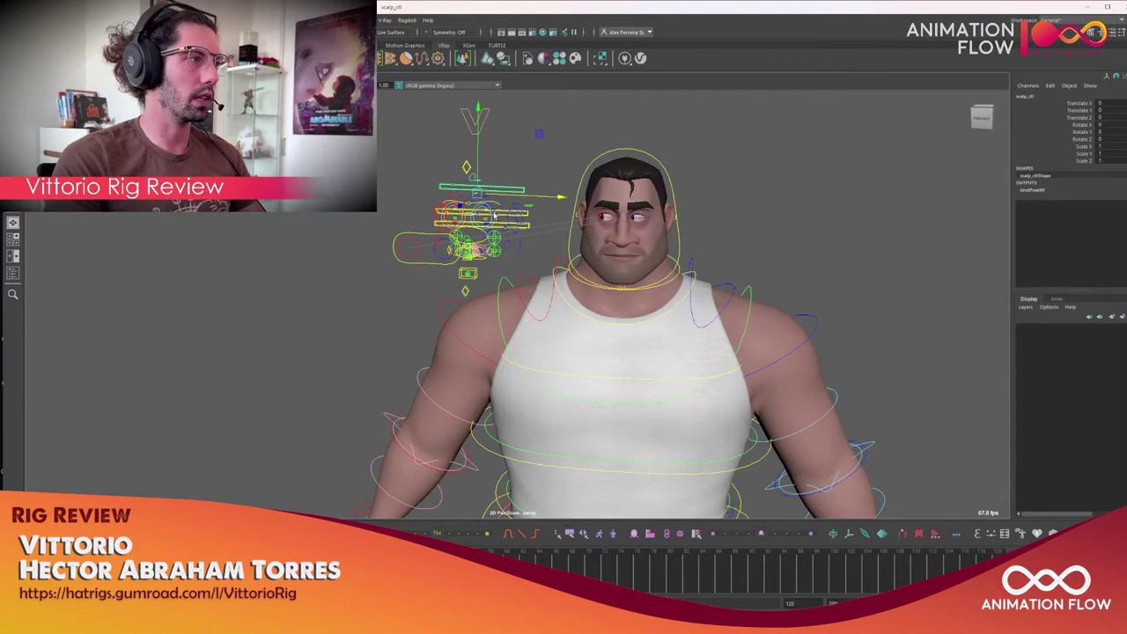
key(ctrl+z)
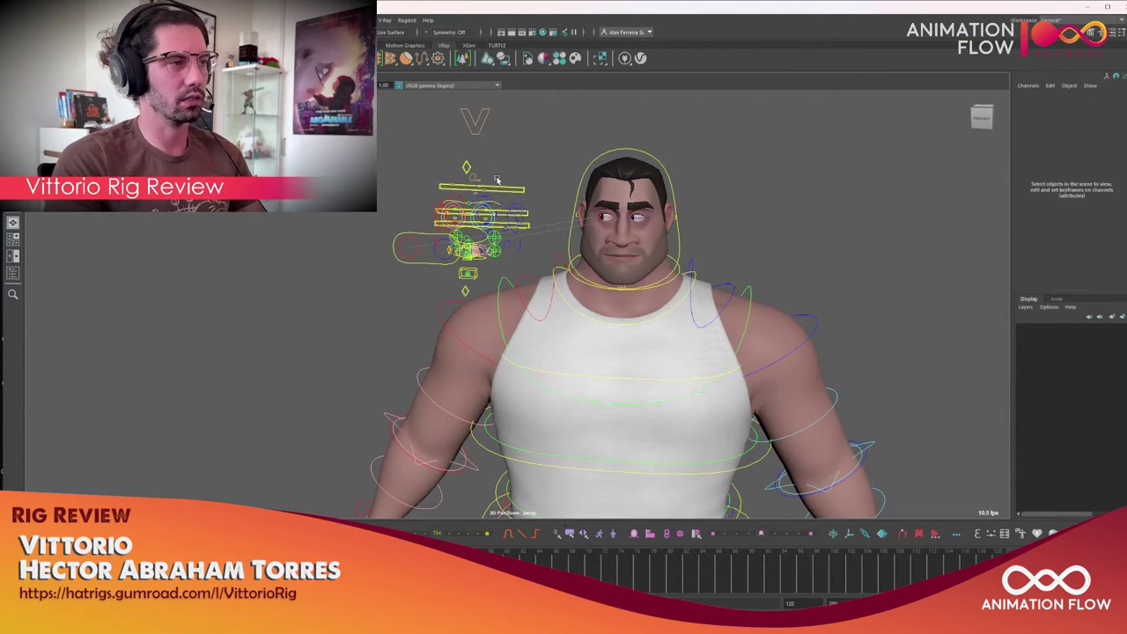
key(ctrl+z)
Set all Face attributes of the face settings control, from Squash through Teeth Tongue, to 0.
key(f)
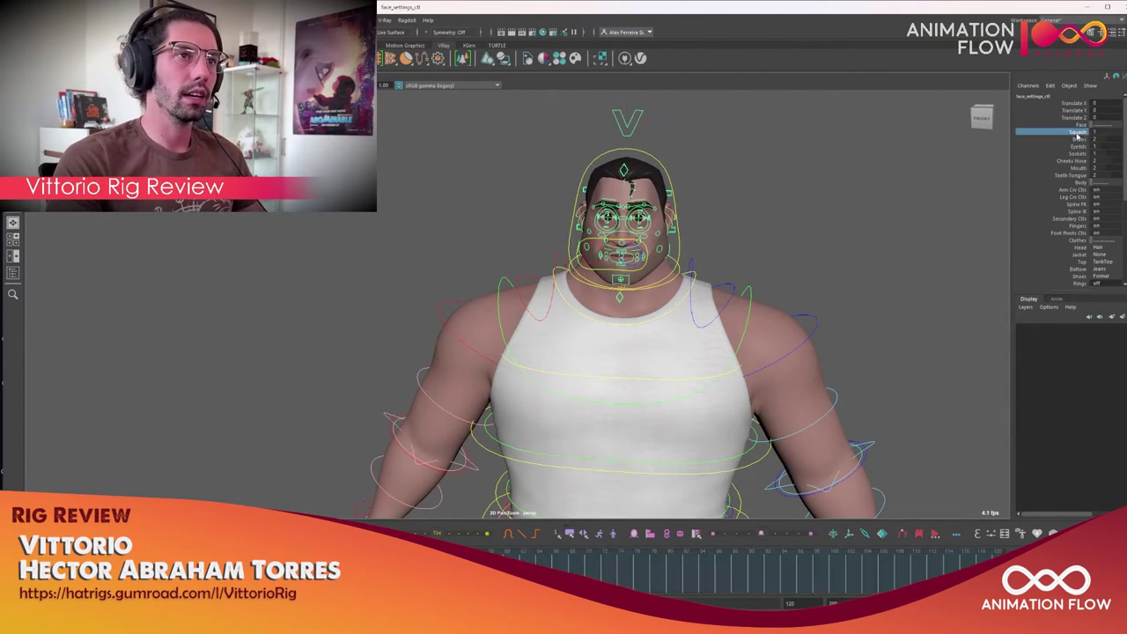
drag(1095, 133, 1100, 160)
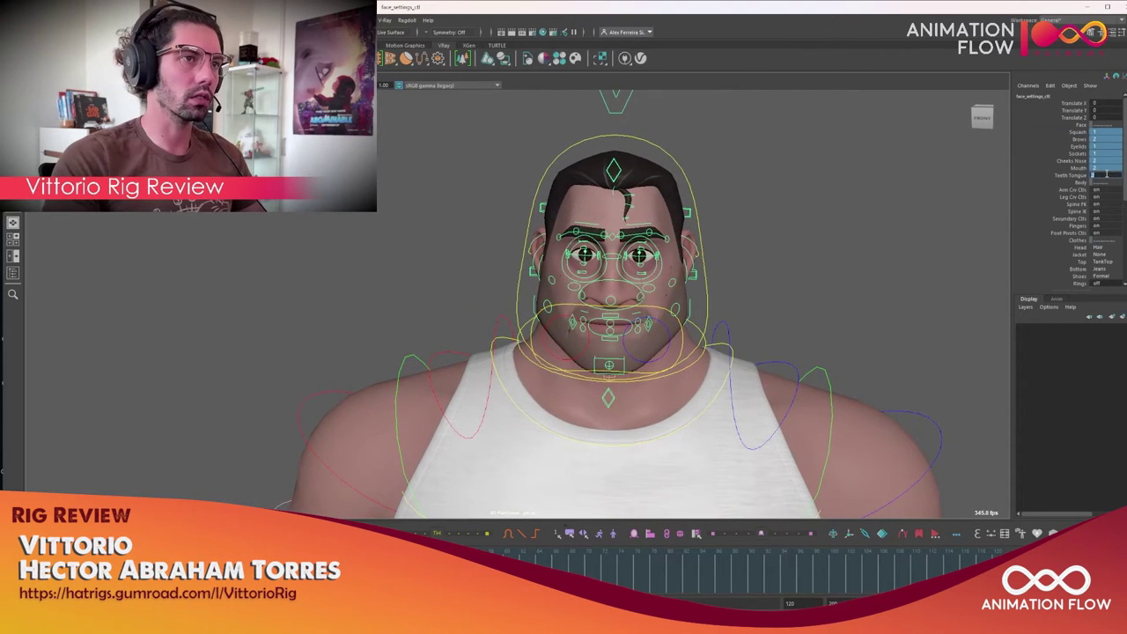
text(0)
key(Return)
scroll(786, 245, up, 5)
Set the Squash attribute to 1 to show the squash controls around the head.
click(1077, 132)
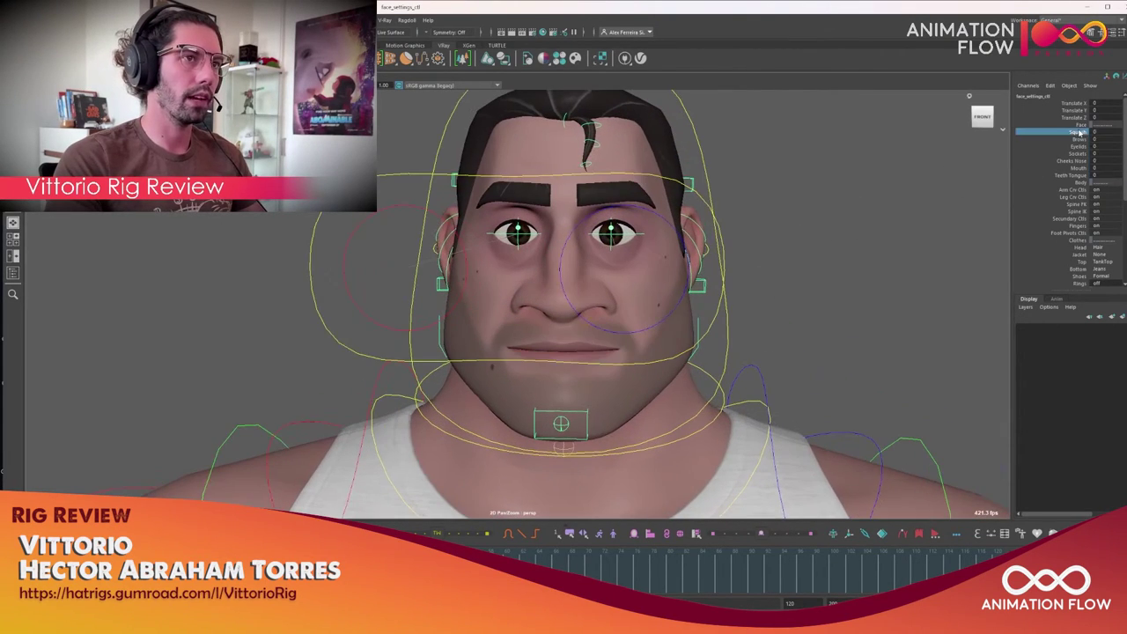
middle_drag(745, 200, 751, 200)
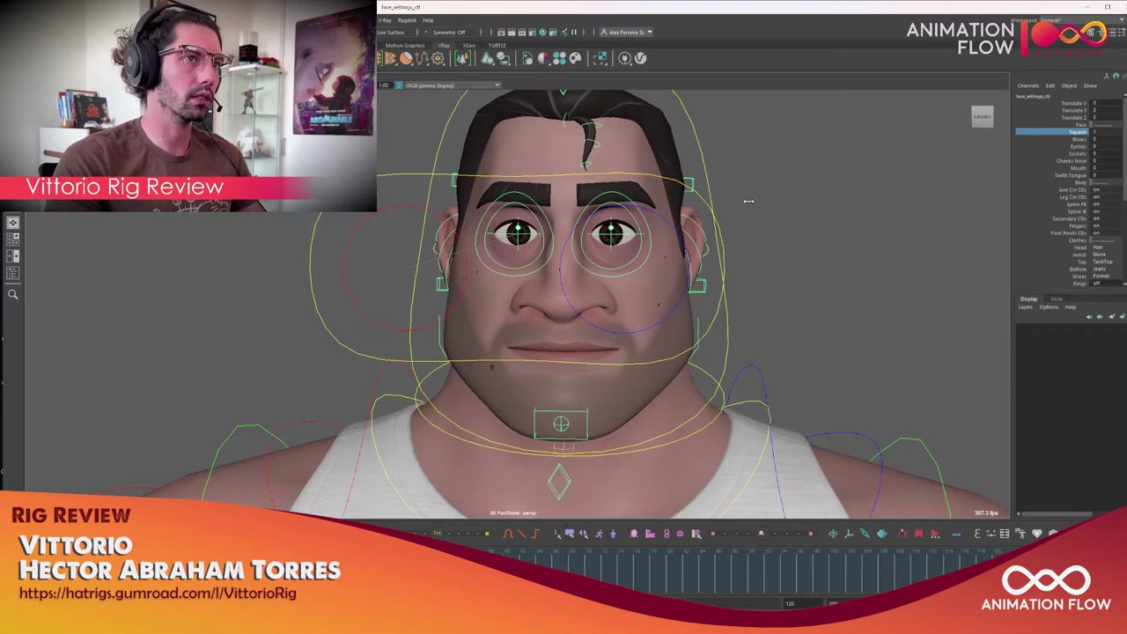
scroll(748, 201, down, 3)
Step through the Brows detail levels while viewing the eyebrow controls, and leave Brows at 3.
click(1076, 140)
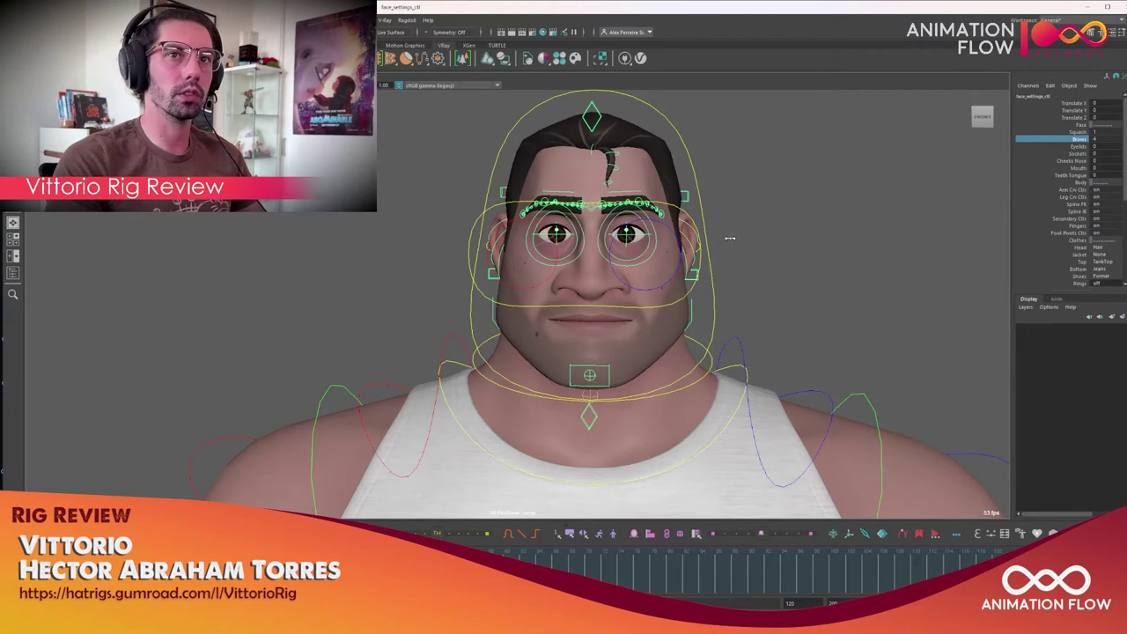
alt+drag(662, 224, 674, 244)
scroll(767, 273, up, 5)
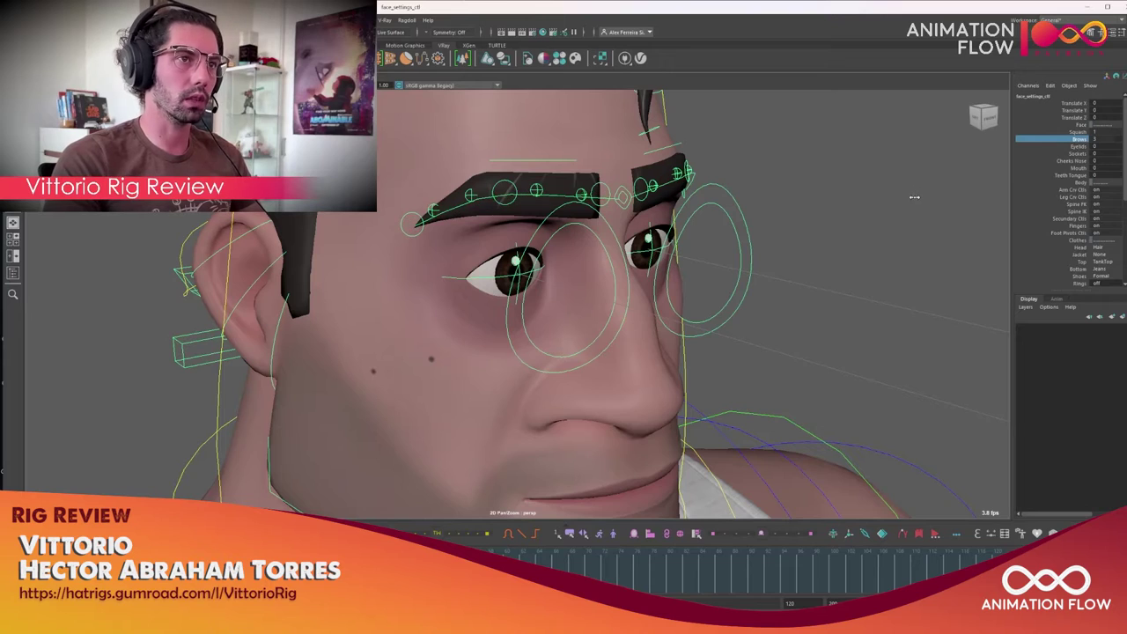
middle_drag(951, 190, 898, 192)
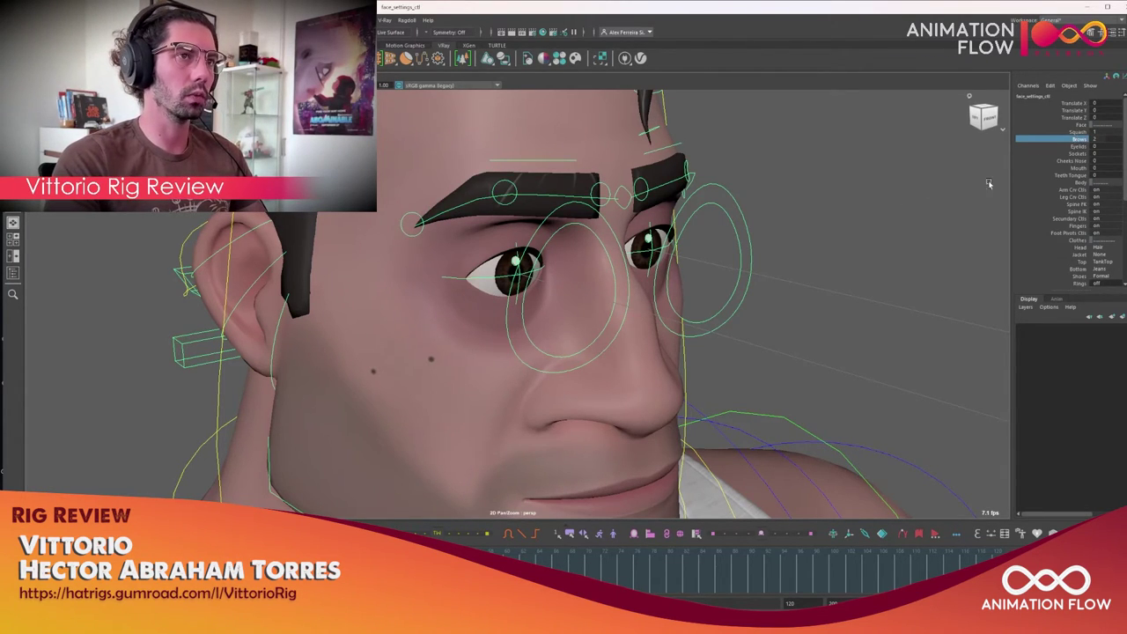
click(983, 116)
middle_drag(759, 229, 797, 227)
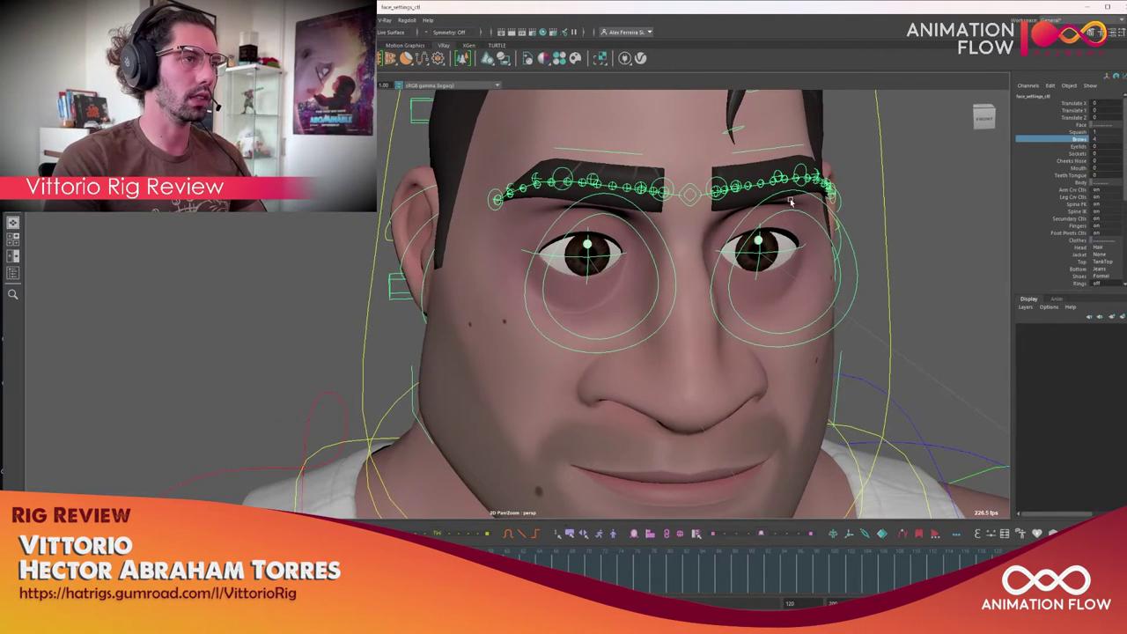
middle_drag(927, 217, 923, 218)
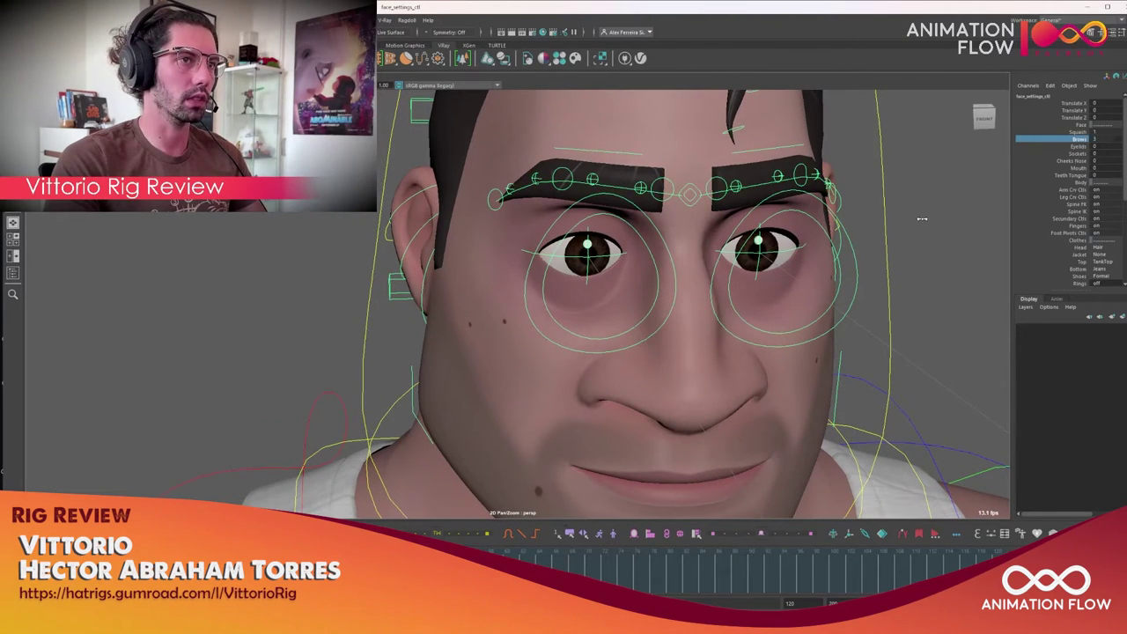
Set the Eyelids attribute to 2 and the Sockets attribute to 1.
alt+drag(695, 201, 793, 211)
click(1079, 147)
middle_drag(863, 204, 911, 223)
click(1075, 154)
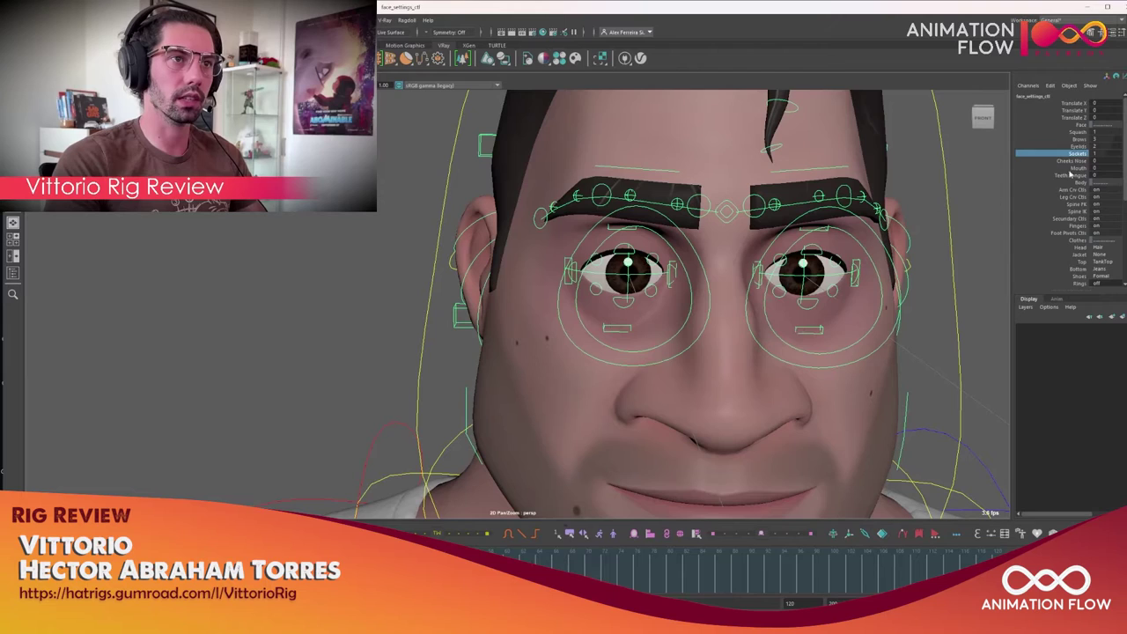
Set the Cheeks Nose, Mouth and Teeth Tongue attributes to 3 each.
alt+right_drag(846, 249, 773, 220)
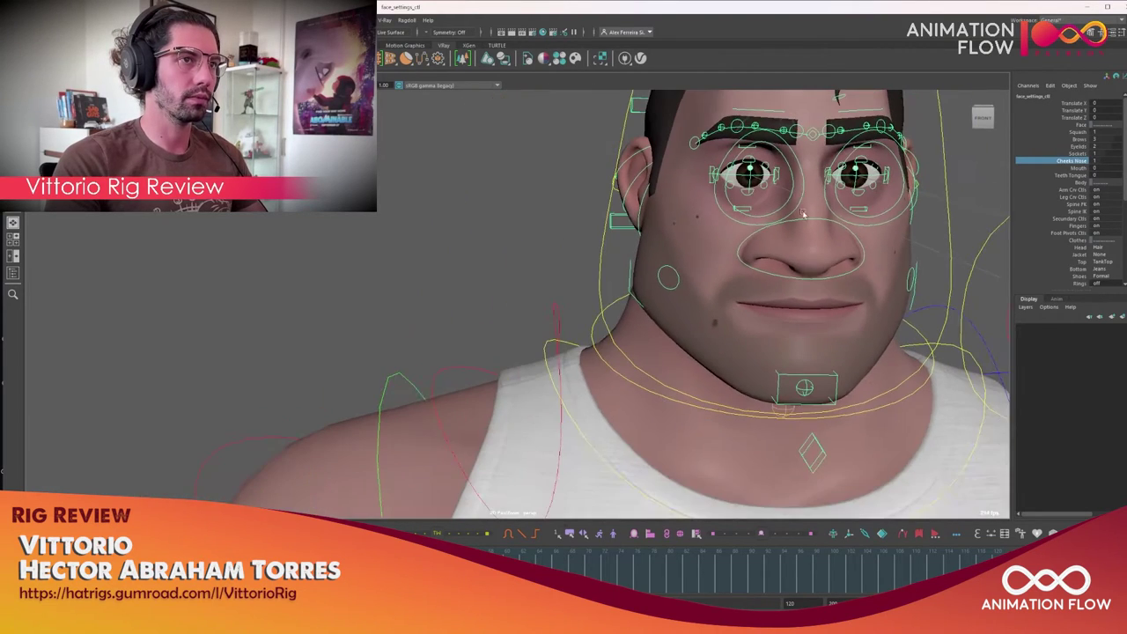
middle_drag(916, 224, 958, 215)
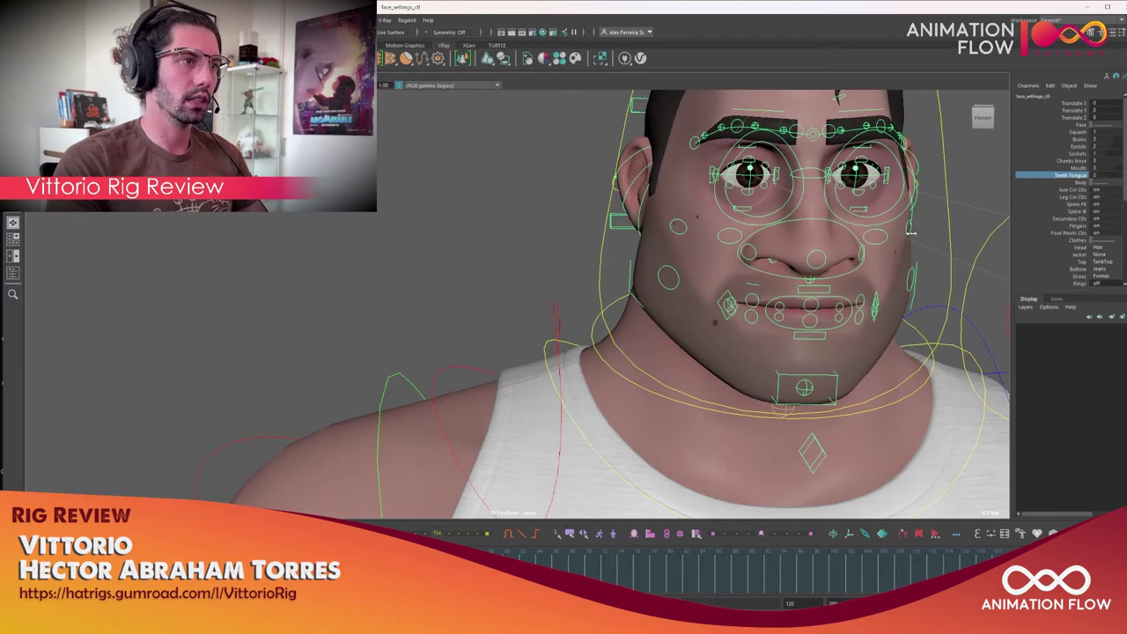
alt+right_drag(941, 233, 705, 232)
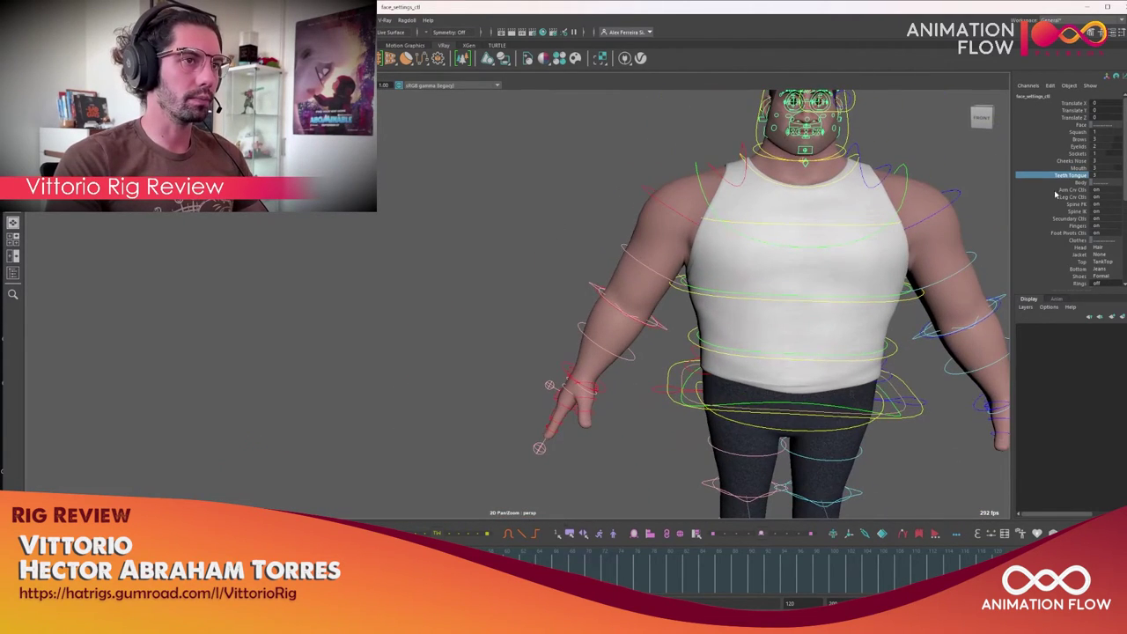
Turn off the two Body attributes that show the extra arm and leg controls.
click(1071, 190)
middle_drag(828, 250, 774, 264)
click(1072, 196)
scroll(774, 265, down, 3)
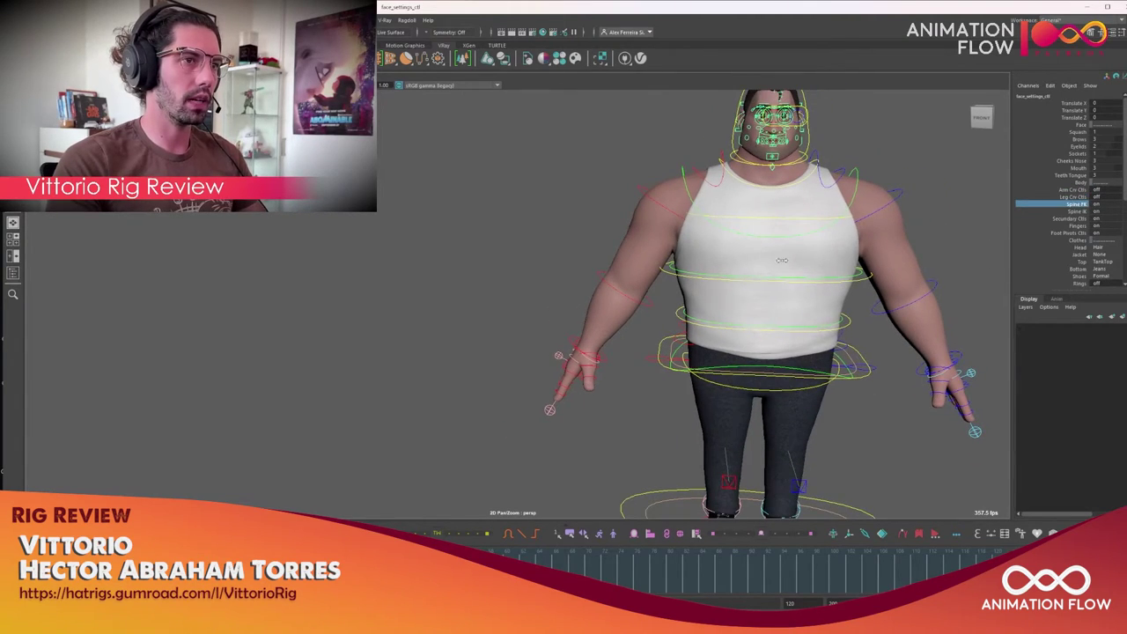
Try rotating the torso with the upper spine IK control, and undo the rotation.
click(1071, 212)
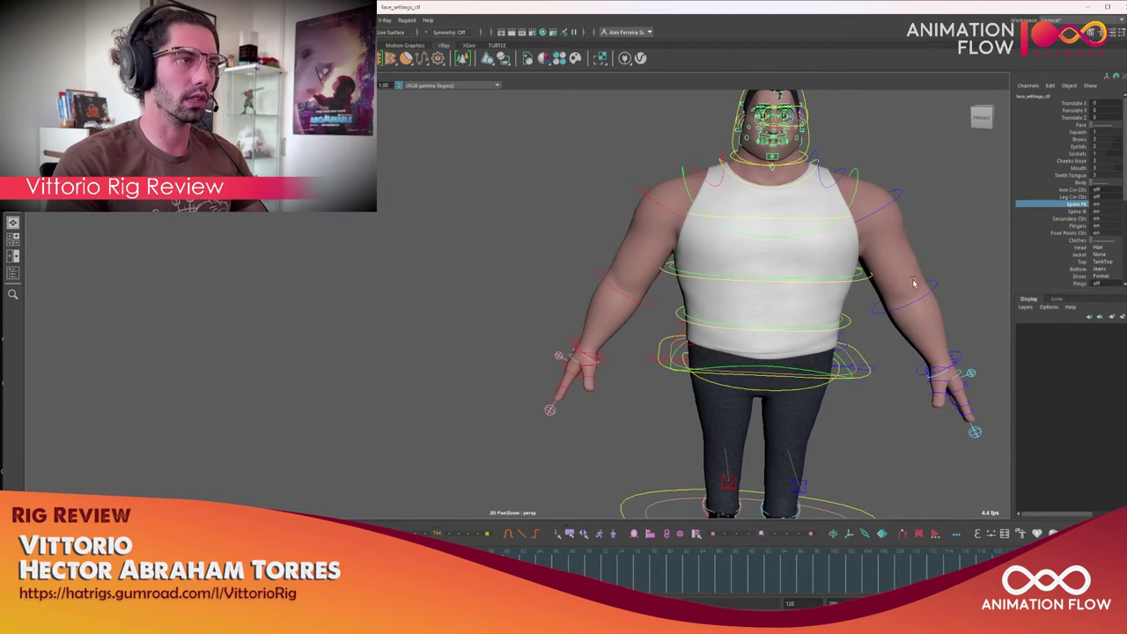
click(802, 282)
alt+drag(802, 283, 839, 282)
click(845, 269)
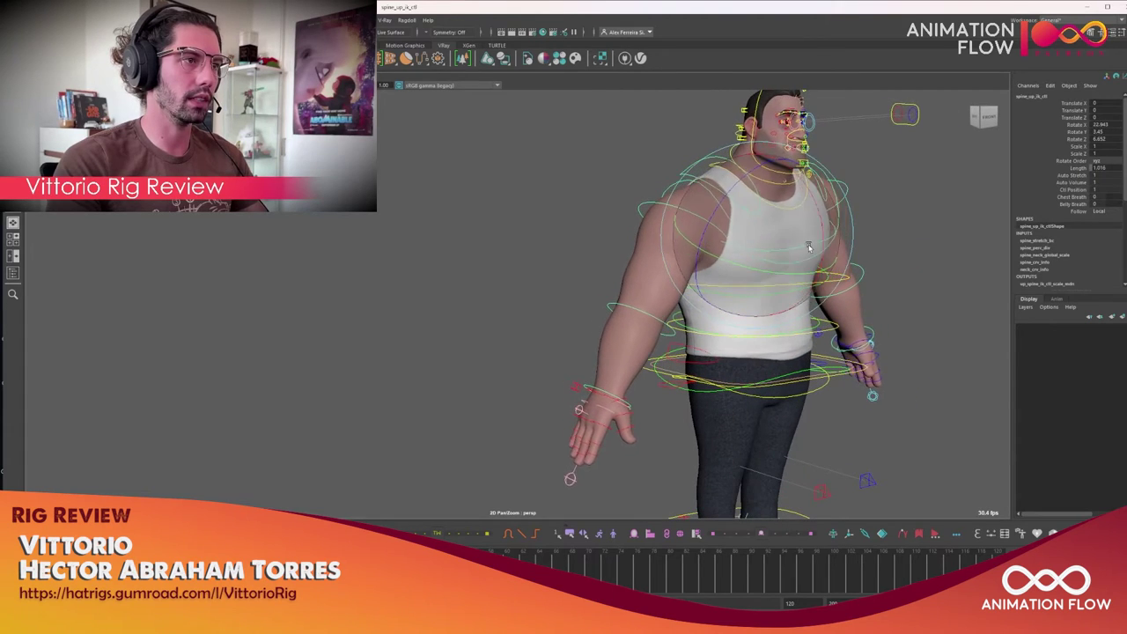
alt+drag(846, 267, 818, 264)
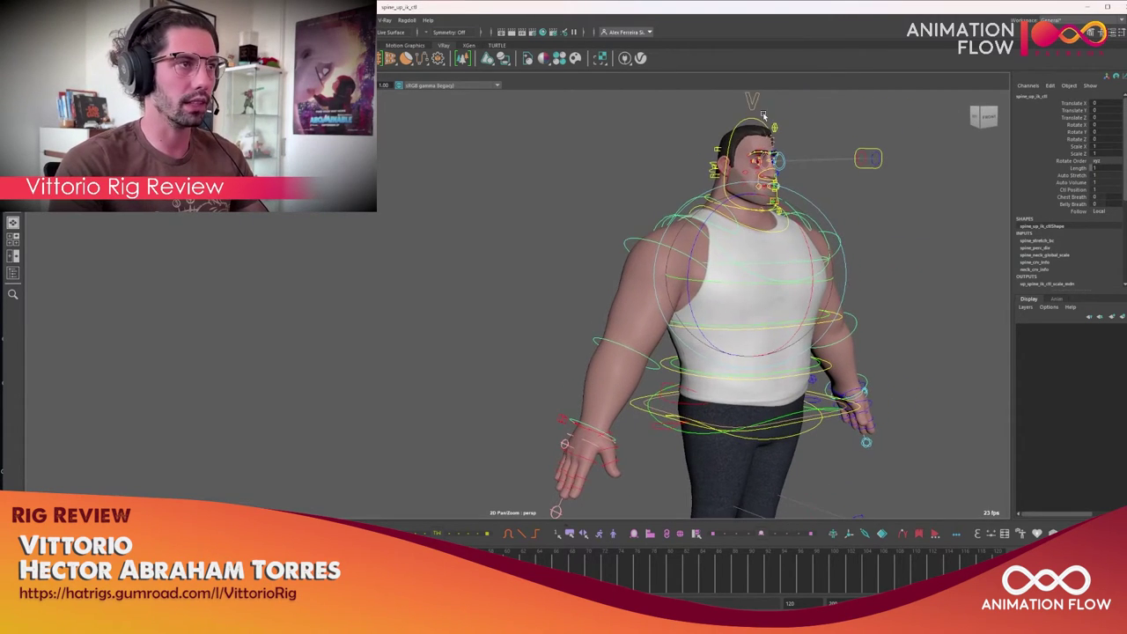
Turn off Secondary Ctls on the face settings control, test-moving the secondary cog control at the hips.
click(716, 166)
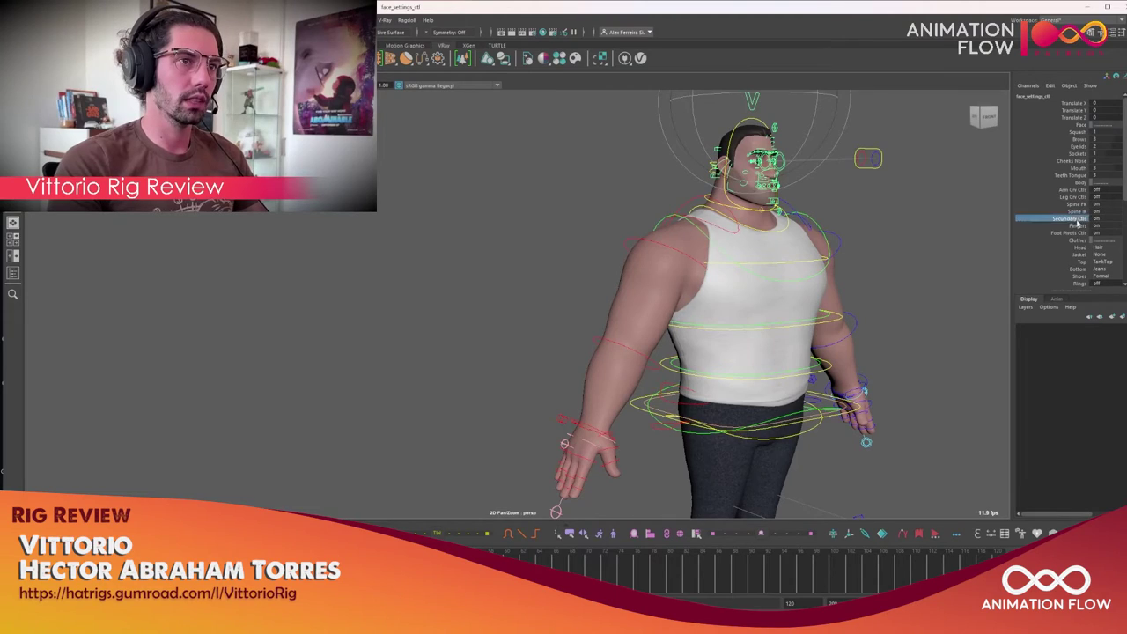
middle_drag(871, 251, 853, 250)
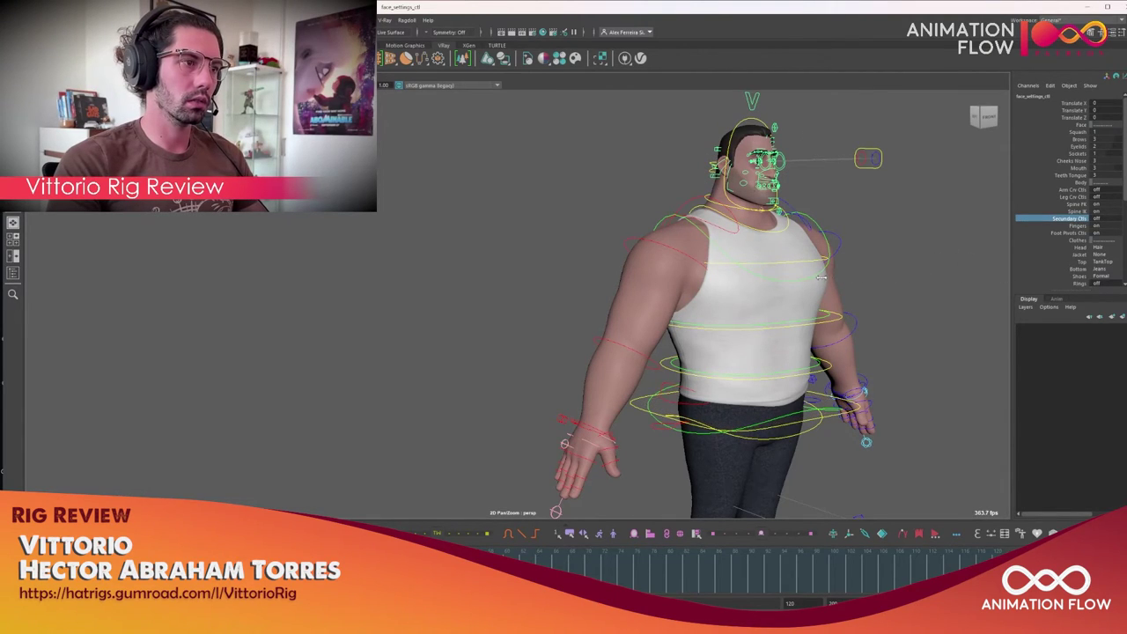
click(722, 427)
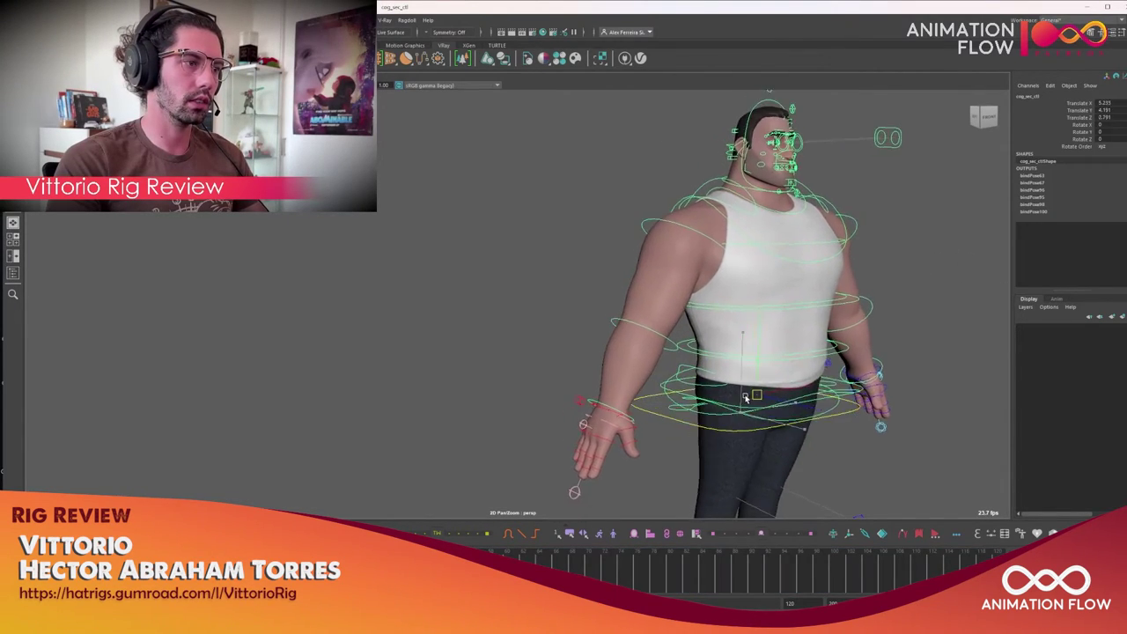
click(751, 101)
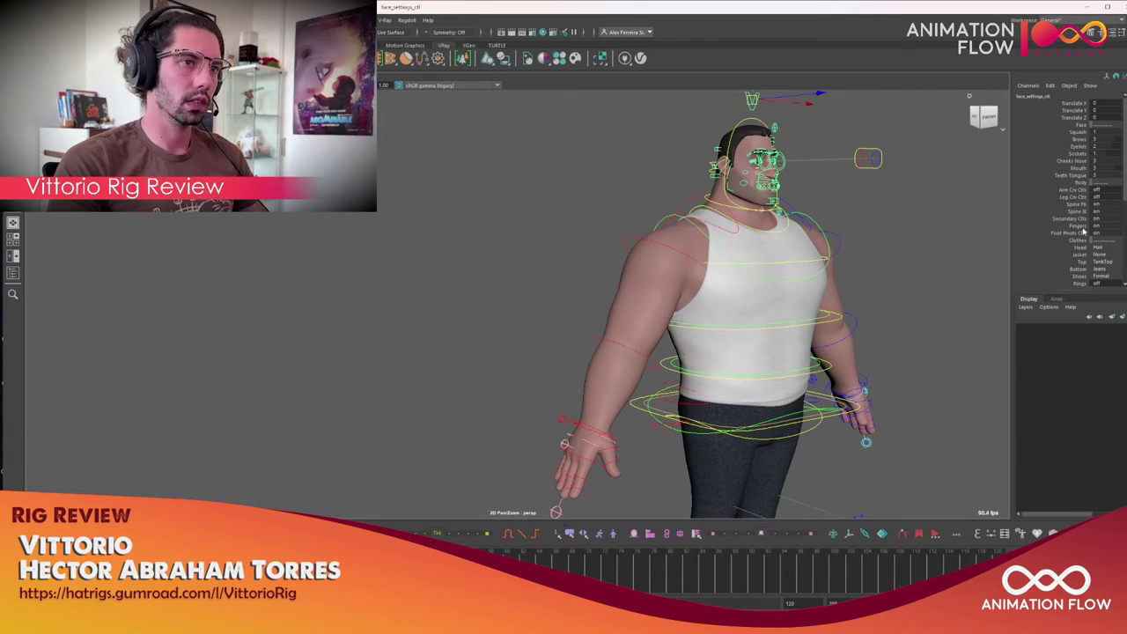
Try switching the Fingers and Foot Pivots Ctls visibility off and back on.
click(1077, 226)
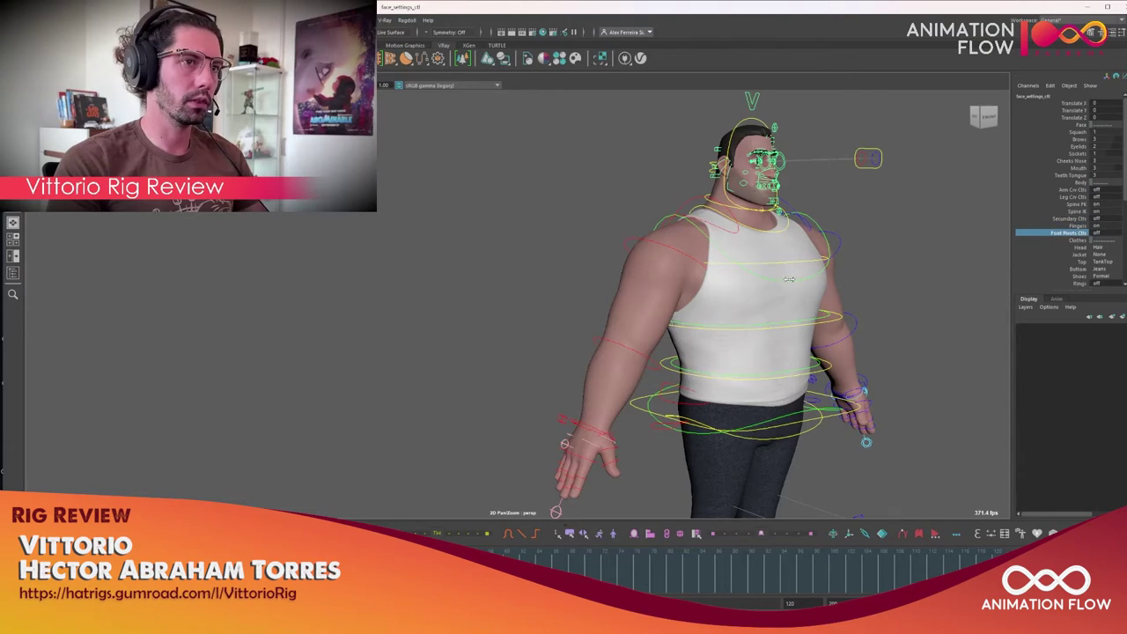
scroll(1066, 255, down, 1)
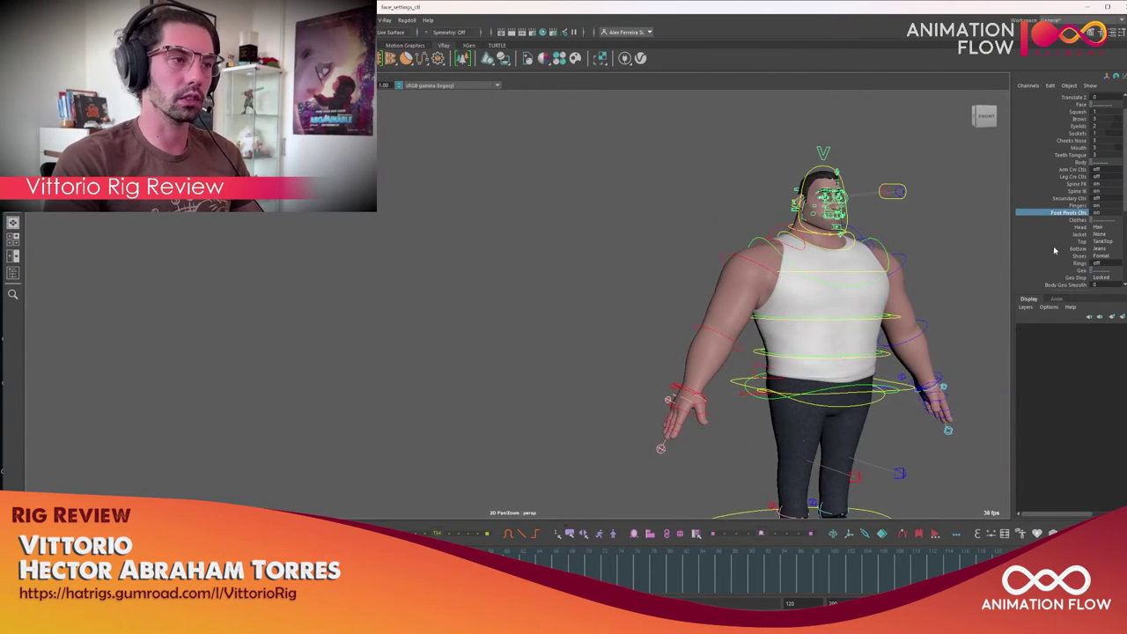
Check the Rings attribute of the face settings control and set Body Geo Smooth to 2.
alt+drag(802, 337, 766, 327)
click(1077, 262)
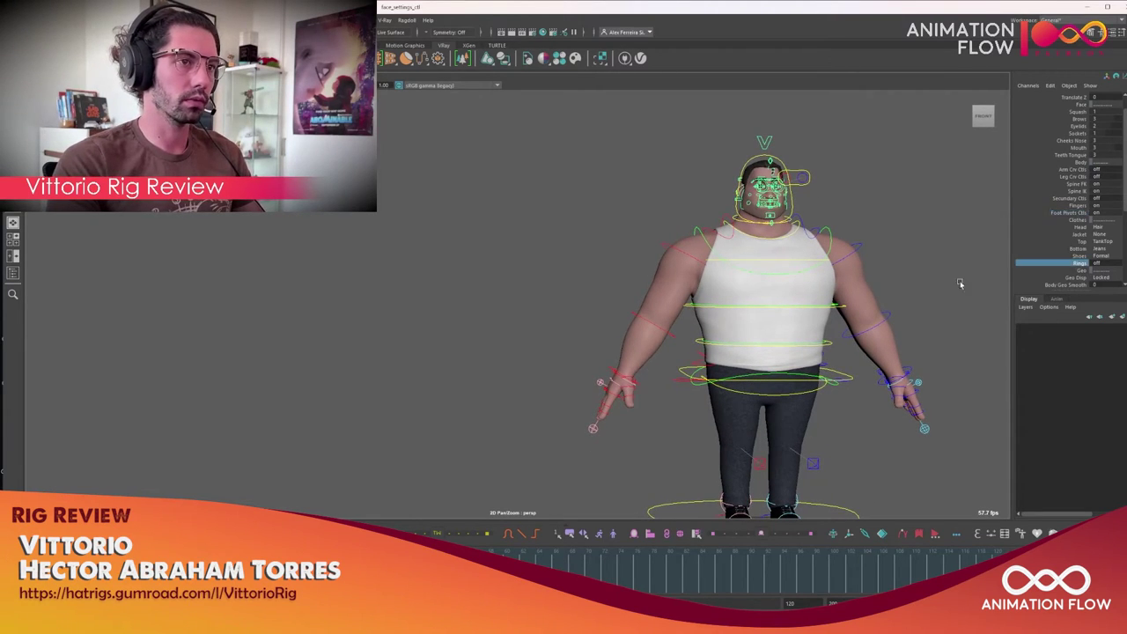
scroll(1057, 255, down, 2)
click(1061, 244)
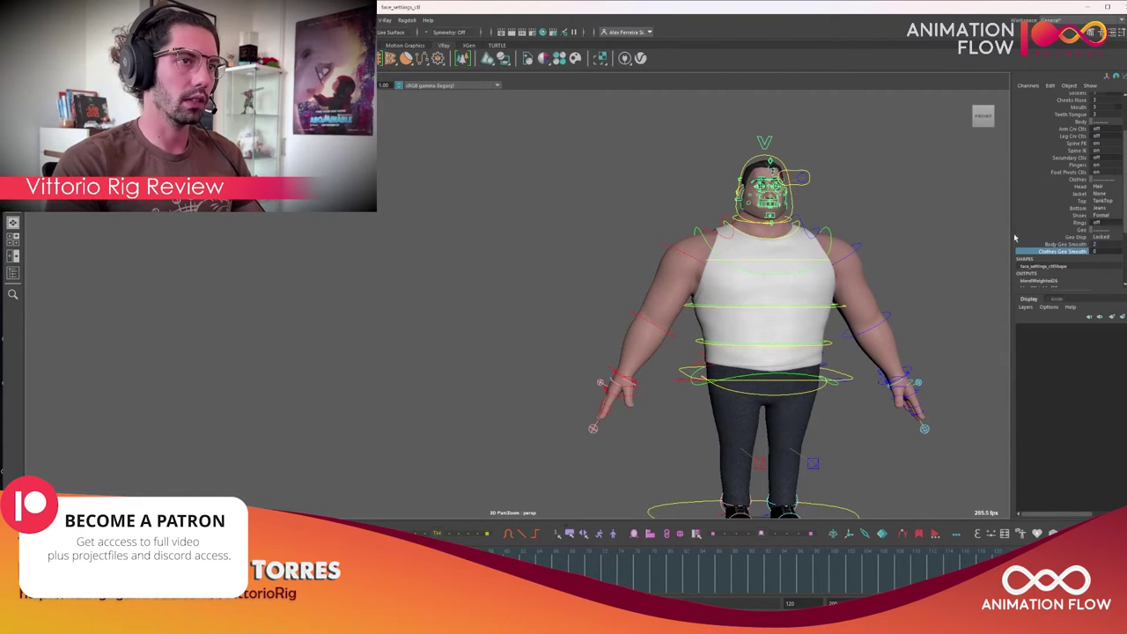
Try the Body Geo Smooth values 0 and 1 while comparing the shape of the jaw and neck up close.
scroll(732, 271, up, 10)
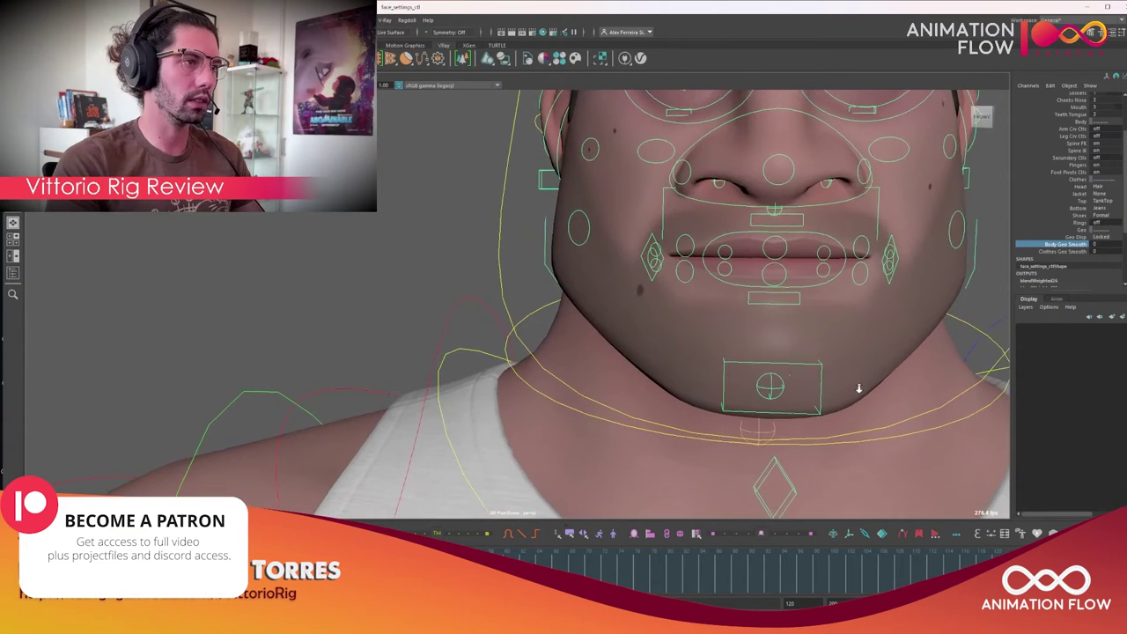
middle_drag(859, 387, 811, 325)
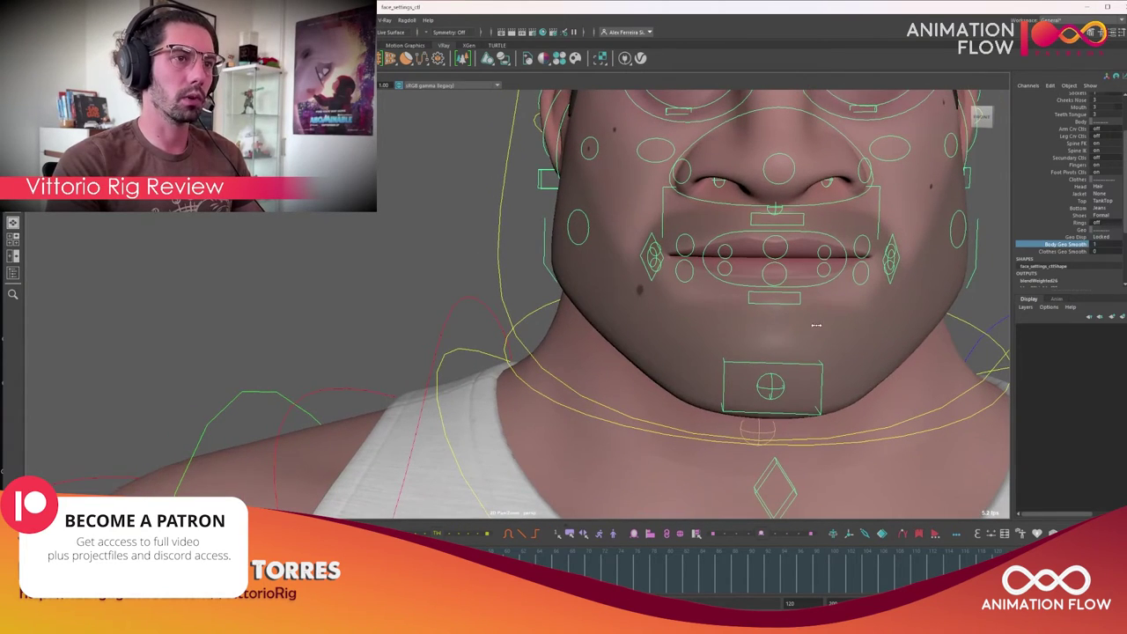
alt+drag(819, 338, 773, 303)
Raise the right foot with its leg IK control so the knee bends, and examine the folded leg from the side.
alt+drag(607, 310, 630, 262)
scroll(518, 369, down, 5)
click(617, 381)
alt+right_drag(629, 263, 672, 293)
mouse_move(624, 295)
alt+mouse_down()
mouse_move(711, 290)
mouse_move(687, 302)
mouse_move(788, 333)
mouse_move(772, 302)
mouse_move(755, 428)
mouse_move(770, 282)
mouse_move(707, 312)
mouse_move(646, 291)
alt+mouse_up()
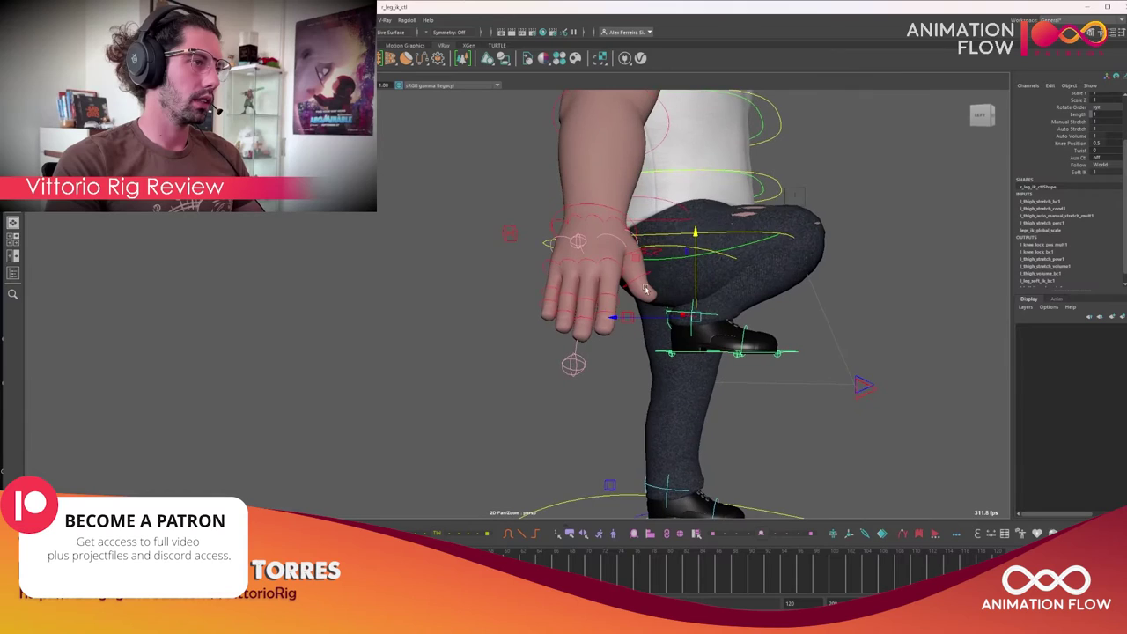
Set Body Geo Smooth and Clothes Geo Smooth to 2 on the face settings control and check the bent leg.
alt+right_drag(717, 313, 715, 132)
click(712, 137)
drag(1081, 244, 1080, 252)
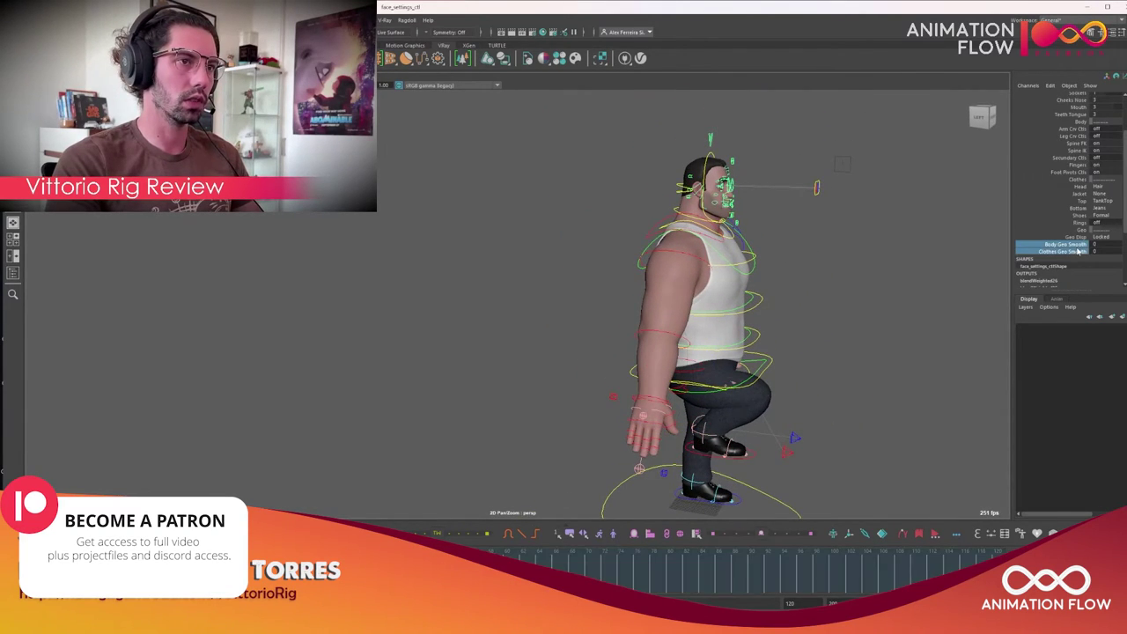
alt+right_drag(793, 414, 828, 387)
alt+drag(828, 388, 851, 395)
alt+right_drag(850, 395, 810, 408)
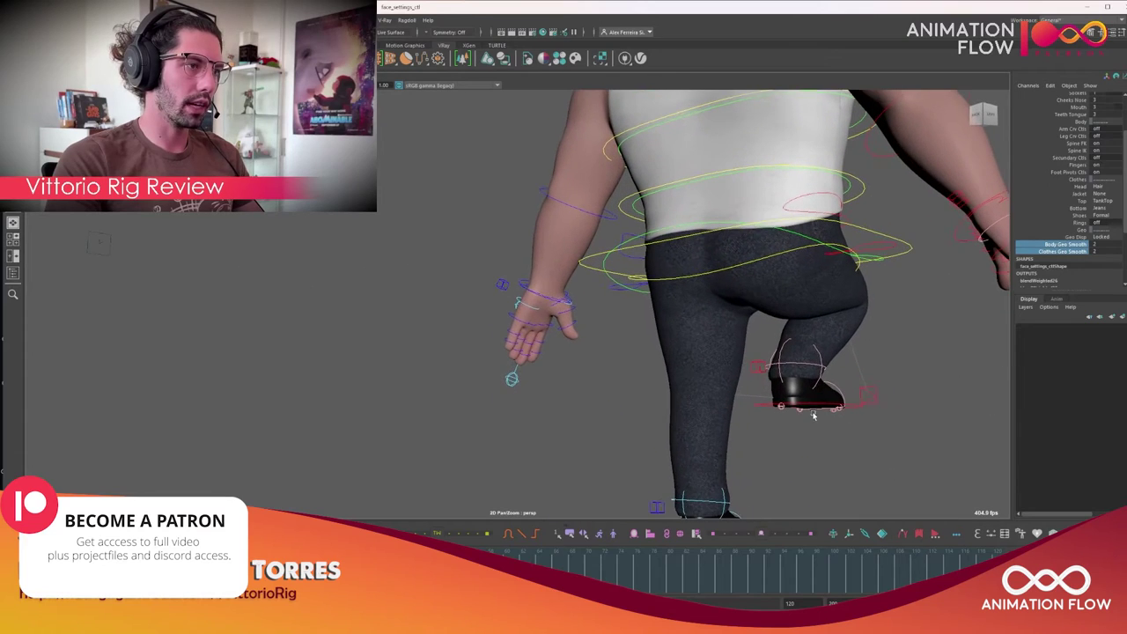
Test-move the raised right leg with its IK control and return the foot to its rest position.
click(852, 407)
drag(819, 379, 704, 414)
click(757, 411)
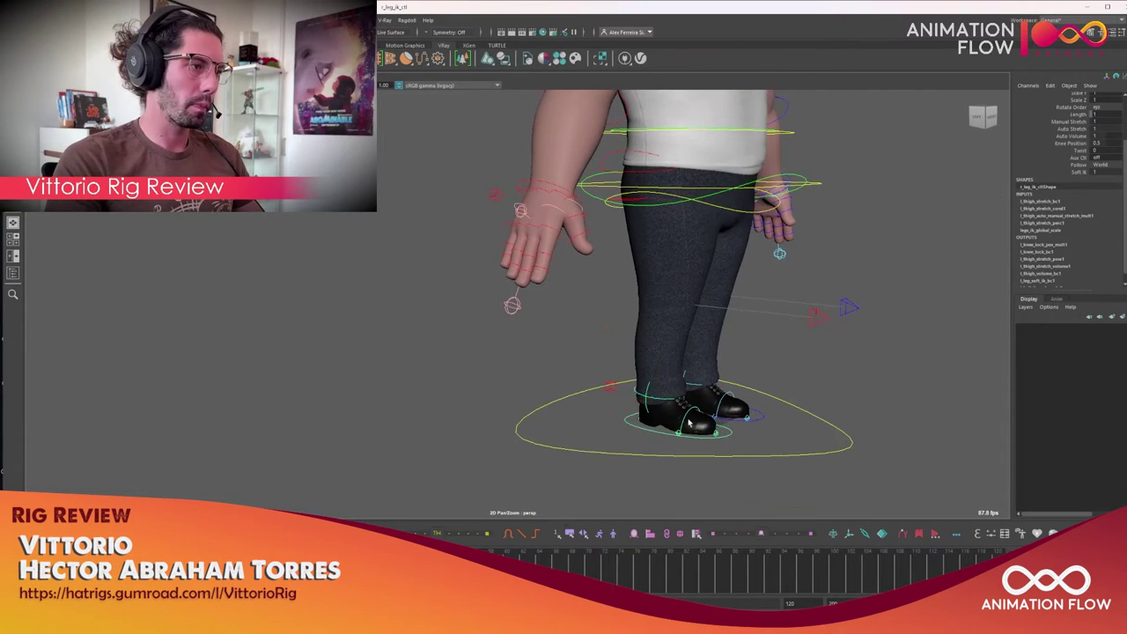
Try rotating the right toes with the toes IK control, and reselect the right leg IK control.
click(714, 403)
key(e)
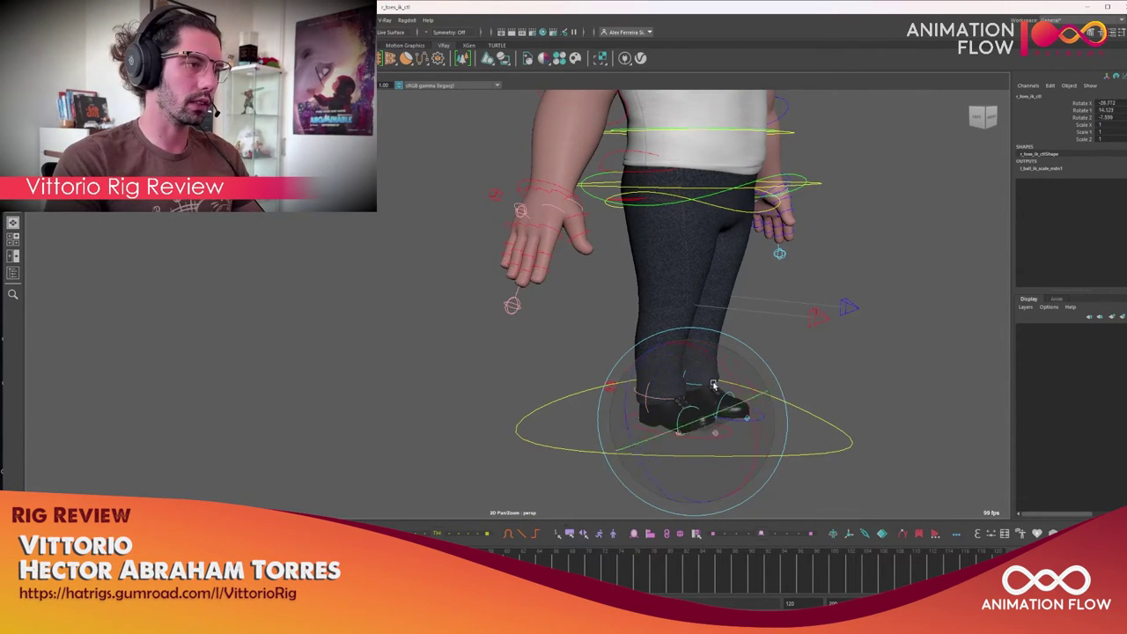
click(659, 433)
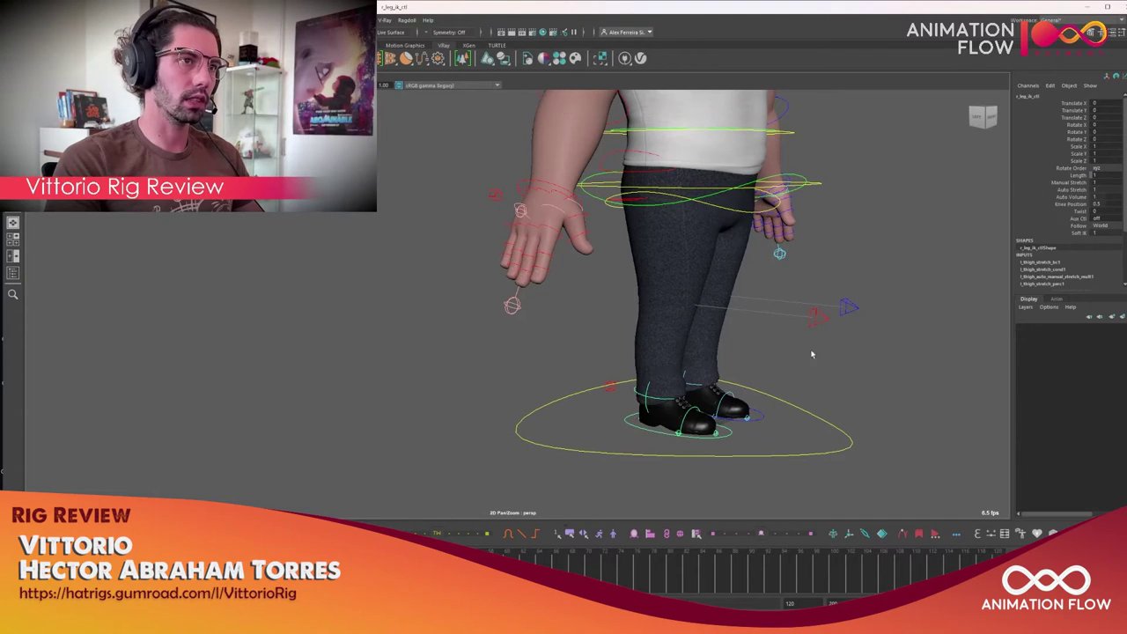
Try rolling the right foot with the foot master control, and undo the rotation.
scroll(859, 331, up, 5)
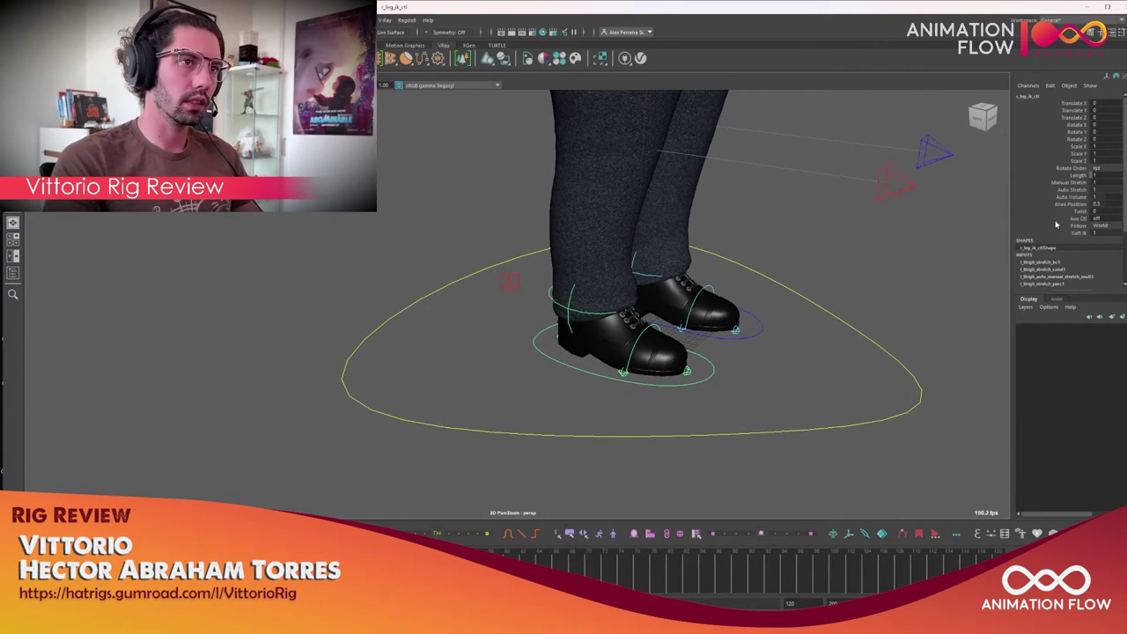
mouse_move(754, 322)
alt+mouse_down()
mouse_move(787, 320)
mouse_move(743, 329)
alt+mouse_up()
alt+drag(880, 290, 1121, 290)
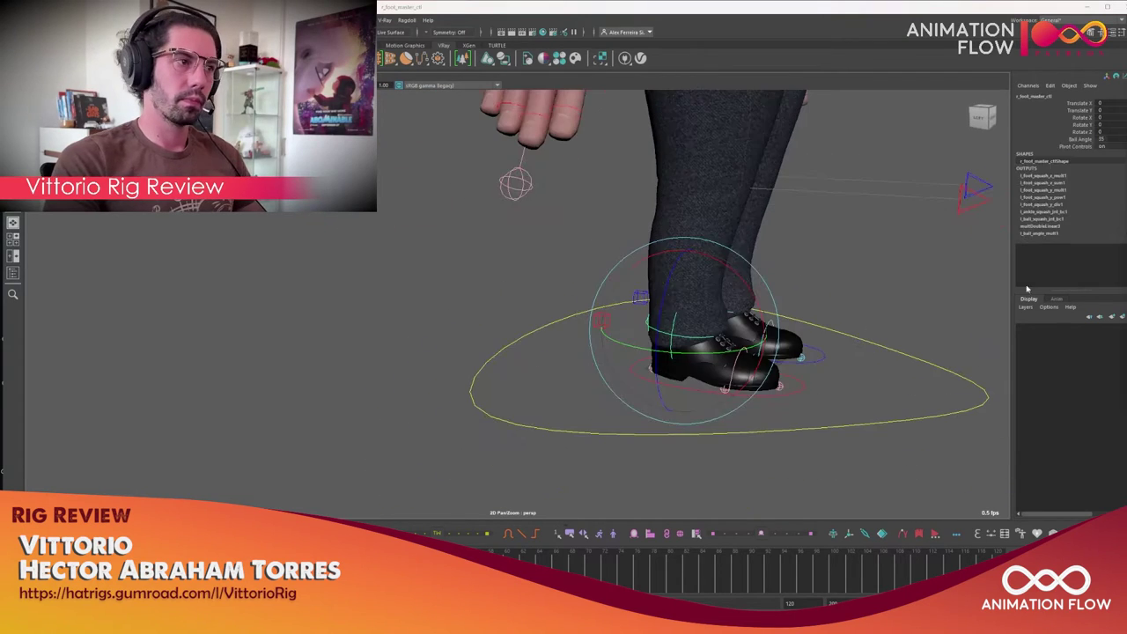
drag(753, 289, 865, 280)
key(ctrl+z)
Adjust the Ball Angle attribute of the right foot master control.
click(1081, 139)
middle_drag(933, 202, 1023, 224)
Try the right foot's tip and outer pivot controls, and reselect the foot master control.
alt+drag(956, 253, 876, 365)
click(761, 375)
key(e)
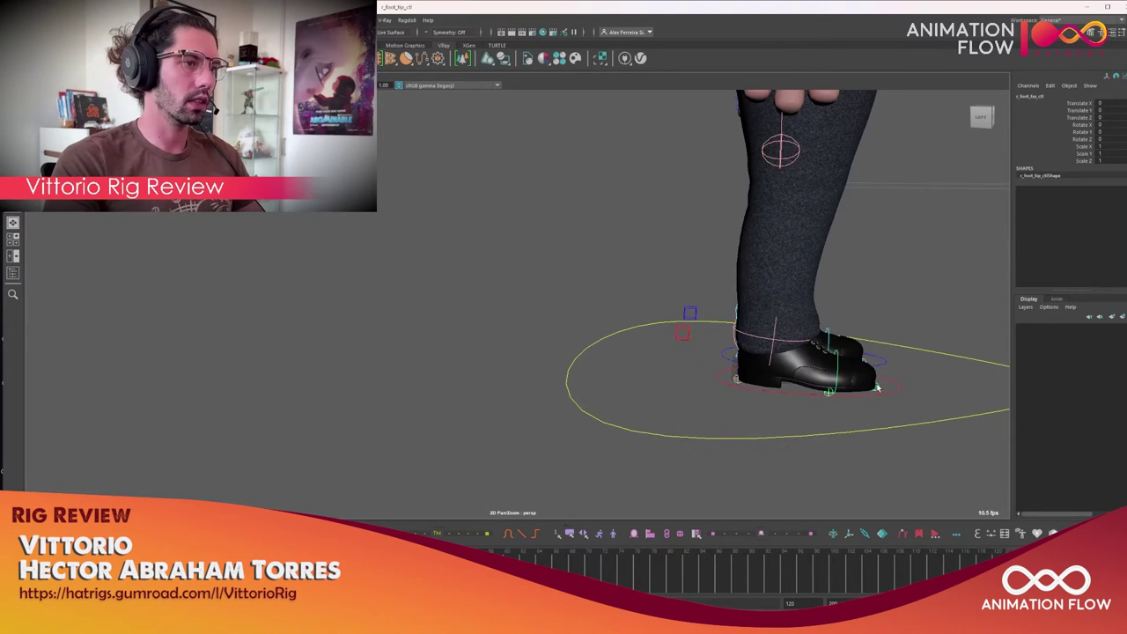
click(868, 361)
scroll(744, 344, down, 3)
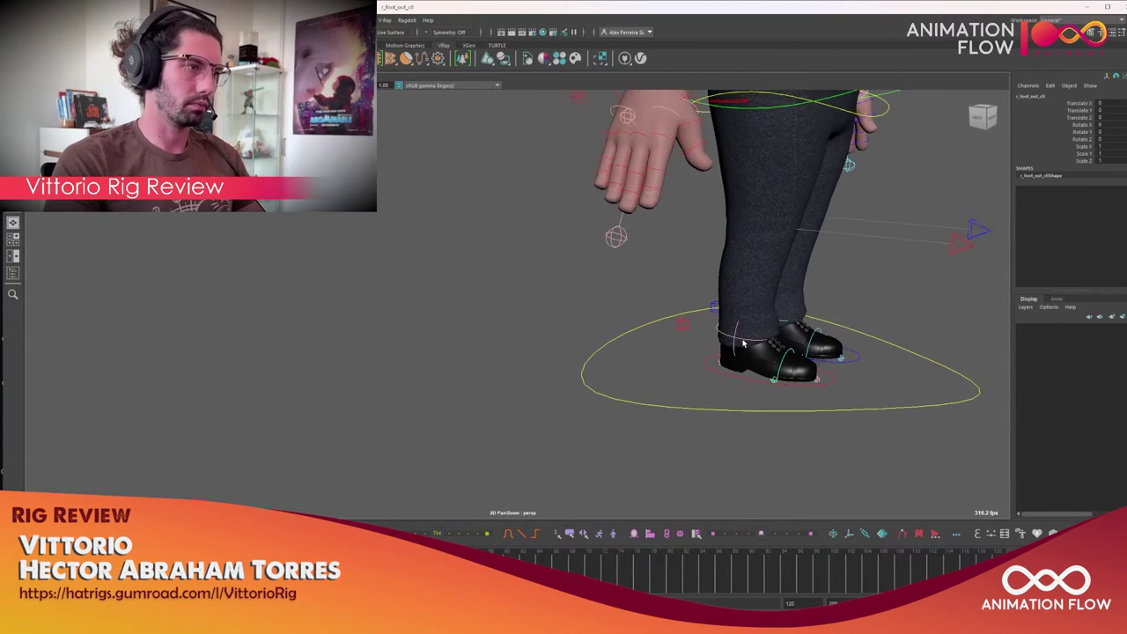
click(749, 342)
Try rotating the pelvis with the hips control and shifting the body sideways with the cog control.
scroll(833, 334, down, 2)
alt+drag(833, 334, 757, 329)
scroll(739, 327, down, 2)
scroll(740, 327, up, 3)
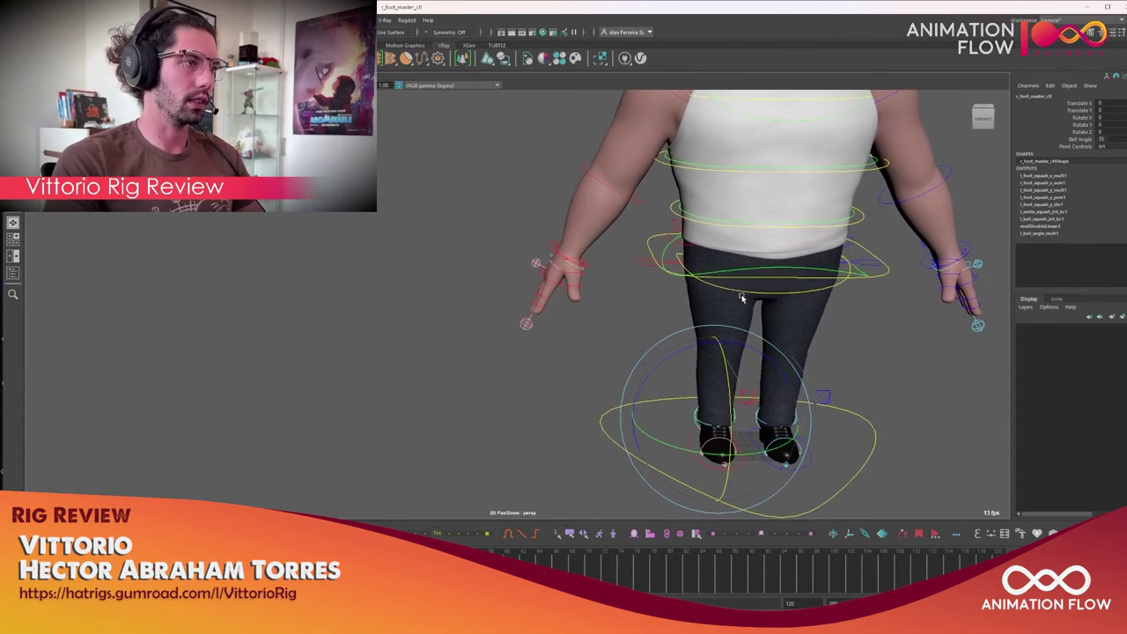
click(755, 300)
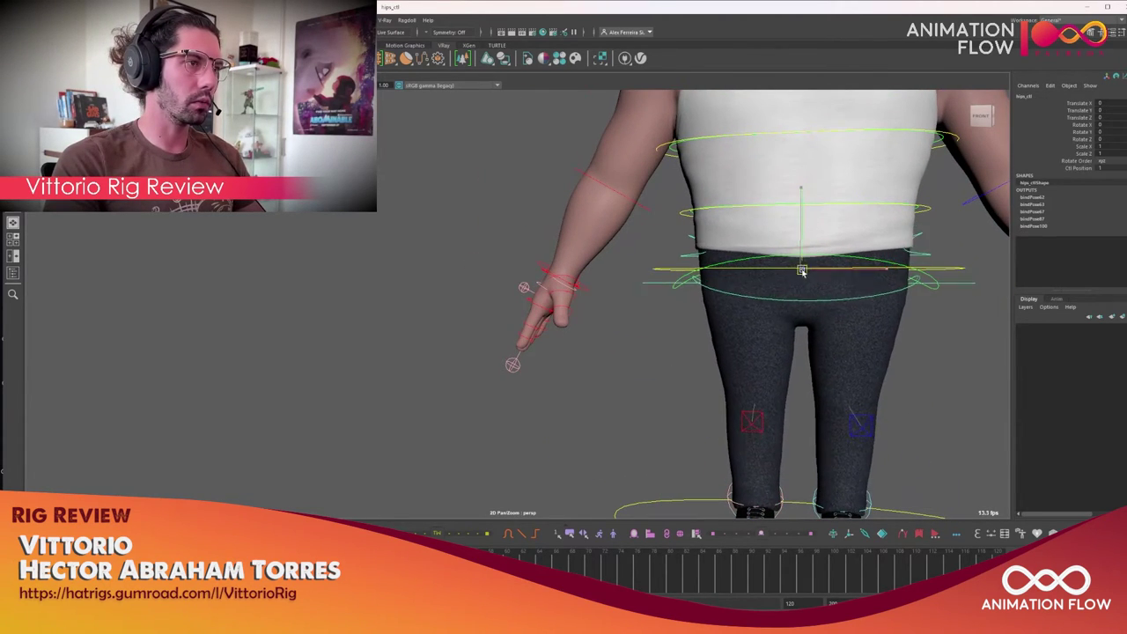
alt+drag(814, 303, 878, 301)
key(e)
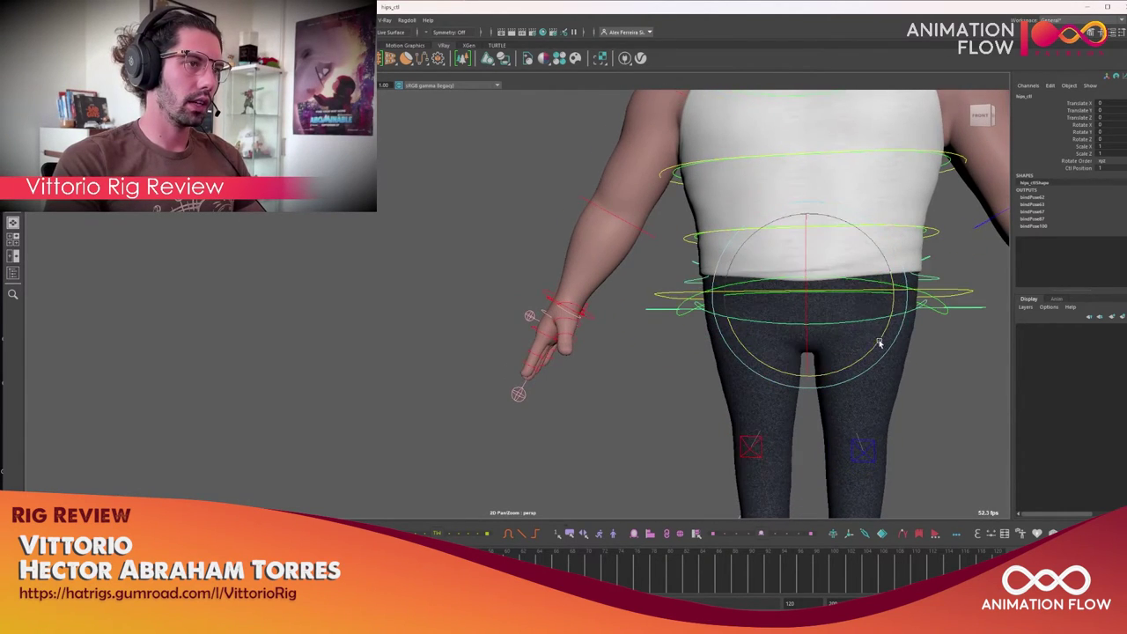
drag(850, 348, 892, 315)
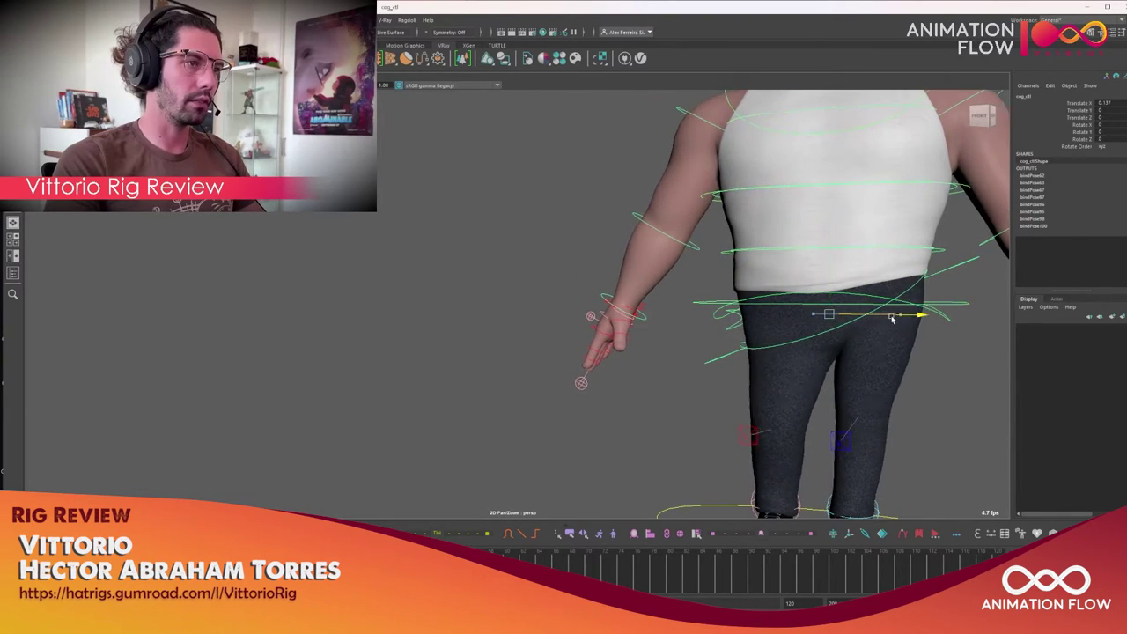
Try tilting the pelvis both ways with the lower spine IK control.
click(800, 318)
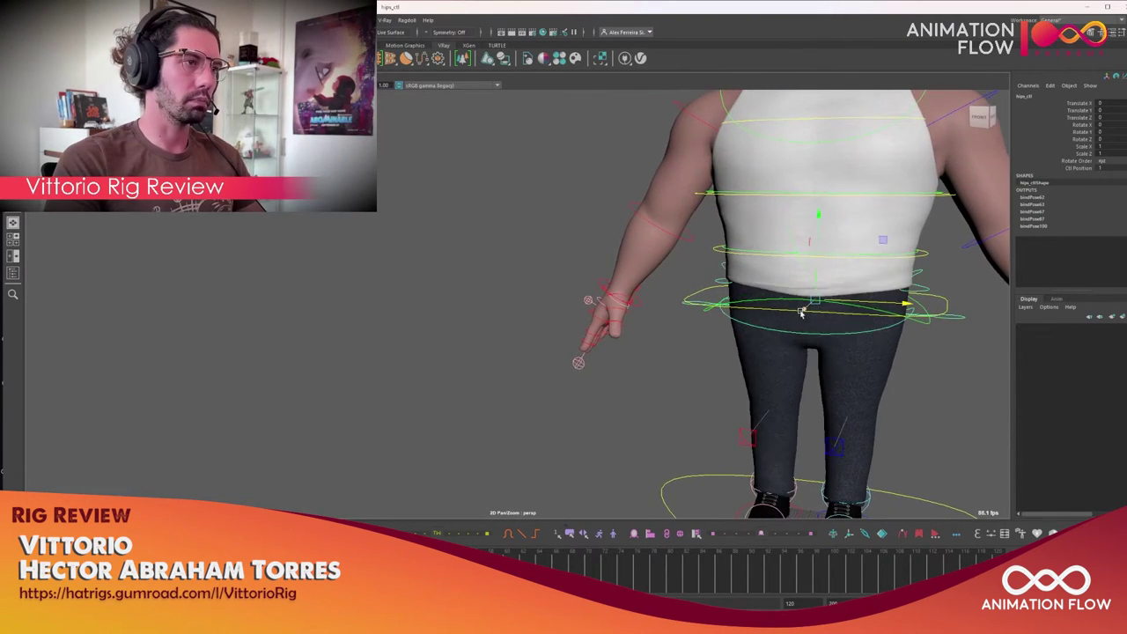
click(823, 292)
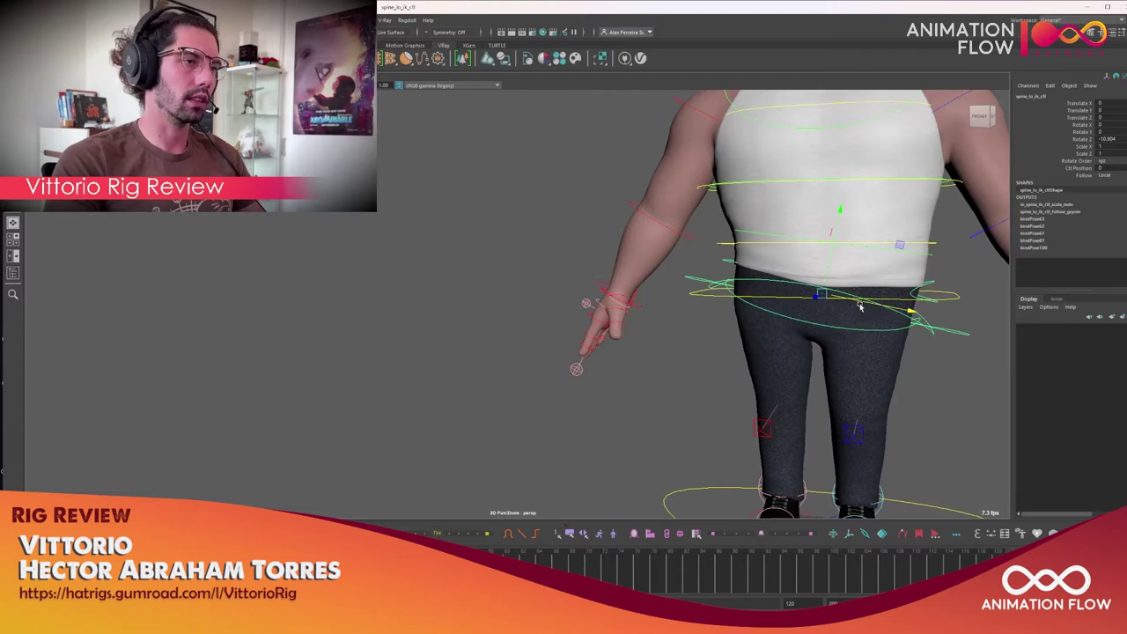
drag(861, 308, 872, 302)
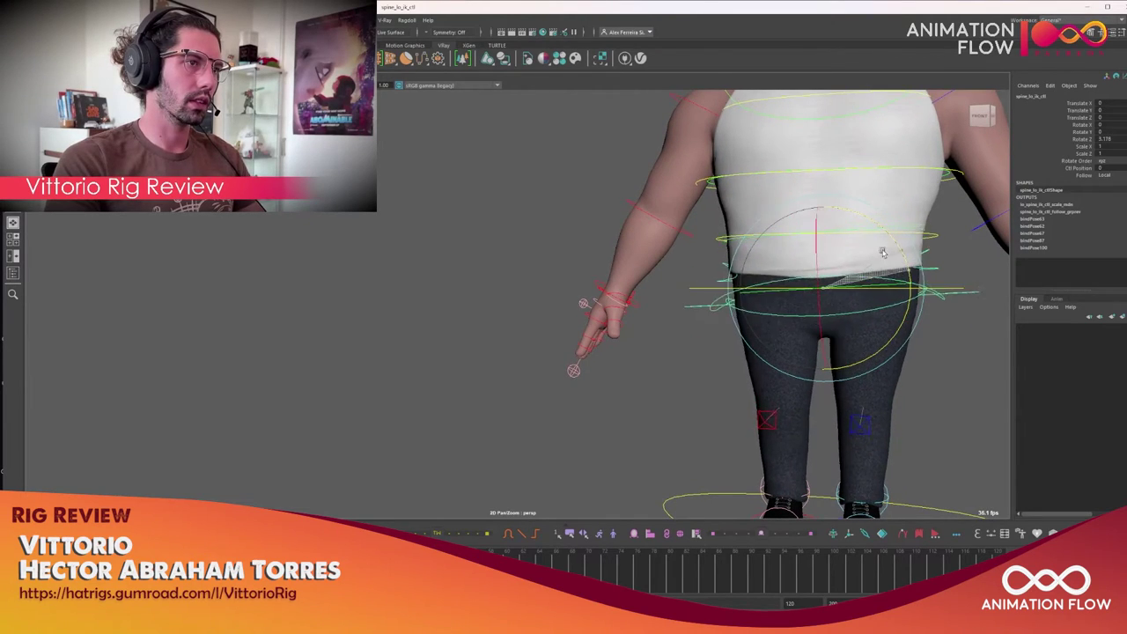
Try moving the torso with the first and second spine FK controls, undoing the moves.
scroll(862, 301, down, 5)
alt+drag(815, 328, 836, 319)
click(868, 305)
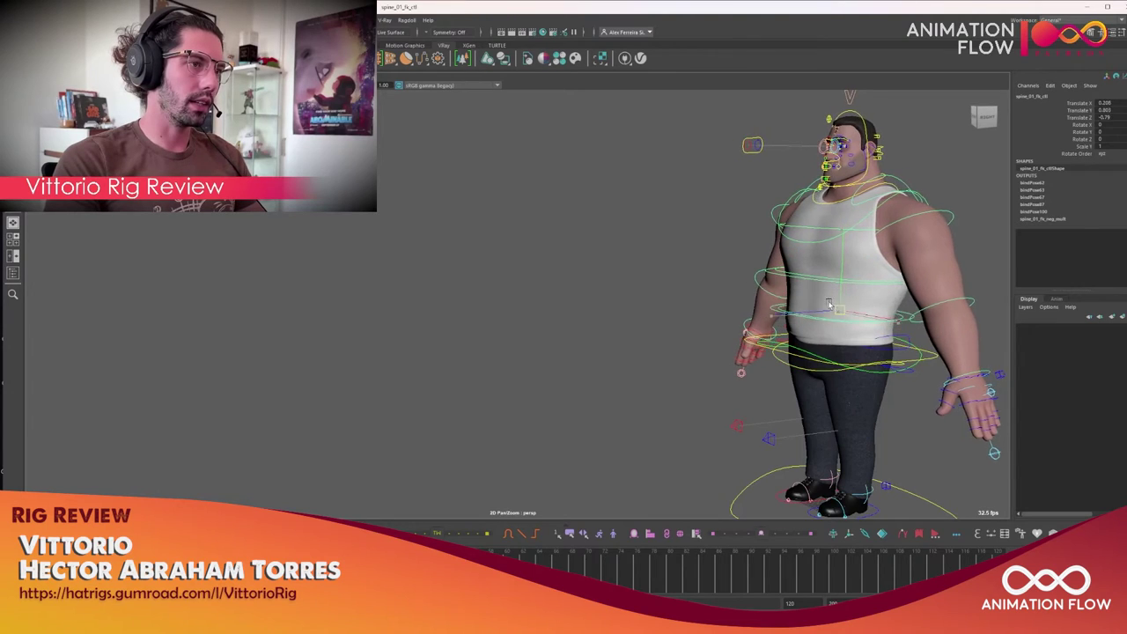
key(ctrl+z)
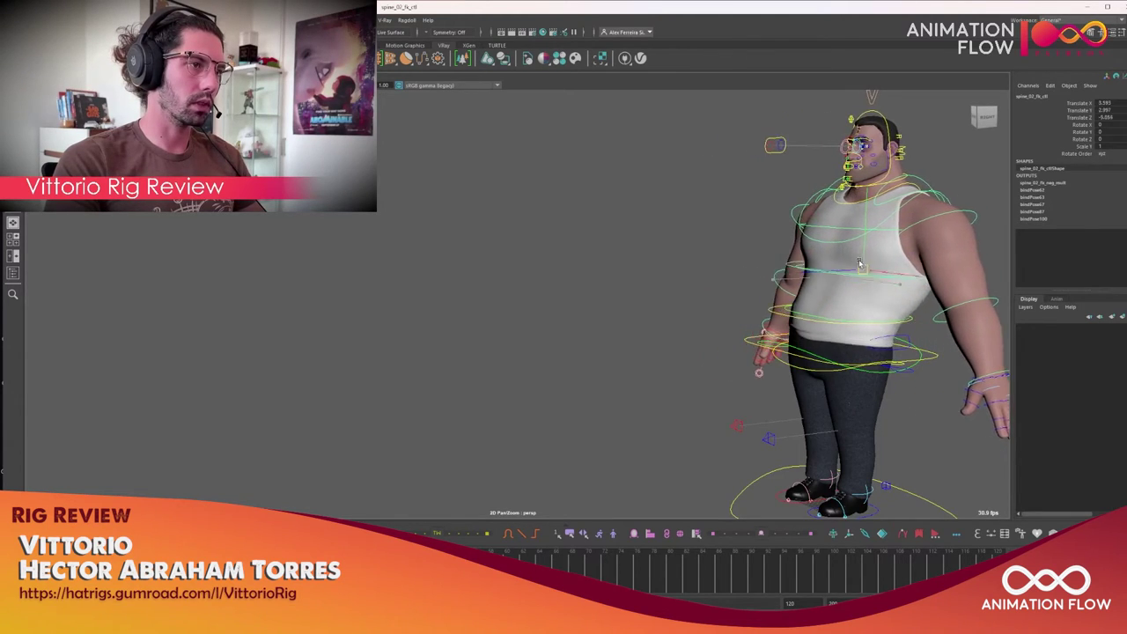
alt+drag(808, 287, 672, 262)
click(672, 262)
Try stretching the torso by moving the upper spine IK control, and undo the move.
click(802, 260)
mouse_move(801, 259)
mouse_down()
mouse_move(804, 293)
mouse_move(811, 249)
mouse_up()
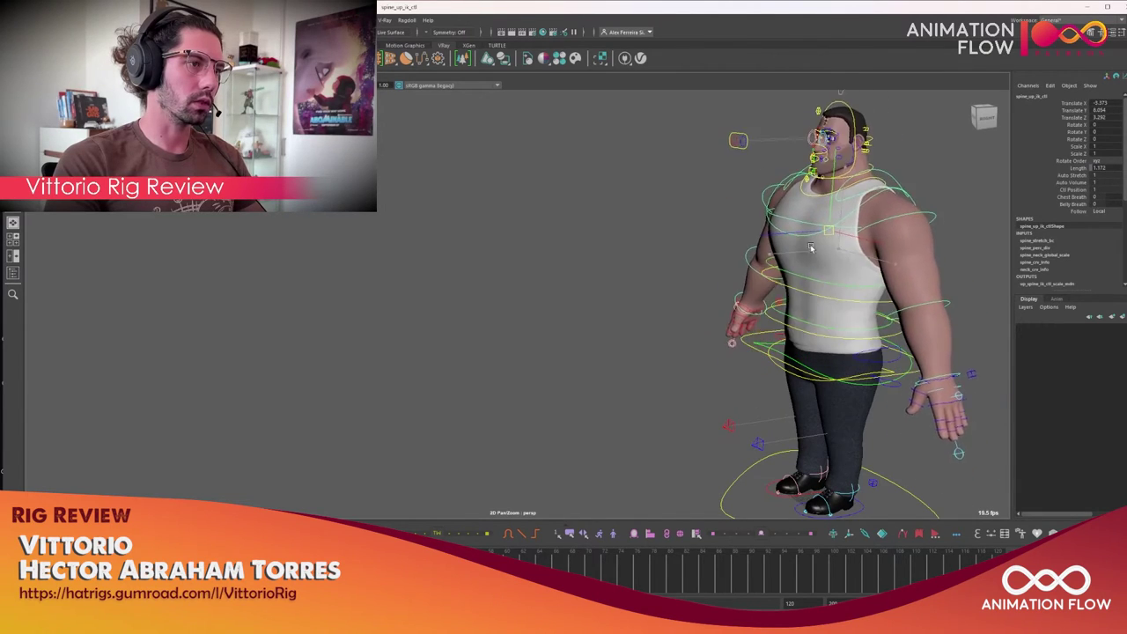
alt+drag(835, 304, 662, 315)
key(ctrl+z)
key(ctrl+z)
Try twisting the torso with the upper spine IK control, and undo the rotations.
key(e)
key(ctrl+z)
key(ctrl+z)
key(ctrl+z)
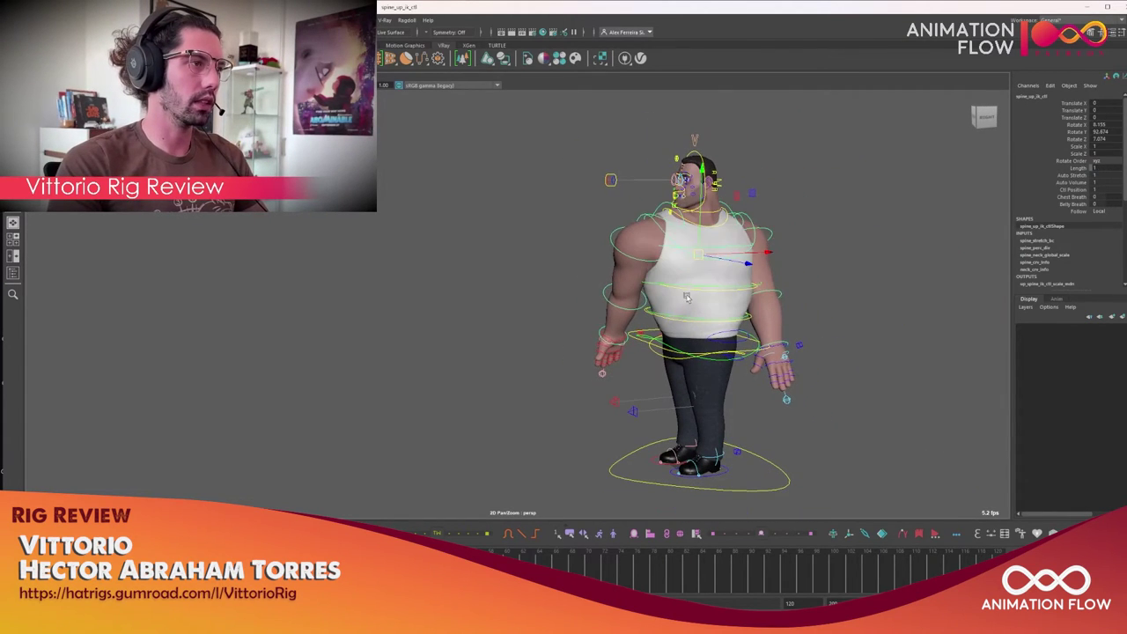
key(ctrl+z)
key(ctrl+z)
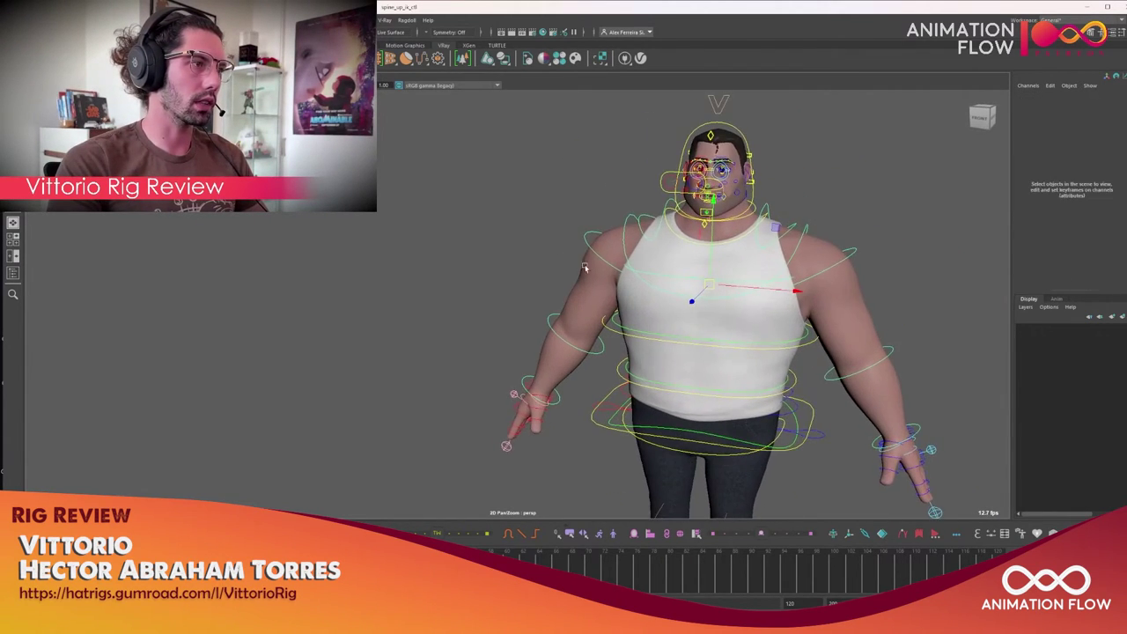
Try moving and rotating the upper spine IK control in a closer view of the torso, and undo the changes.
drag(701, 282, 671, 323)
key(e)
key(ctrl+z)
key(ctrl+z)
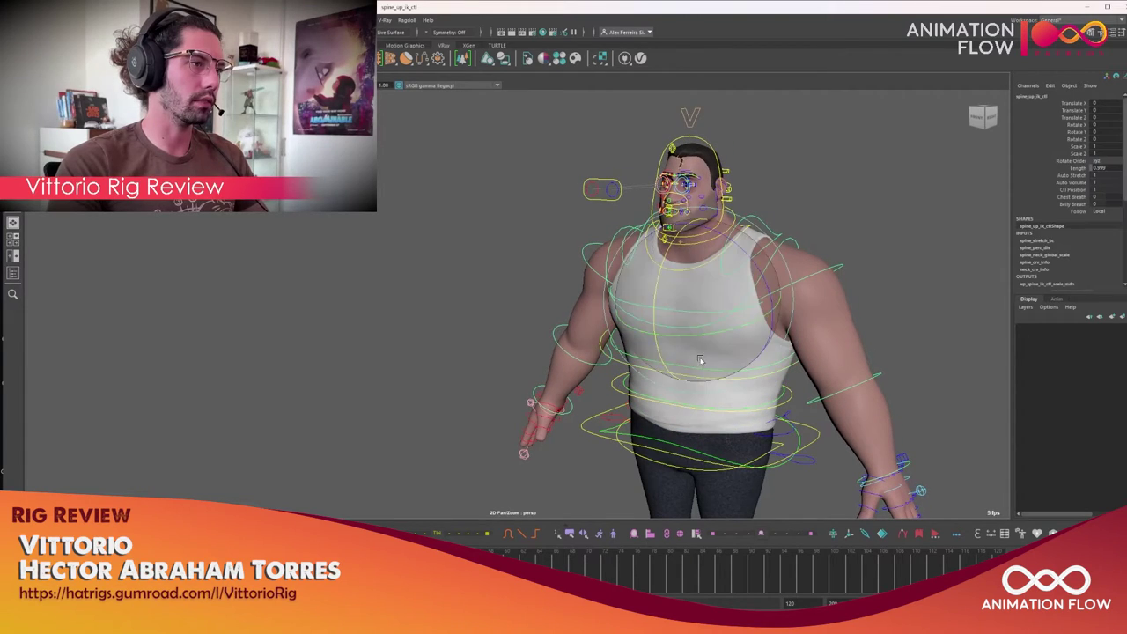
Try moving the chest FK control, and undo the changes.
middle_drag(690, 264, 693, 264)
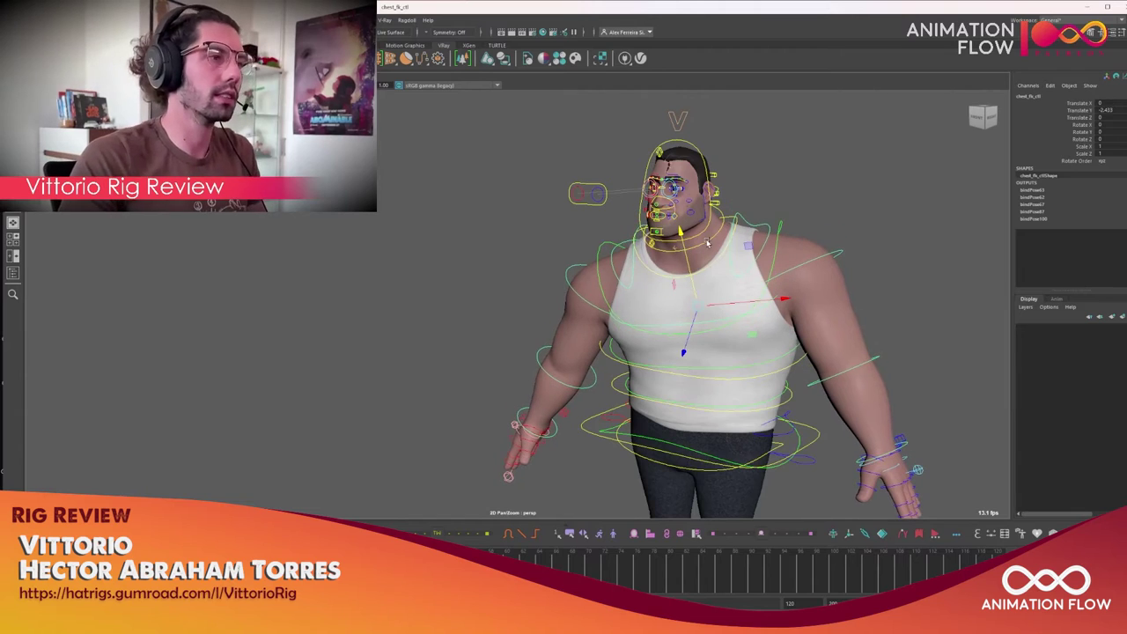
key(ctrl+z)
key(ctrl+z)
key(ctrl+z)
Try the left and right clavicle controls on the shoulders, and undo the last change.
alt+middle_drag(735, 268, 766, 280)
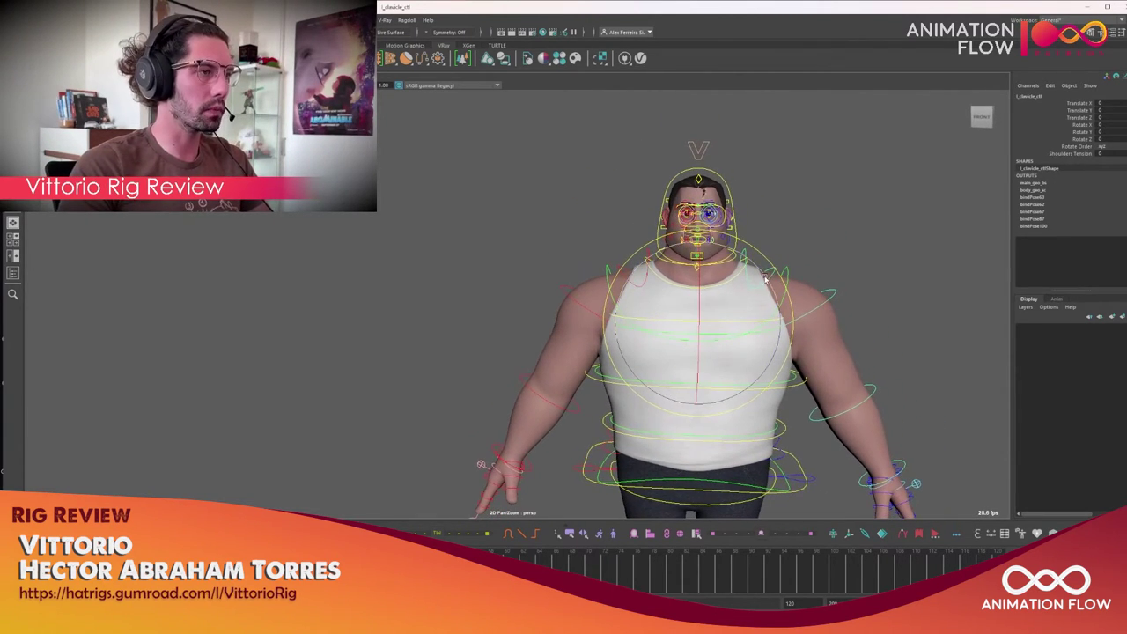
key(q)
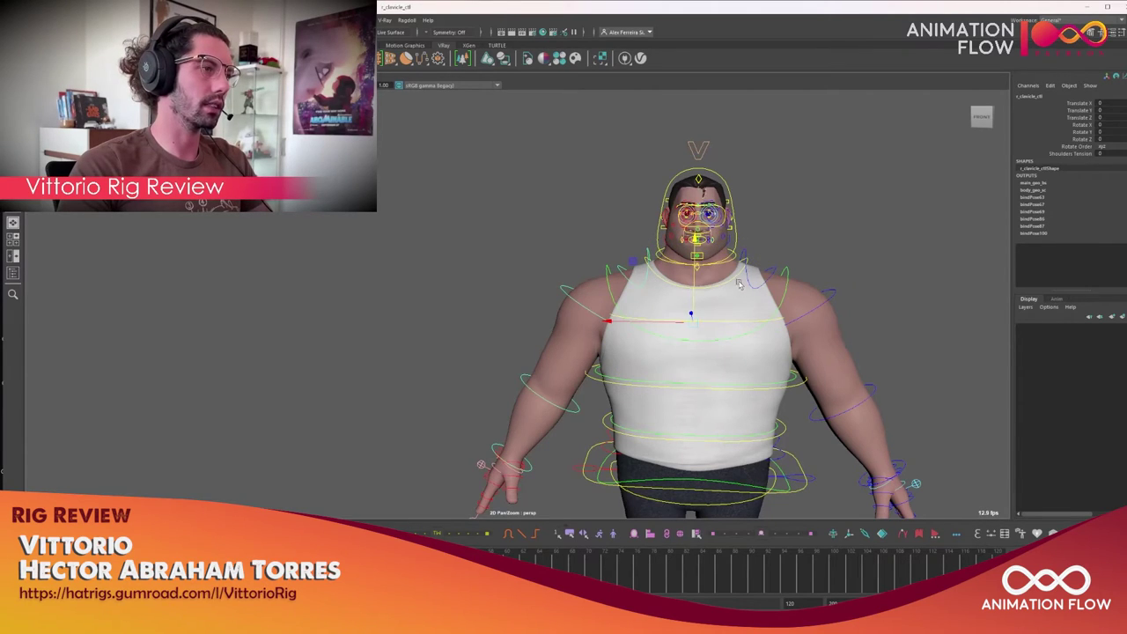
click(740, 284)
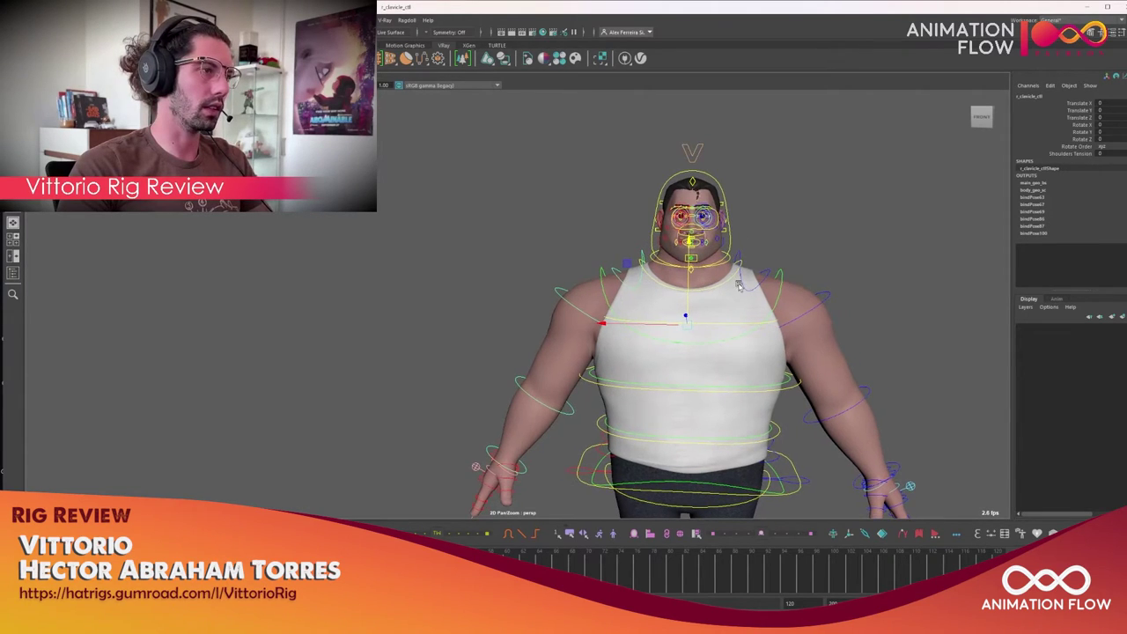
key(ctrl+z)
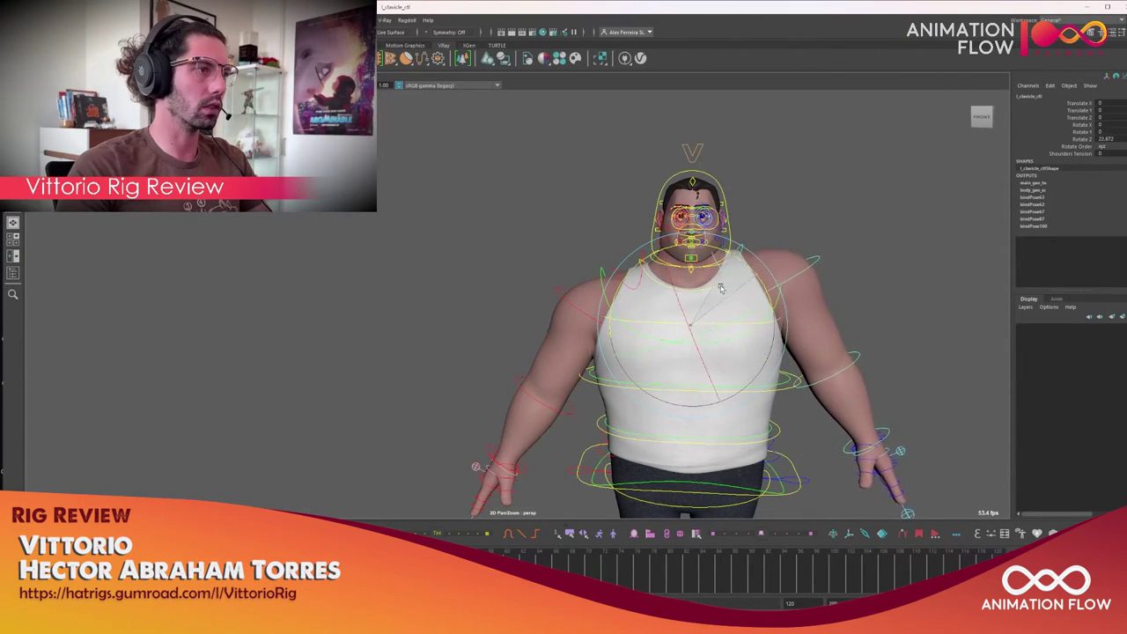
Try rotating the left shoulder with its clavicle control in a close view, and undo a rotation.
scroll(722, 300, up, 5)
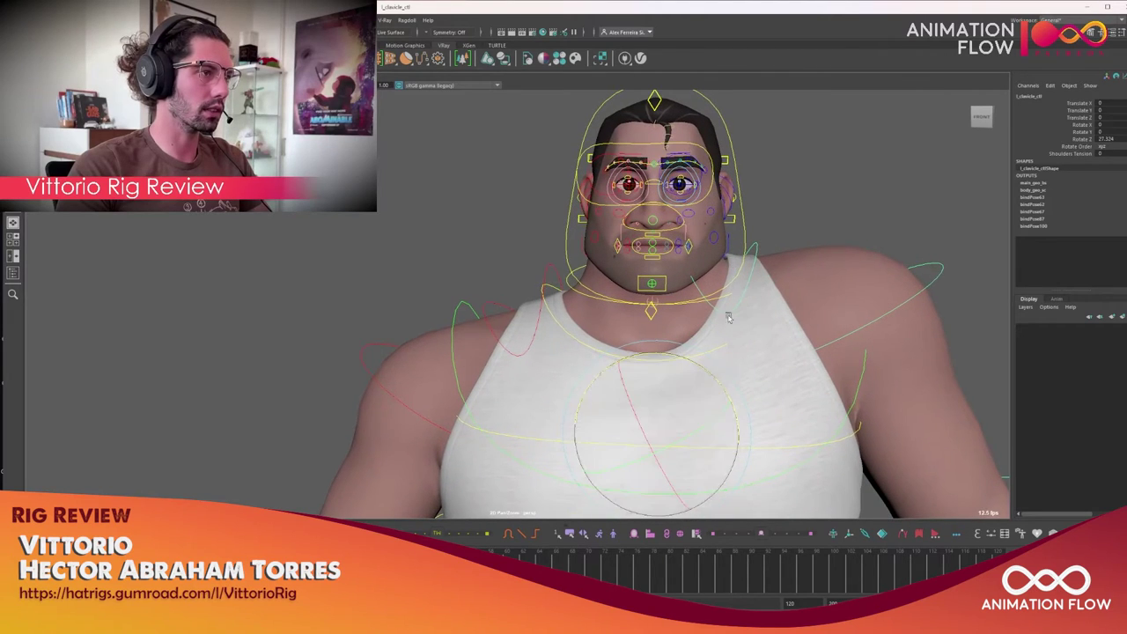
mouse_move(715, 372)
mouse_down()
mouse_move(702, 392)
mouse_move(709, 380)
mouse_move(718, 387)
mouse_move(752, 438)
mouse_move(652, 405)
mouse_move(616, 414)
mouse_move(723, 403)
mouse_move(748, 379)
mouse_move(748, 352)
mouse_move(766, 370)
mouse_move(752, 350)
mouse_move(731, 380)
mouse_move(699, 371)
mouse_up()
key(ctrl+z)
key(w)
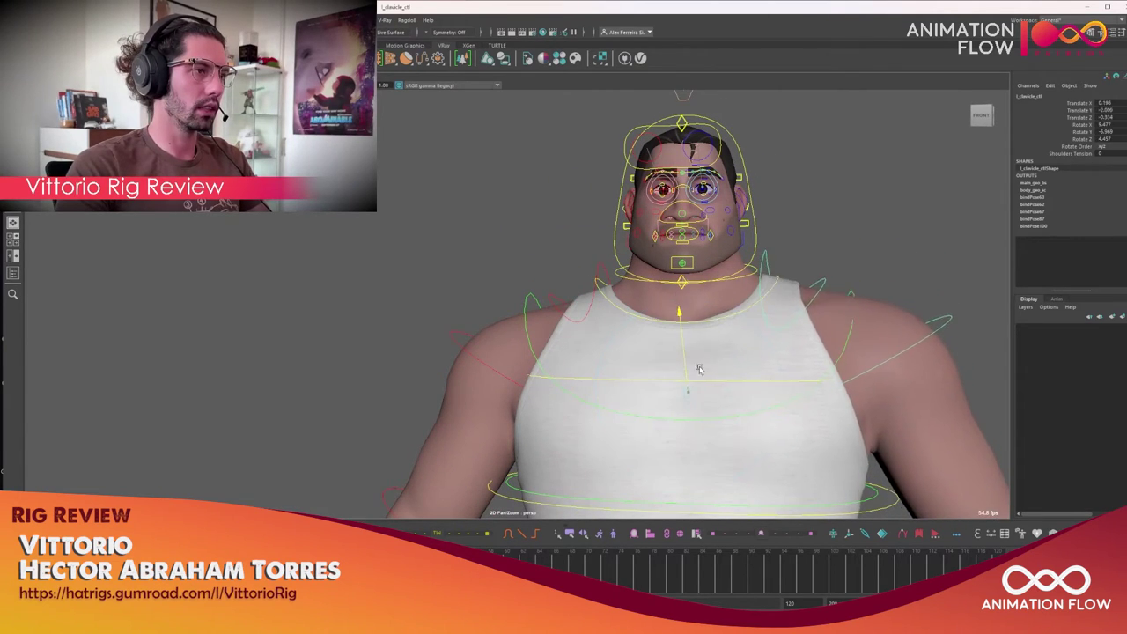
Try moving the left clavicle control, and undo its moves and rotations.
drag(694, 411, 703, 377)
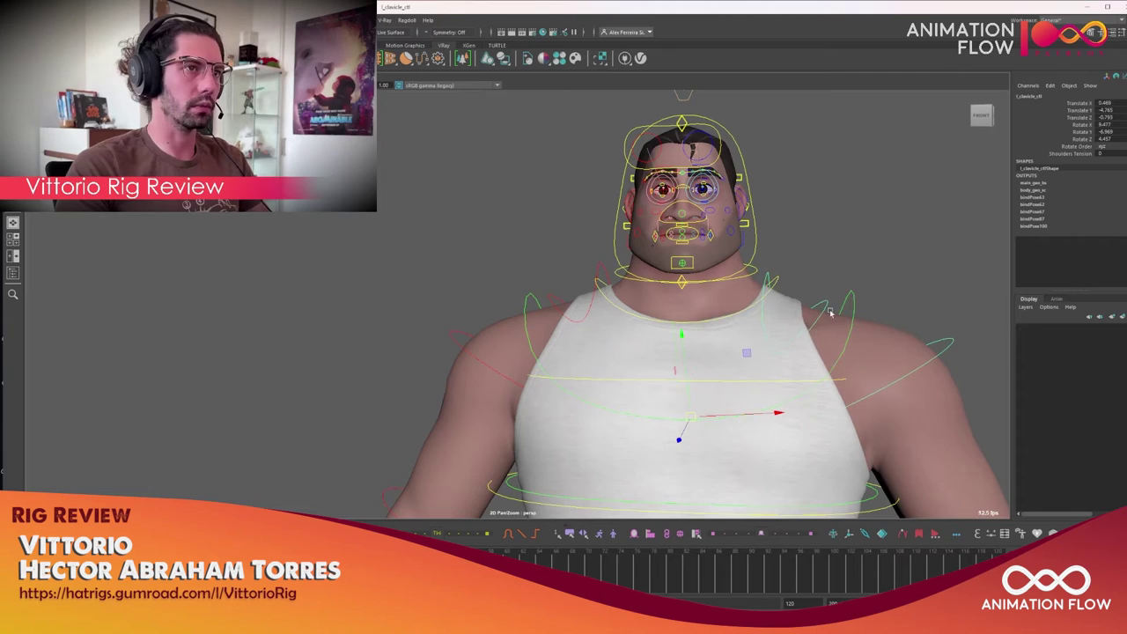
key(ctrl+z)
key(ctrl+z)
key(ctrl+z)
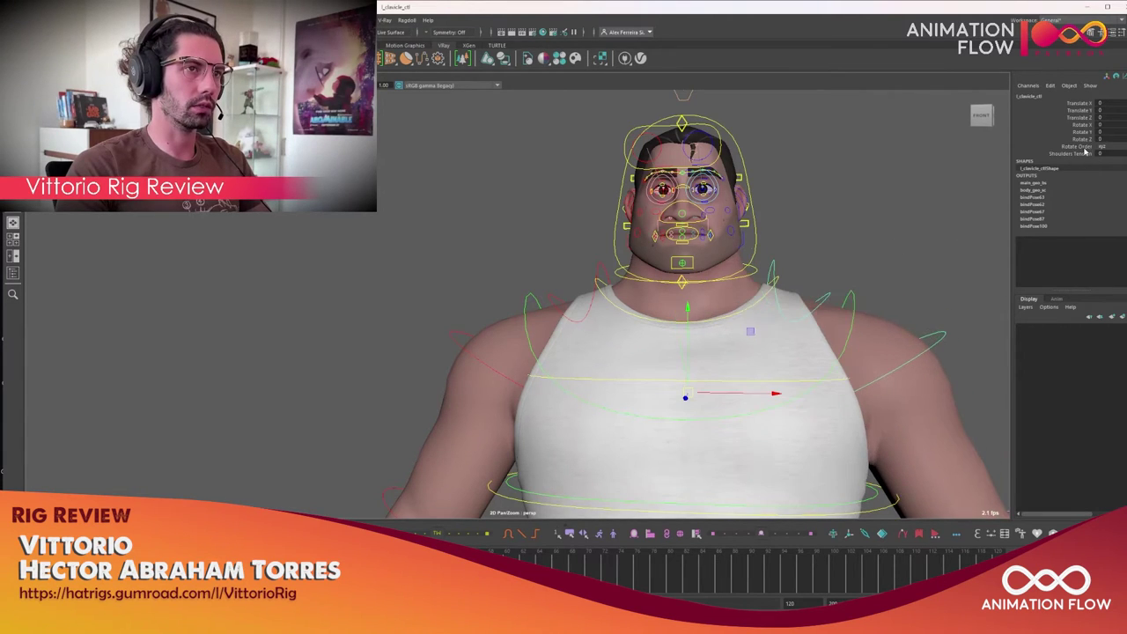
Pick the Shoulders Tension attribute of the left clavicle control and inspect the left shoulder and arm from the side.
click(1070, 153)
alt+drag(910, 351, 761, 299)
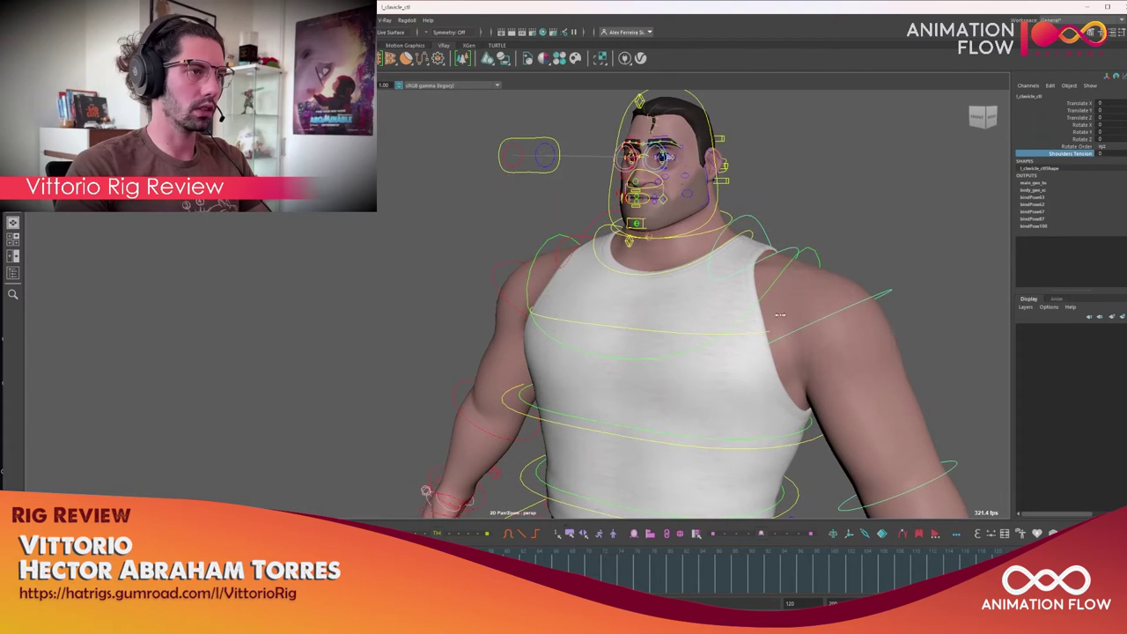
alt+drag(849, 333, 755, 328)
alt+drag(893, 360, 720, 478)
Try bending the left forearm by rotating its elbow FK control.
click(820, 443)
key(e)
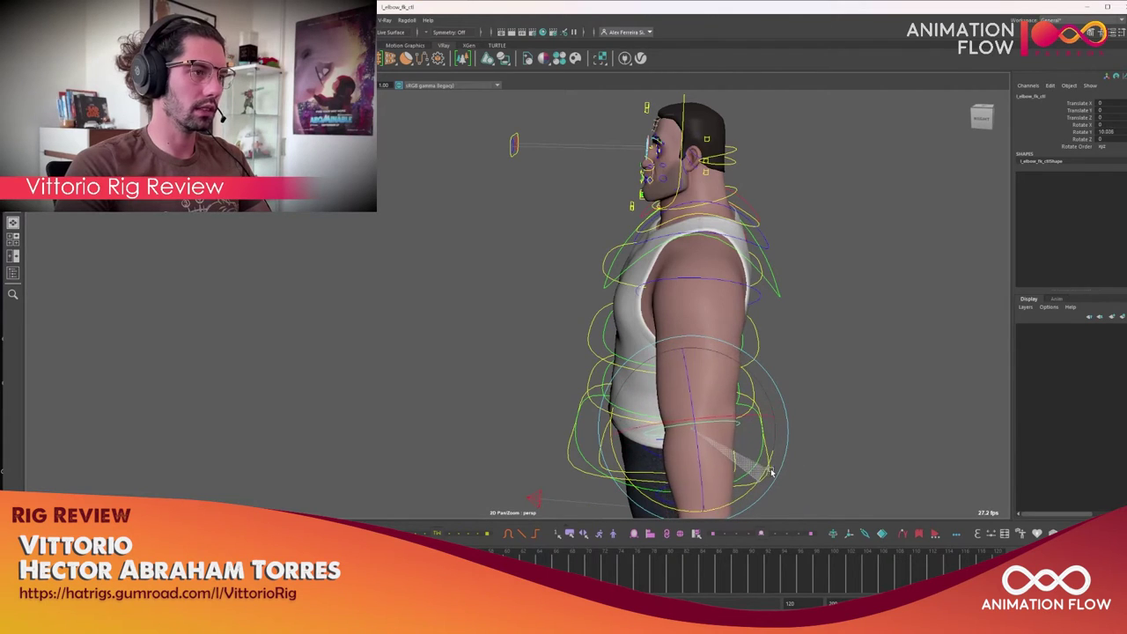
drag(739, 478, 775, 396)
scroll(735, 405, up, 3)
Try curling the left hand's fingers by rotating the finger master control, checking the hand from several angles.
click(939, 385)
click(797, 339)
alt+drag(775, 397, 732, 247)
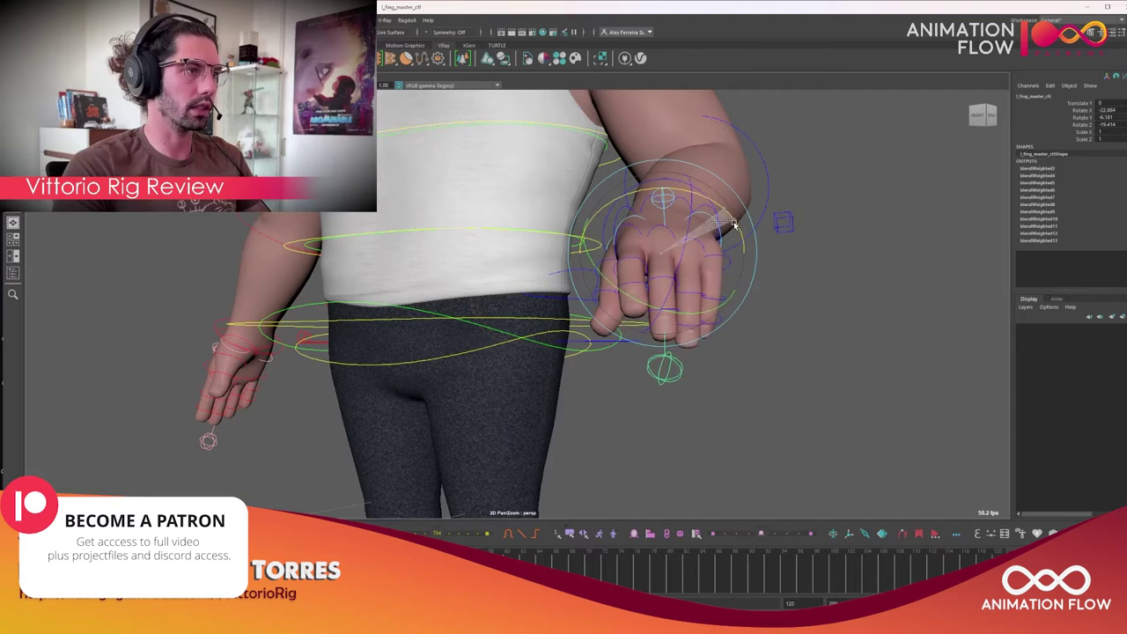
alt+drag(704, 266, 797, 320)
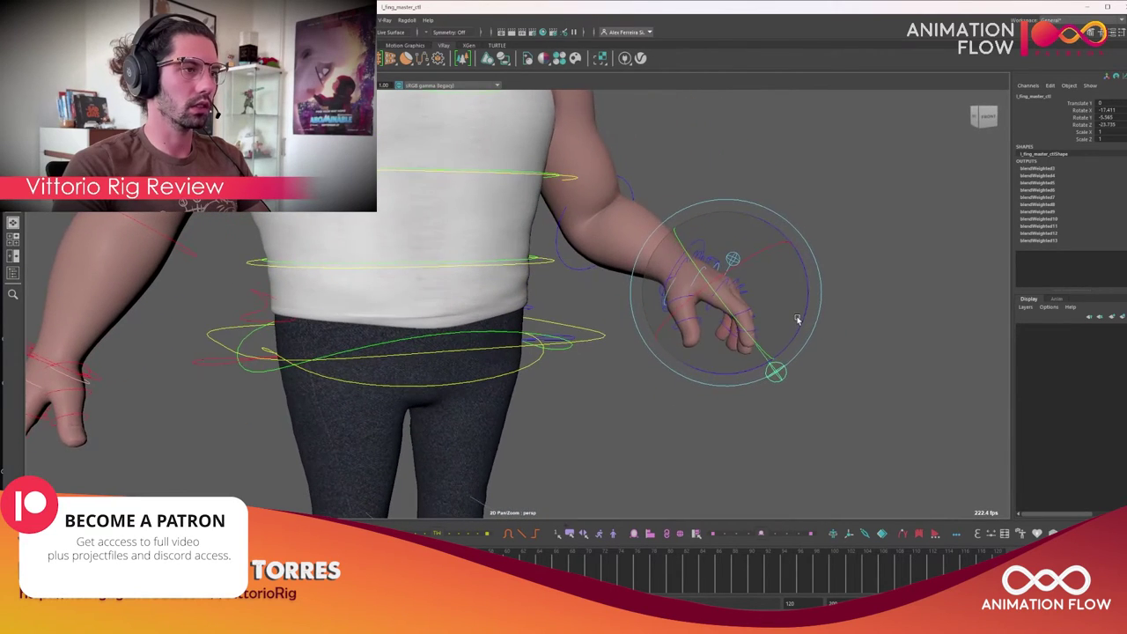
drag(811, 362, 734, 377)
Try the left hand's inner finger control, and switch the left arm to IK with the arm settings control.
click(736, 310)
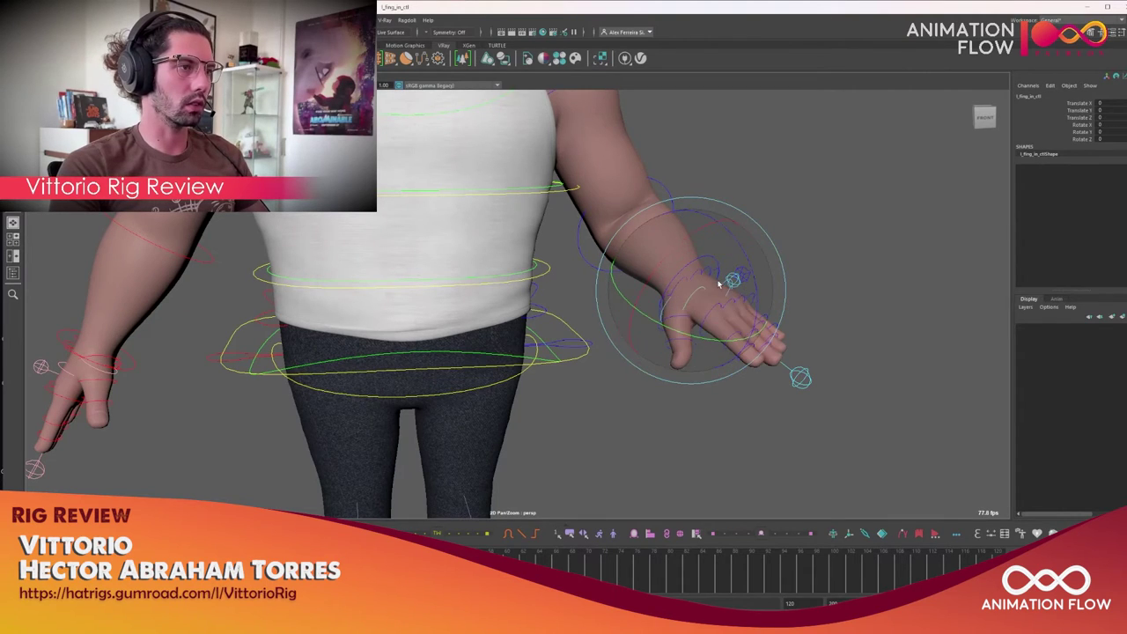
alt+drag(730, 327, 755, 315)
click(632, 278)
click(764, 316)
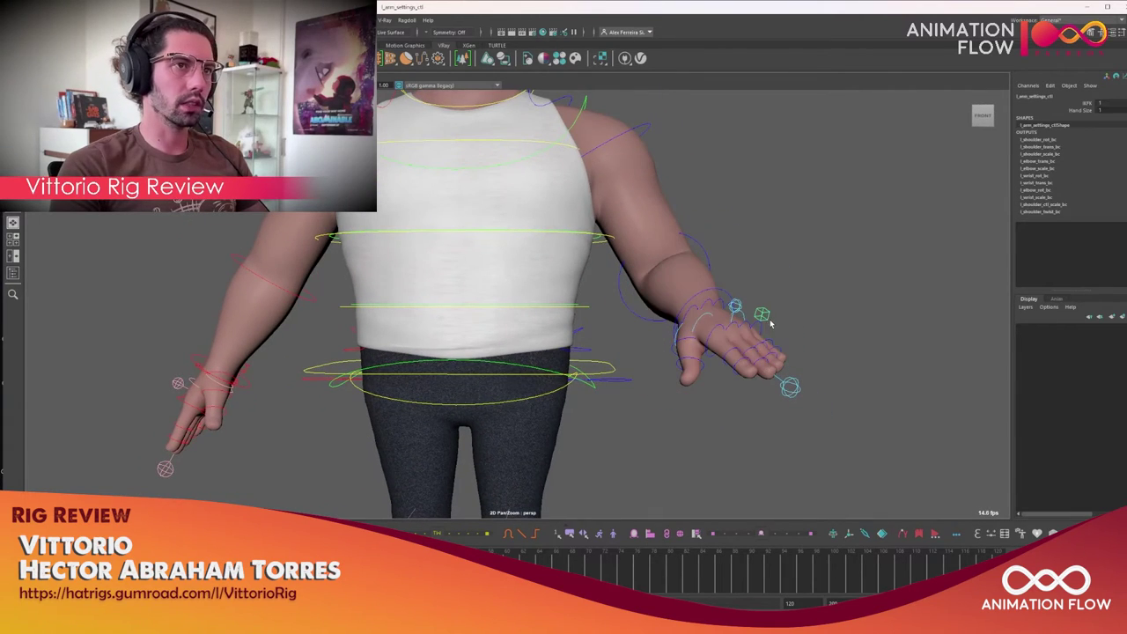
click(1079, 110)
middle_drag(1079, 110, 1086, 110)
Try moving the left wrist IK control, and undo the move.
click(765, 379)
mouse_move(765, 379)
mouse_down()
mouse_move(793, 414)
mouse_move(693, 373)
mouse_move(745, 374)
mouse_up()
key(ctrl+z)
scroll(705, 352, down, 5)
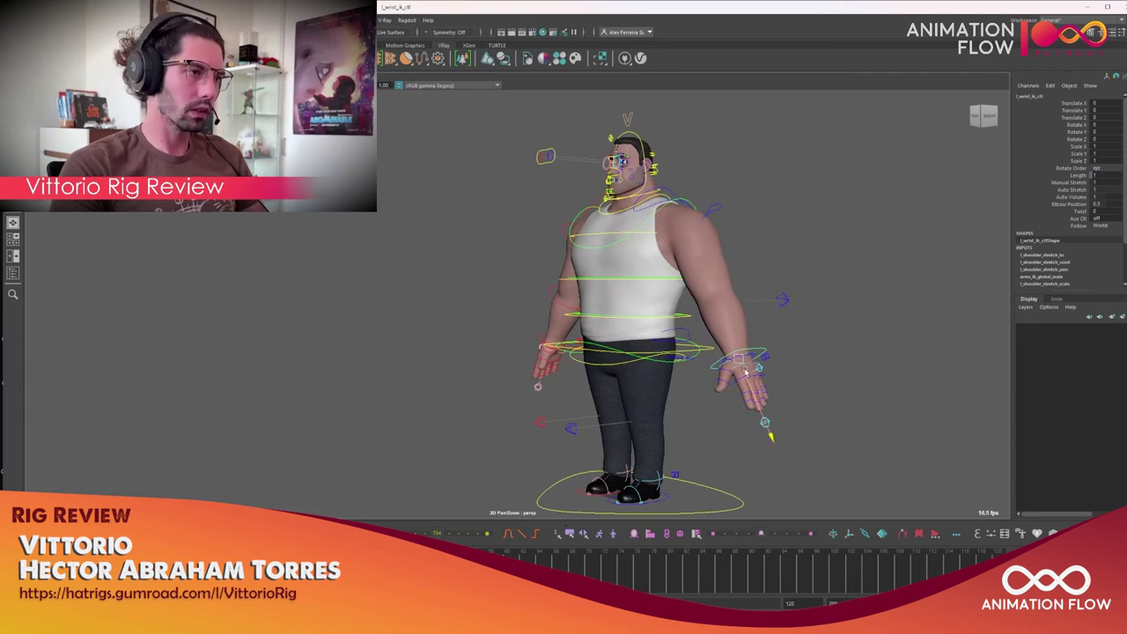
Try moving the left elbow IK control, undo the move, and reselect the left wrist IK control.
click(782, 299)
alt+drag(782, 299, 817, 301)
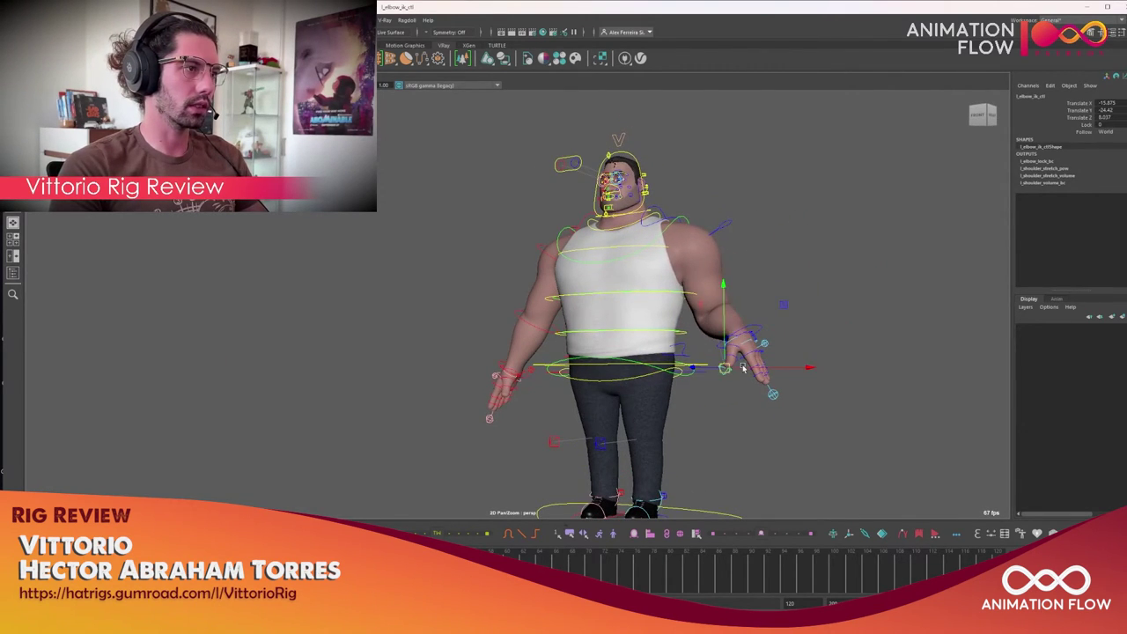
key(ctrl+z)
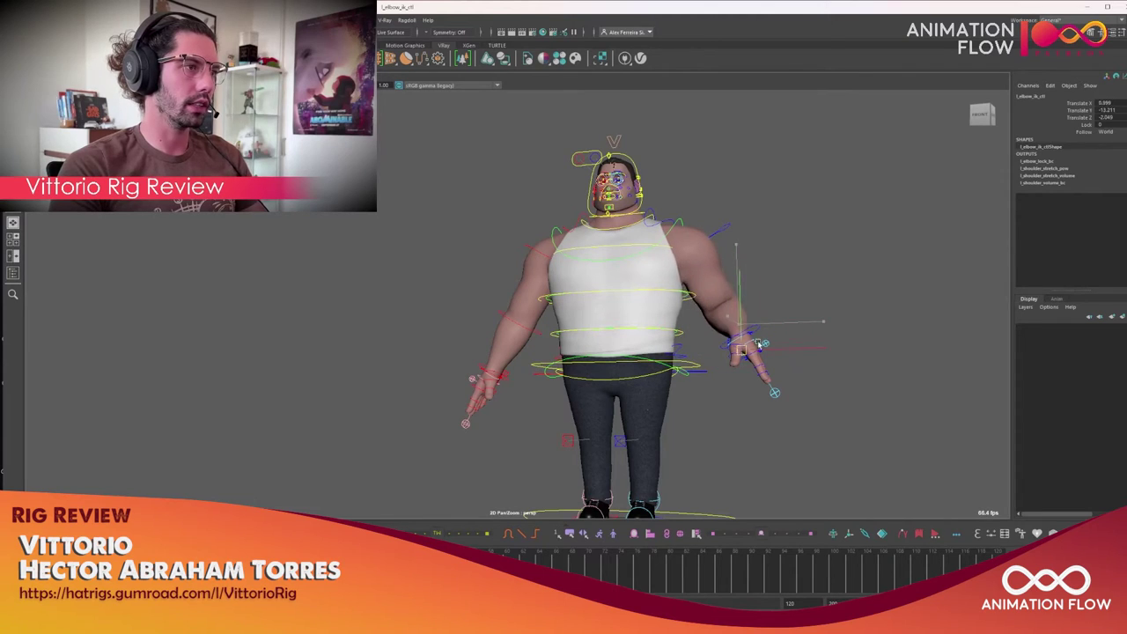
alt+drag(701, 391, 560, 408)
click(500, 392)
alt+drag(500, 392, 692, 370)
Examine the face controls up close, and bring up the Pinterest expression reference in the browser, placing it beside the character.
scroll(683, 304, up, 6)
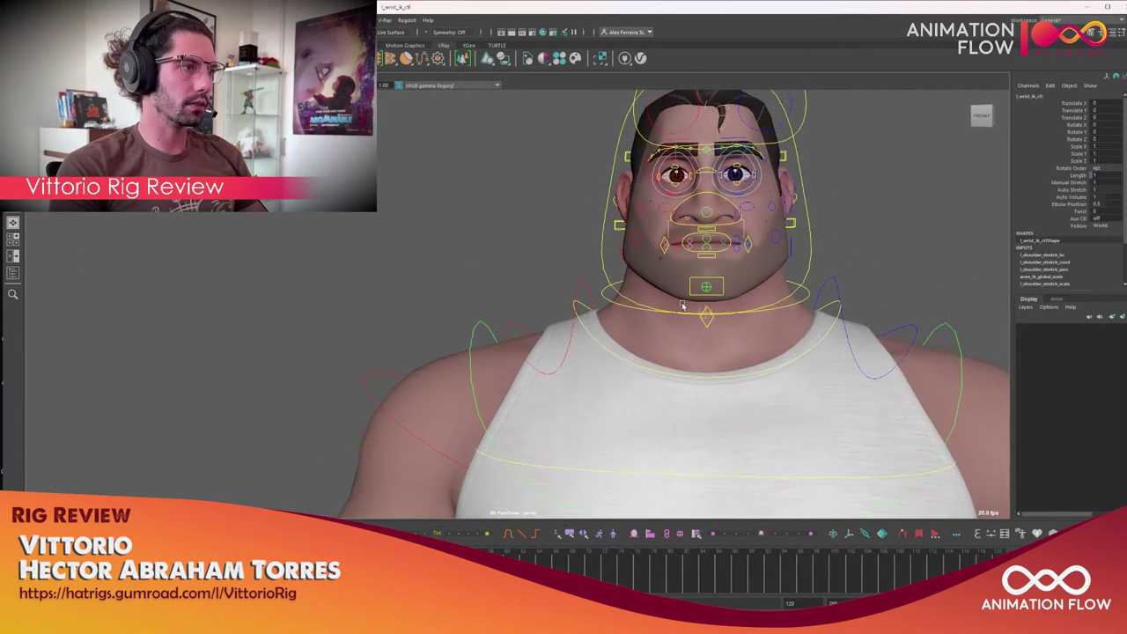
scroll(682, 305, up, 4)
scroll(704, 335, down, 3)
scroll(720, 354, up, 4)
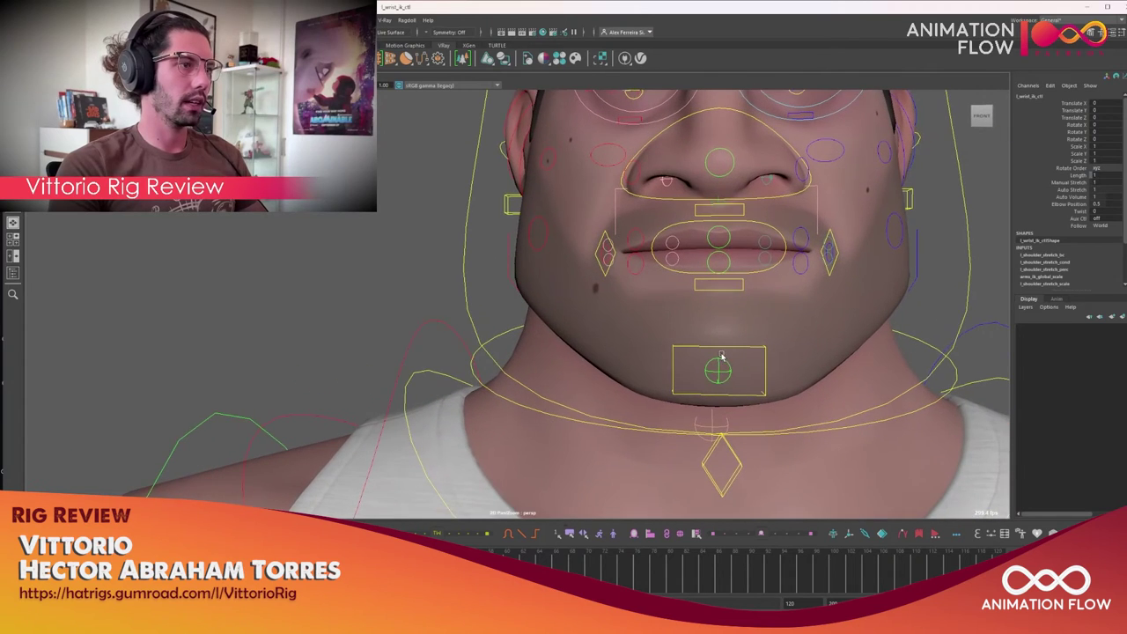
key(alt+Tab)
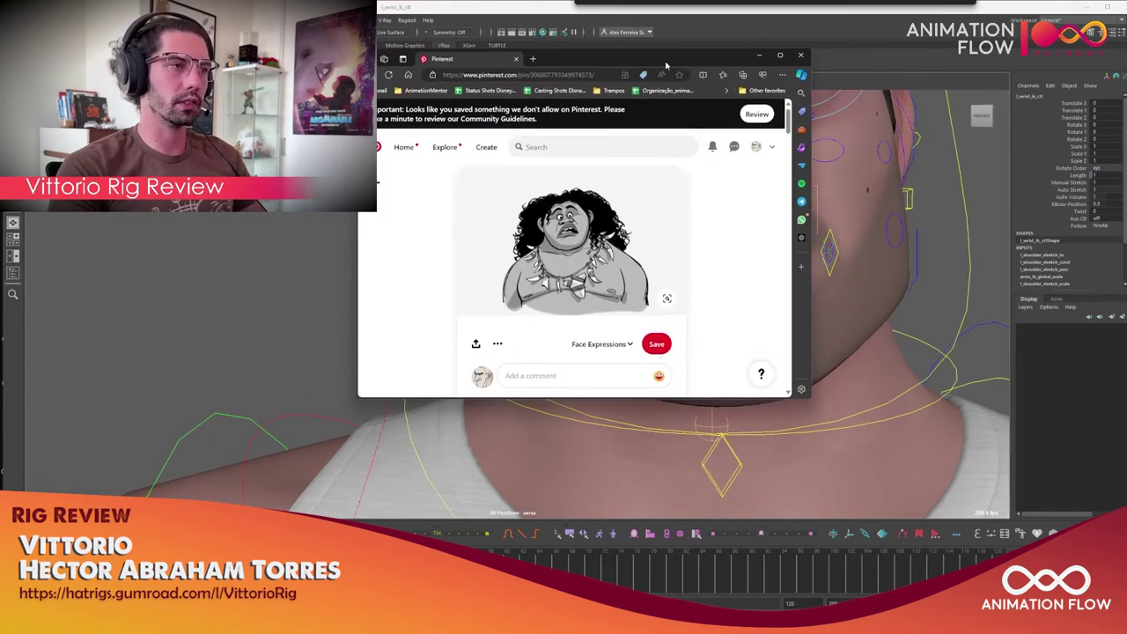
drag(573, 21, 162, 69)
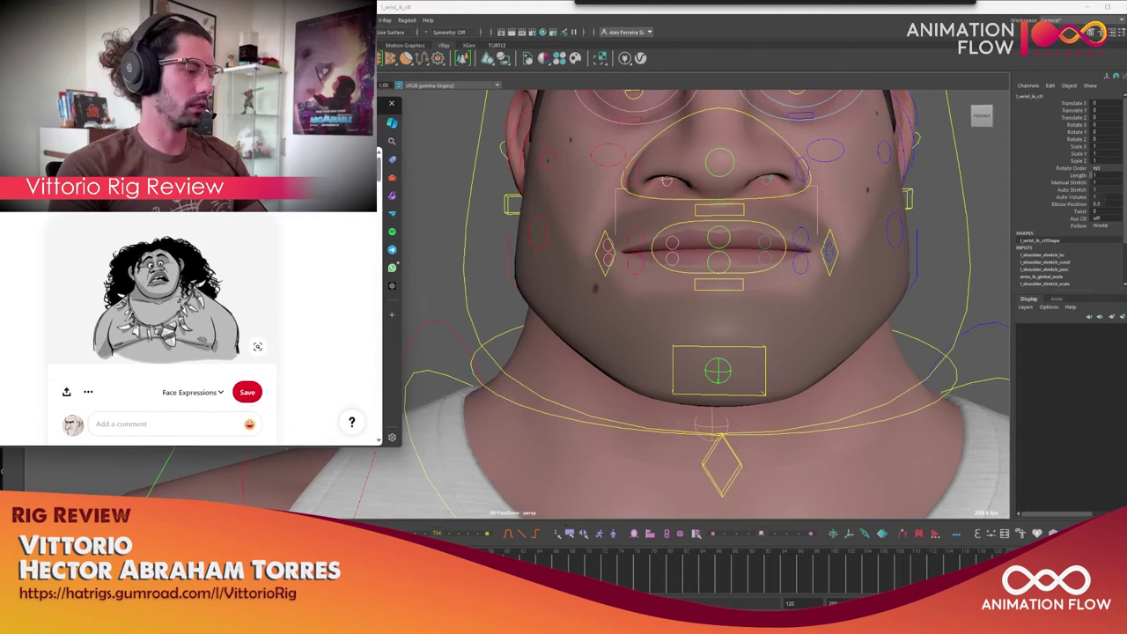
Open a separate Persp View window with the rig controls hidden, framing the character's head and upper body.
scroll(743, 252, down, 5)
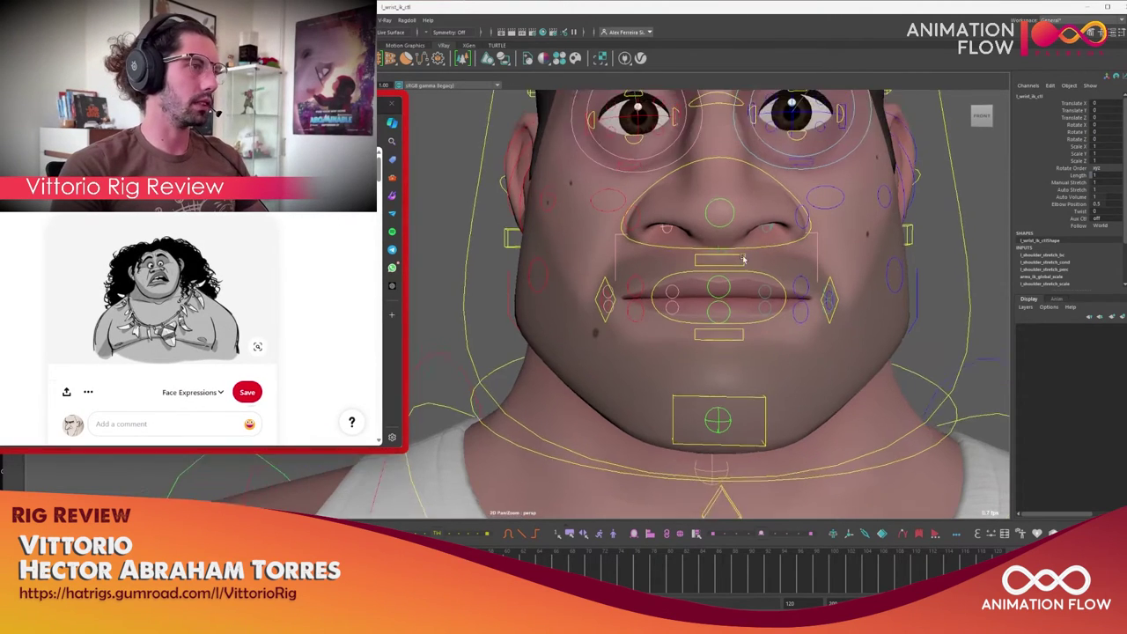
scroll(738, 326, up, 4)
scroll(737, 326, down, 2)
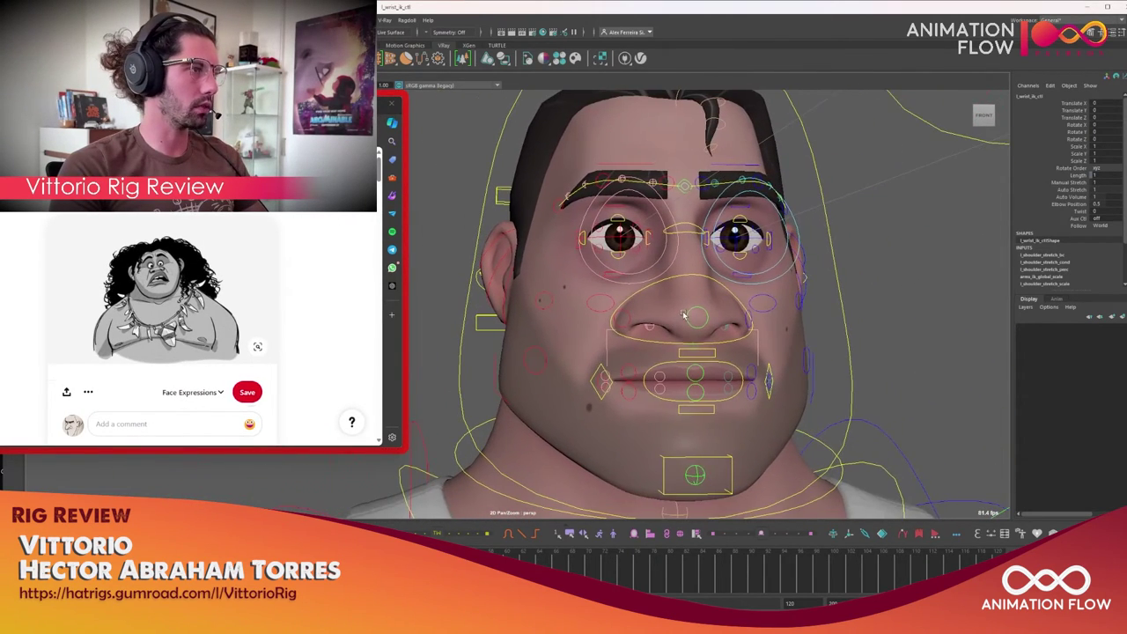
scroll(546, 334, down, 6)
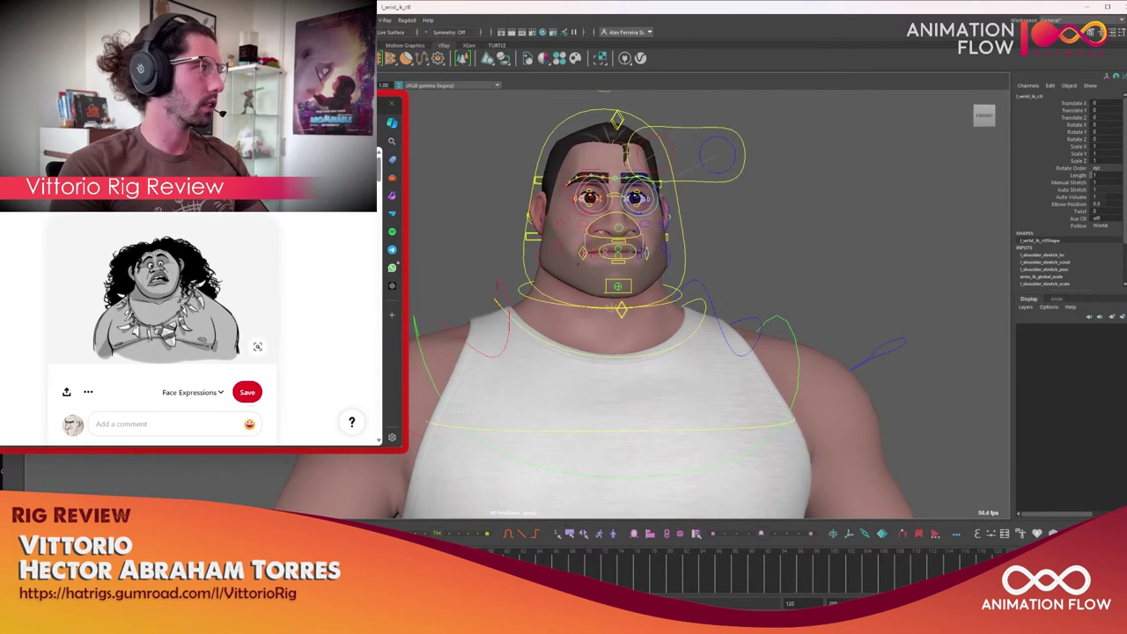
scroll(714, 325, down, 6)
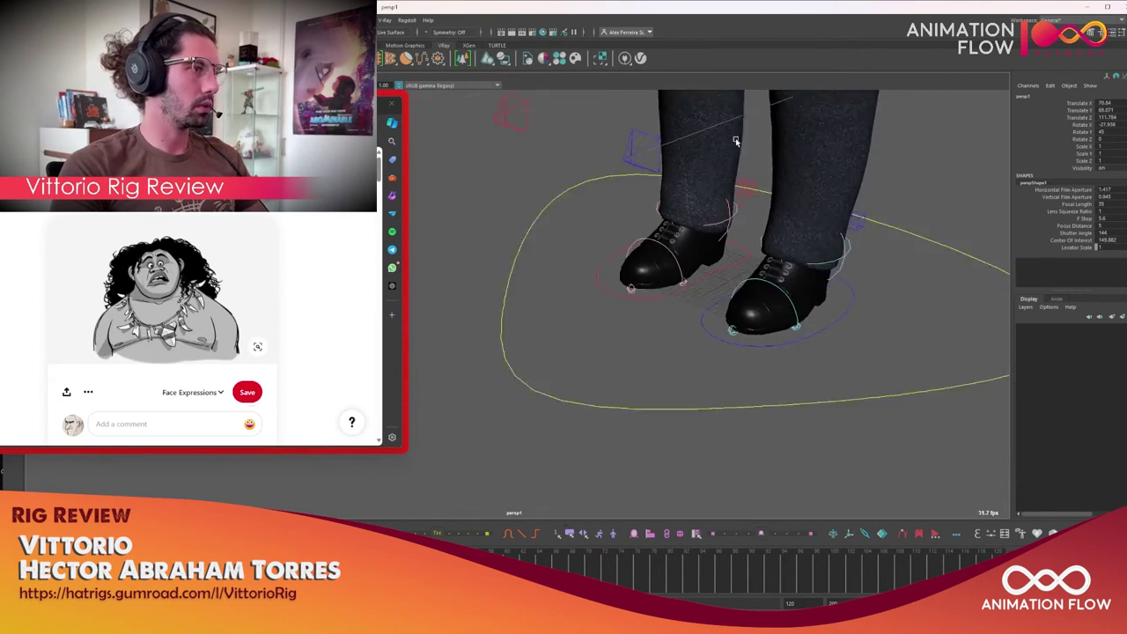
scroll(714, 325, up, 5)
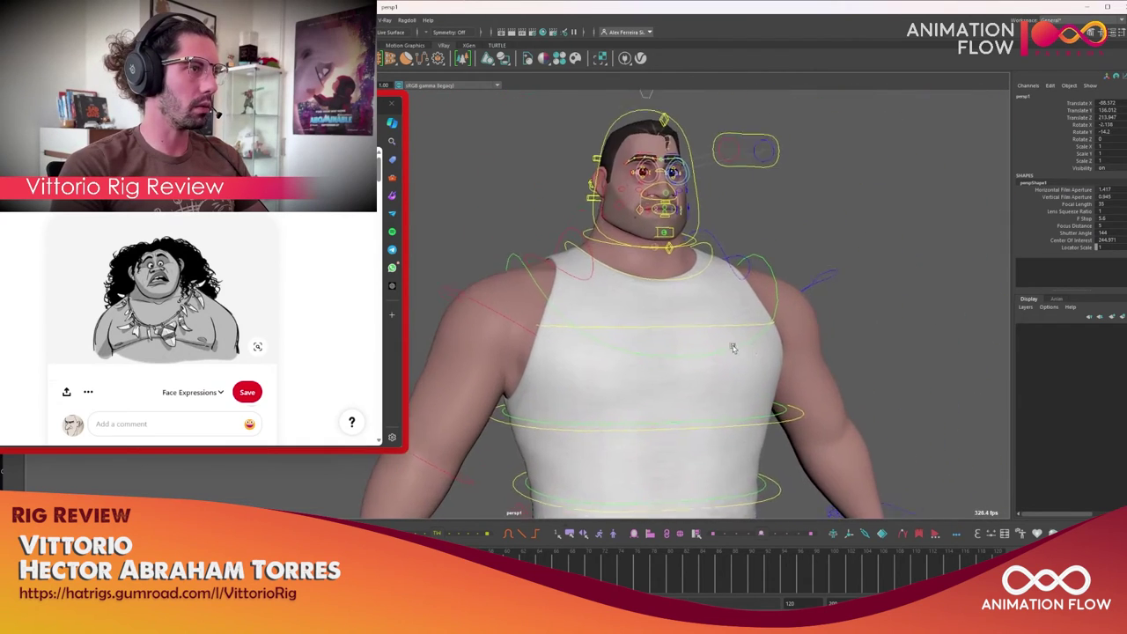
scroll(709, 350, down, 2)
key(ctrl+h)
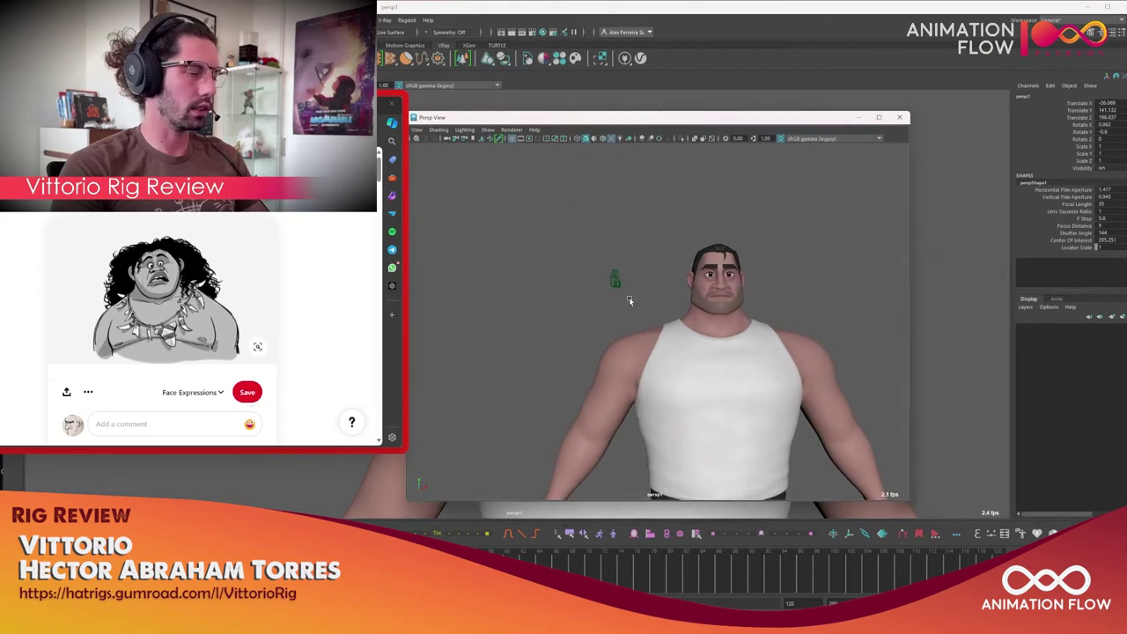
scroll(660, 318, up, 2)
scroll(664, 324, up, 2)
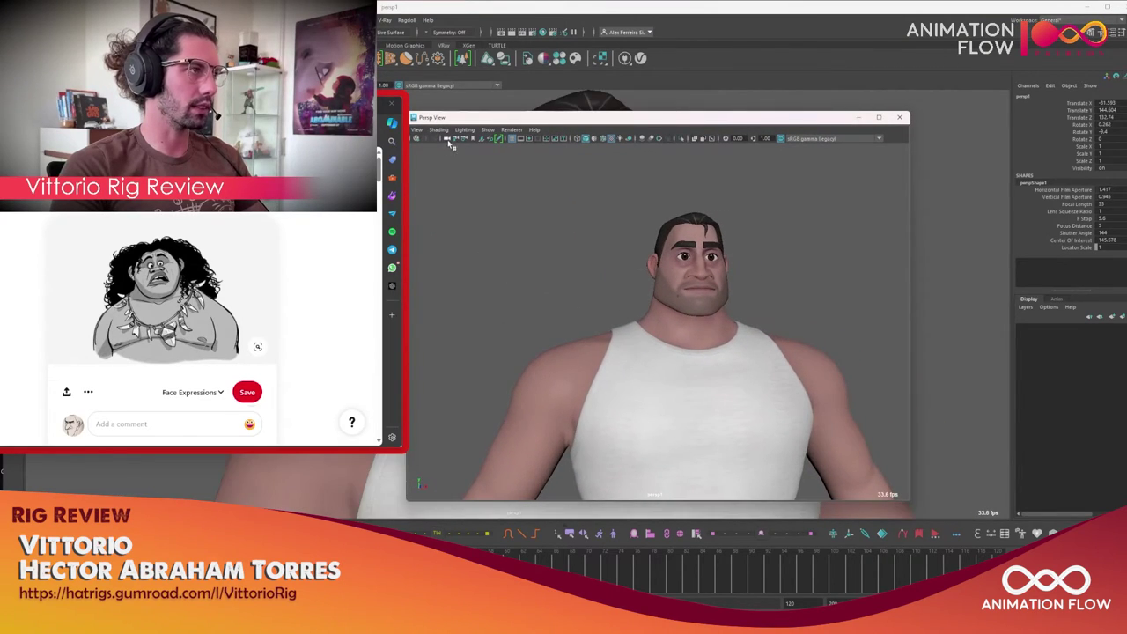
Set the persp1 camera's focal length to 55, reframe the character, and place its window beside the main viewport.
click(1110, 203)
text(55)
key(Return)
scroll(760, 284, down, 3)
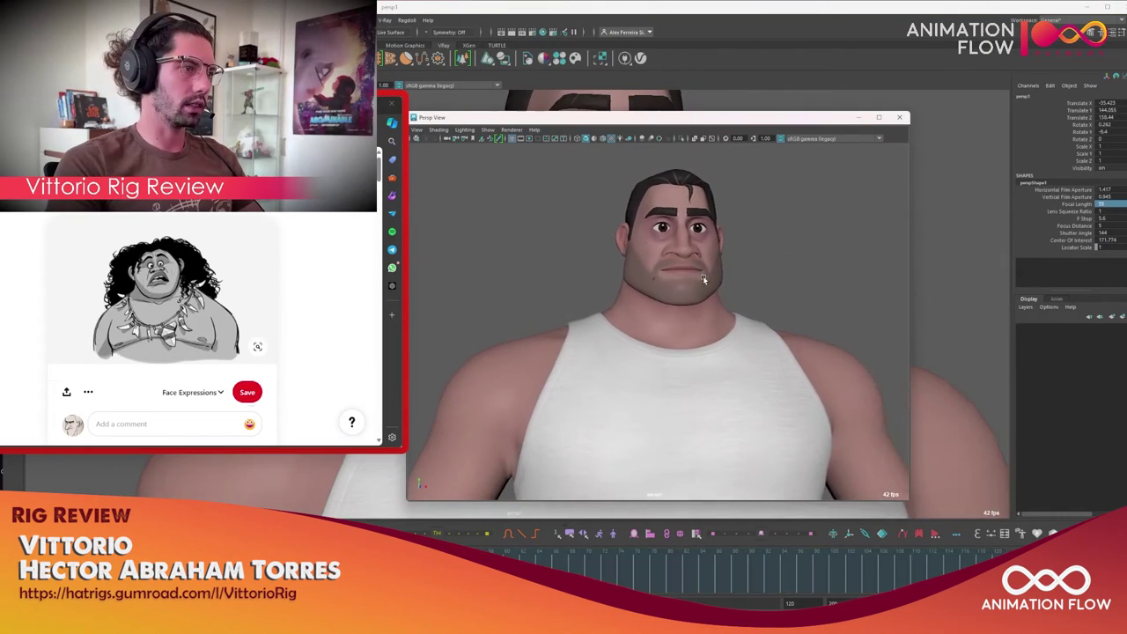
drag(617, 117, 894, 67)
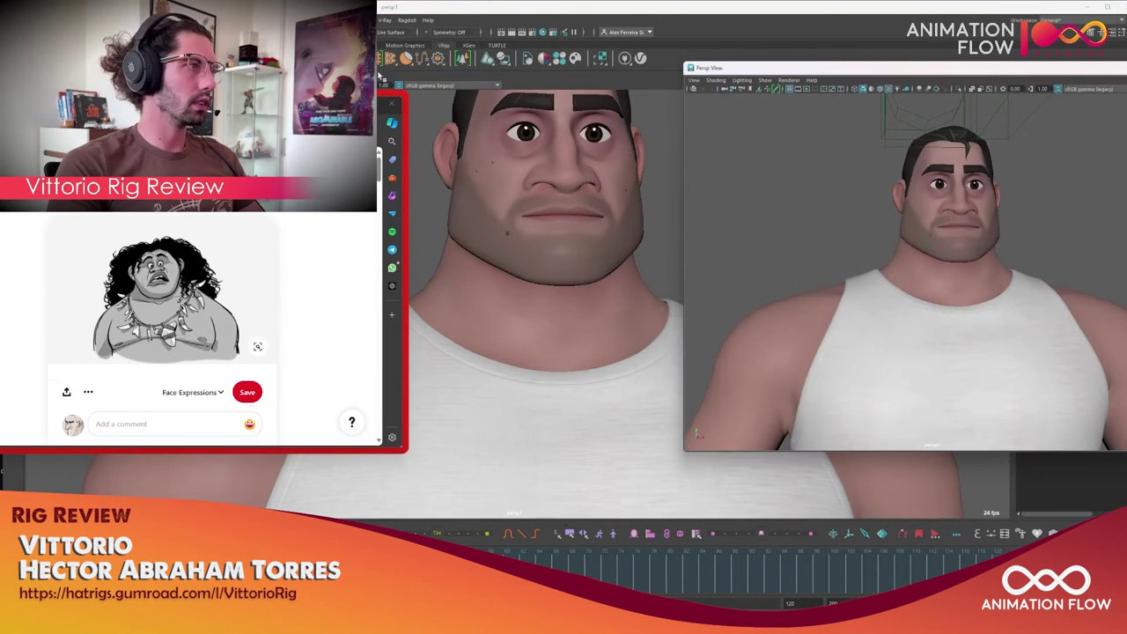
Pose the right shoulder with its clavicle control, and rotate the shoulder FK control to bring the arm closer to the body.
scroll(572, 304, down, 5)
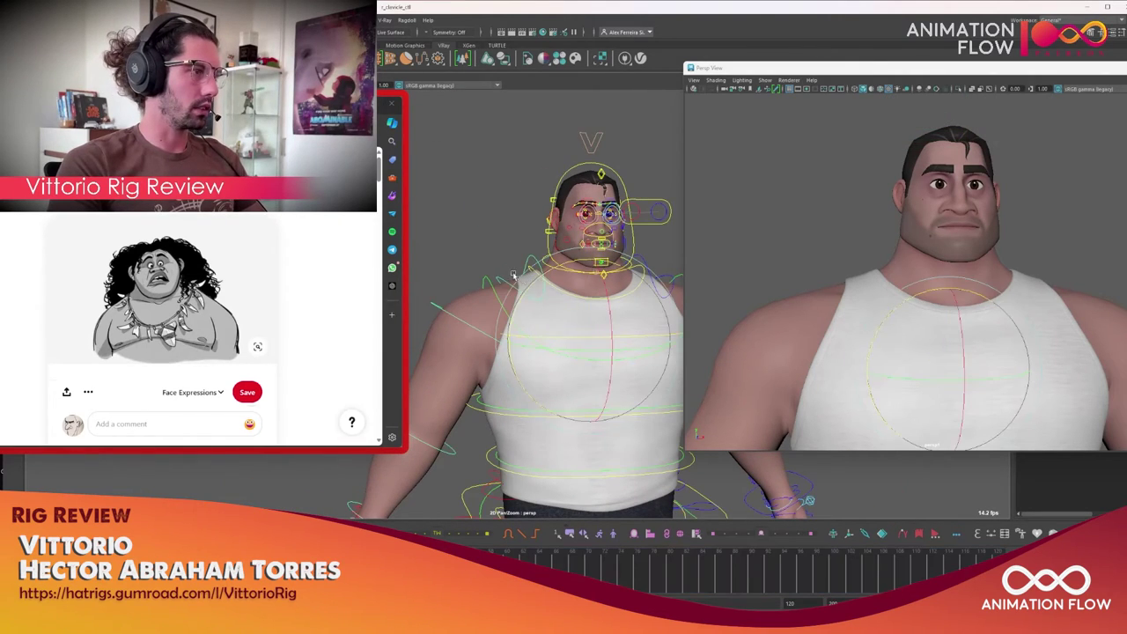
click(541, 304)
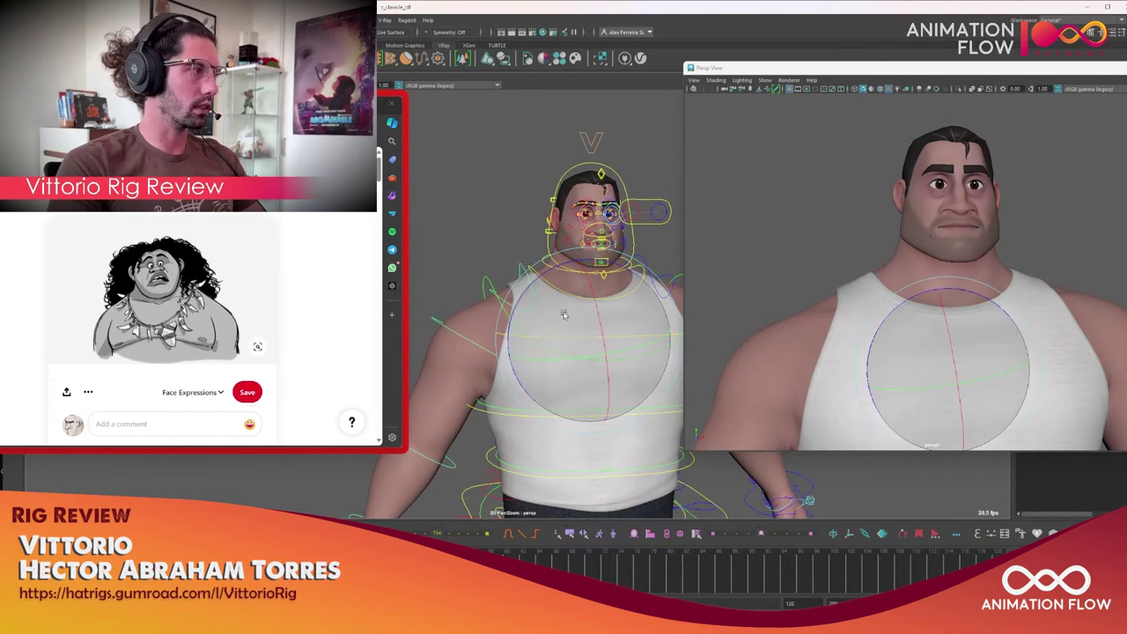
click(475, 315)
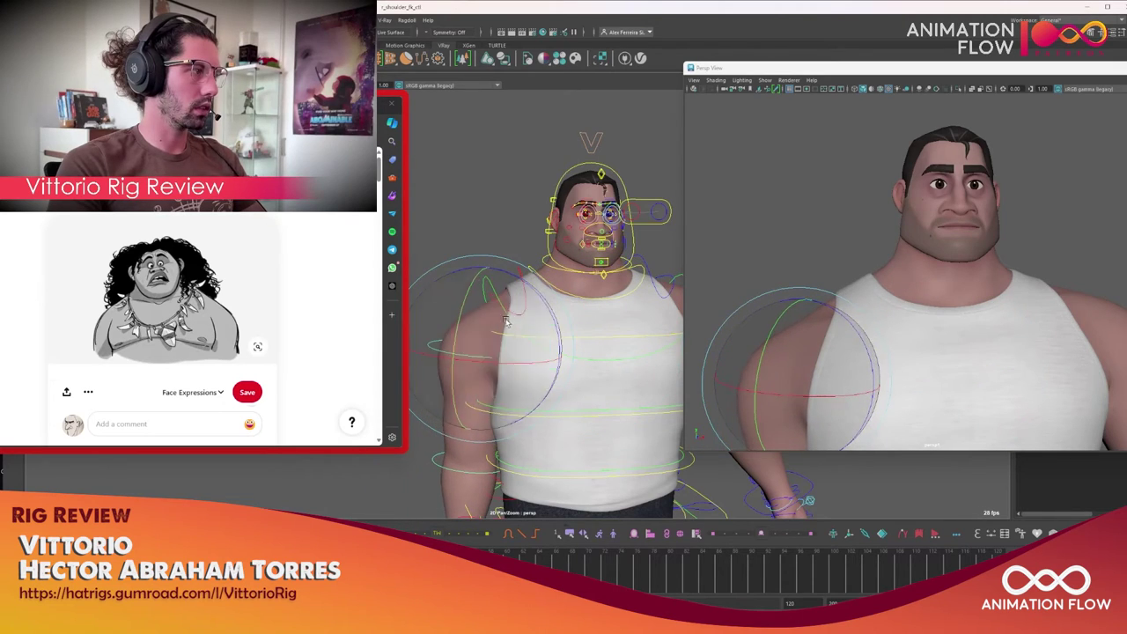
Rotate the upper spine IK control to adjust the chest, and rotate the left clavicle control to pose the left shoulder.
click(612, 346)
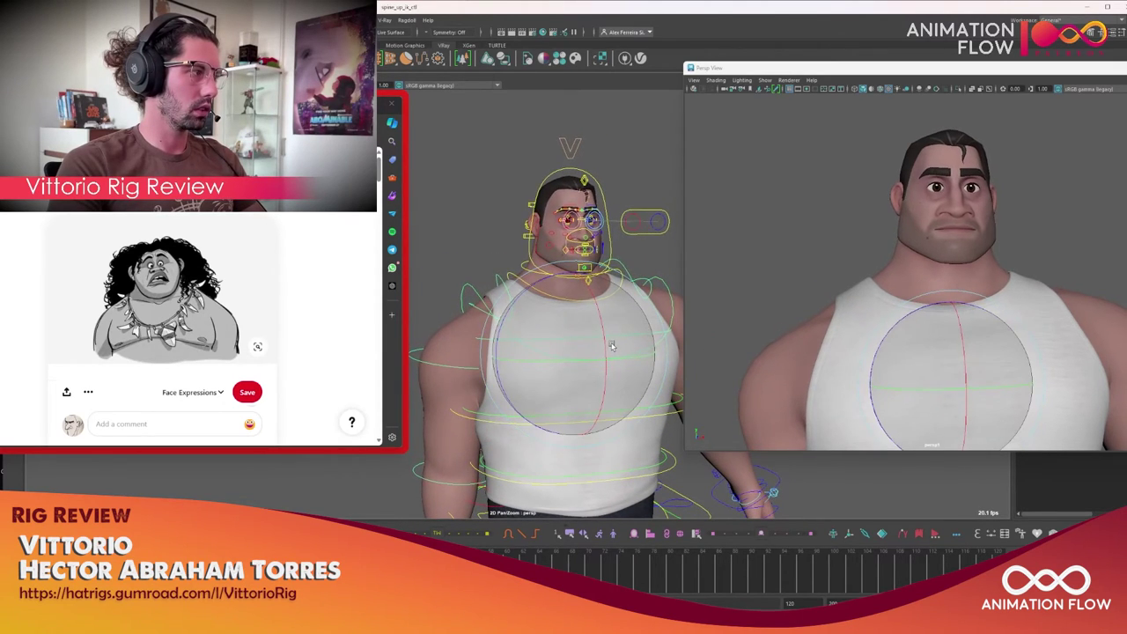
drag(605, 346, 598, 342)
alt+middle_drag(600, 343, 561, 343)
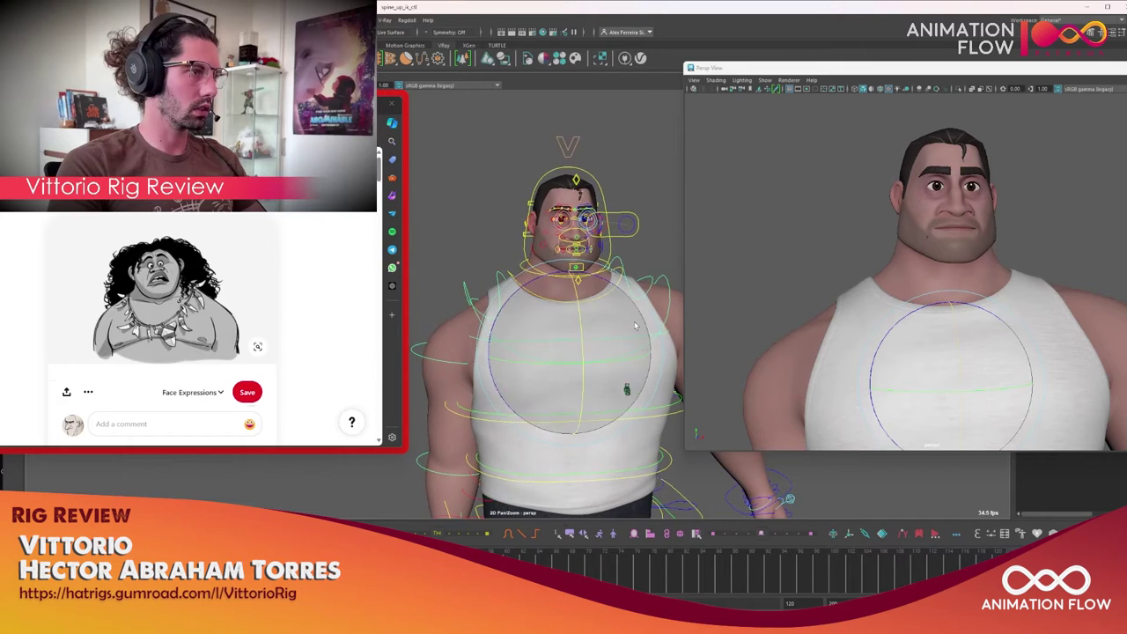
click(587, 297)
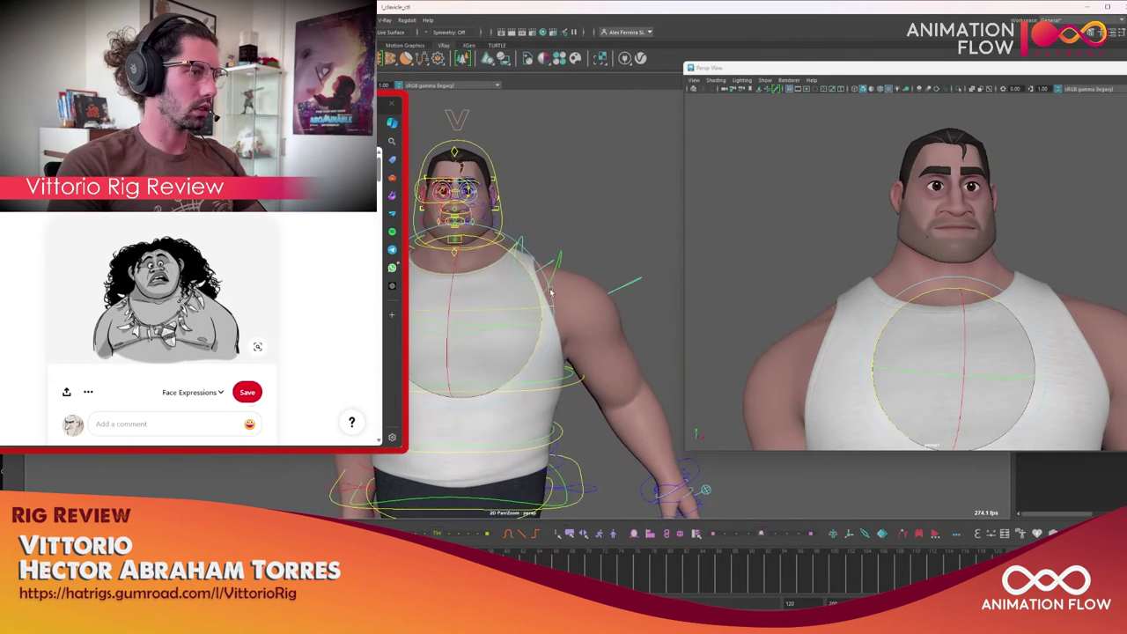
Switch the left arm to FK with its arm settings control, and reposition the Persp View window beside the main viewport.
click(736, 499)
alt+drag(660, 478, 582, 411)
click(582, 410)
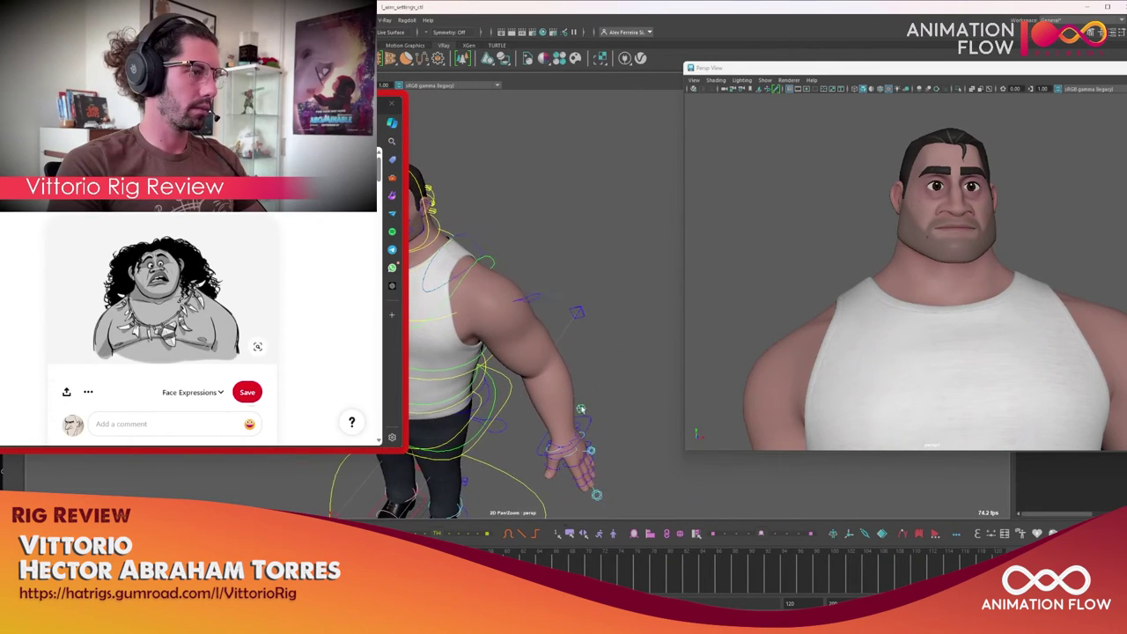
drag(957, 69, 830, 95)
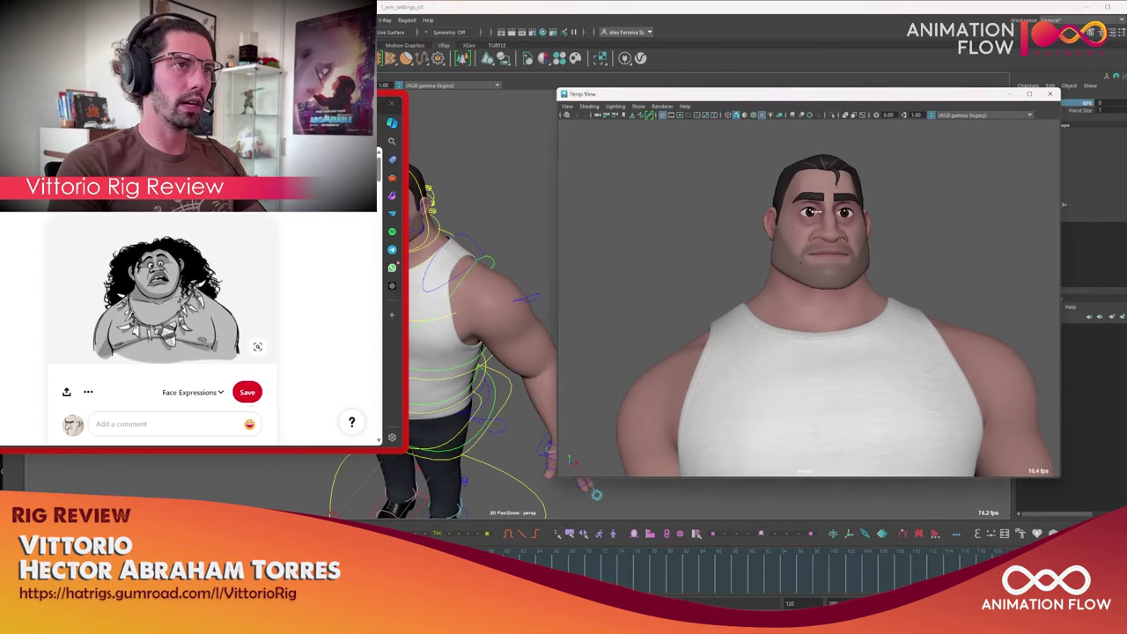
drag(1013, 93, 1087, 69)
Rotate the left shoulder FK control to bring the left arm closer to the body.
alt+drag(634, 370, 581, 318)
click(579, 333)
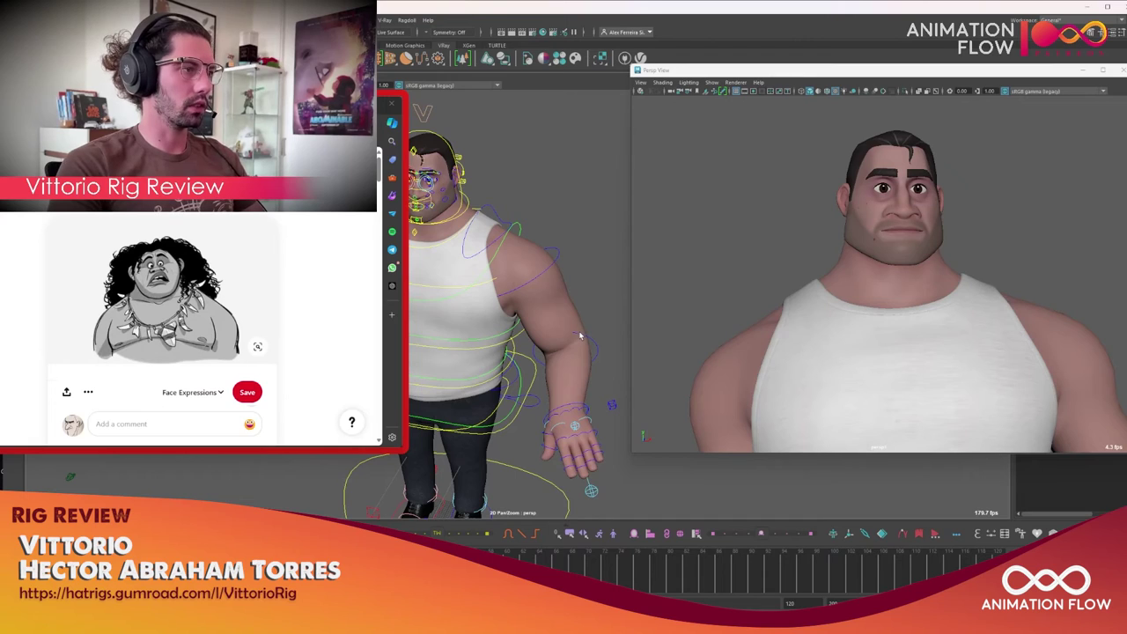
click(1032, 297)
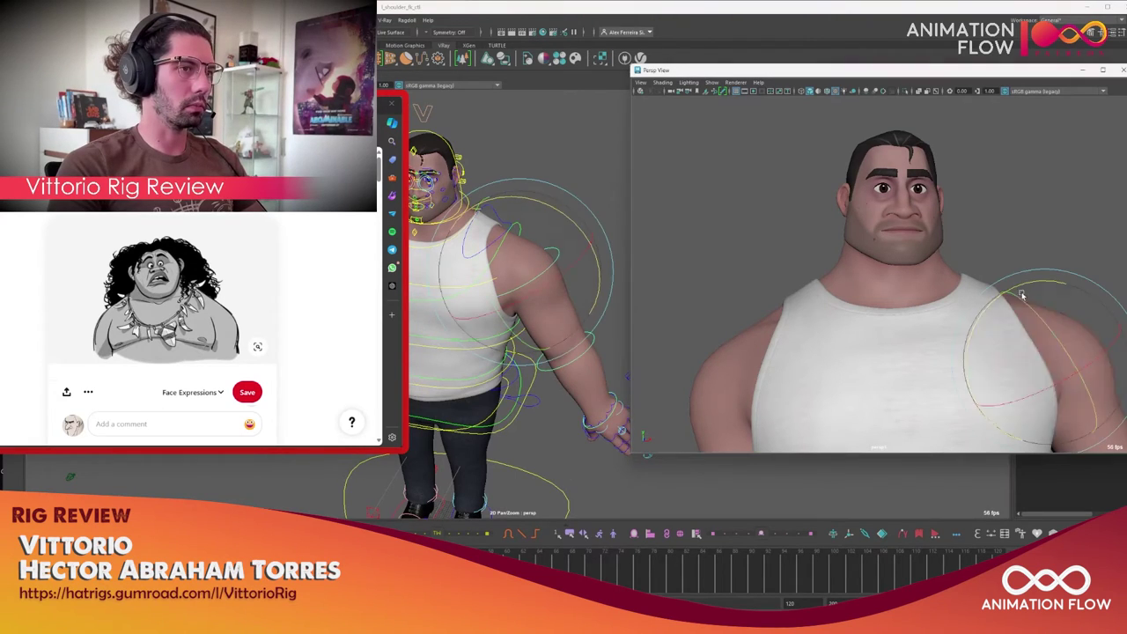
drag(546, 314, 527, 333)
Adjust the lower neck control to pose the neck and head.
click(525, 273)
click(564, 306)
click(524, 335)
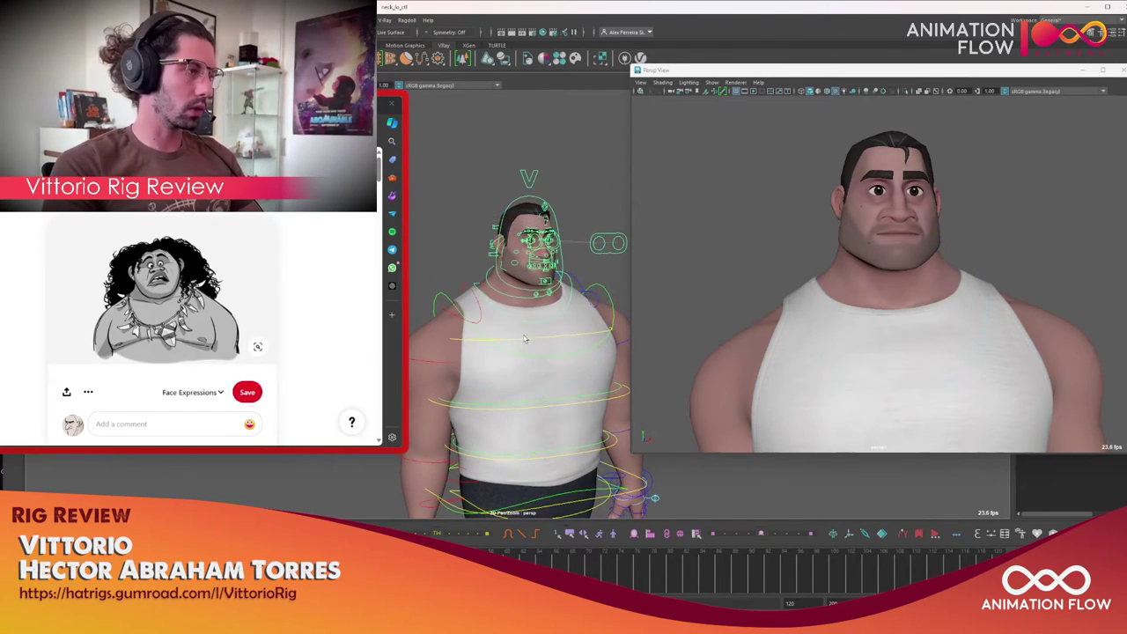
Select both clavicle controls together and adjust their height to refine the shoulders.
click(517, 342)
click(541, 368)
alt+right_drag(541, 368, 465, 331)
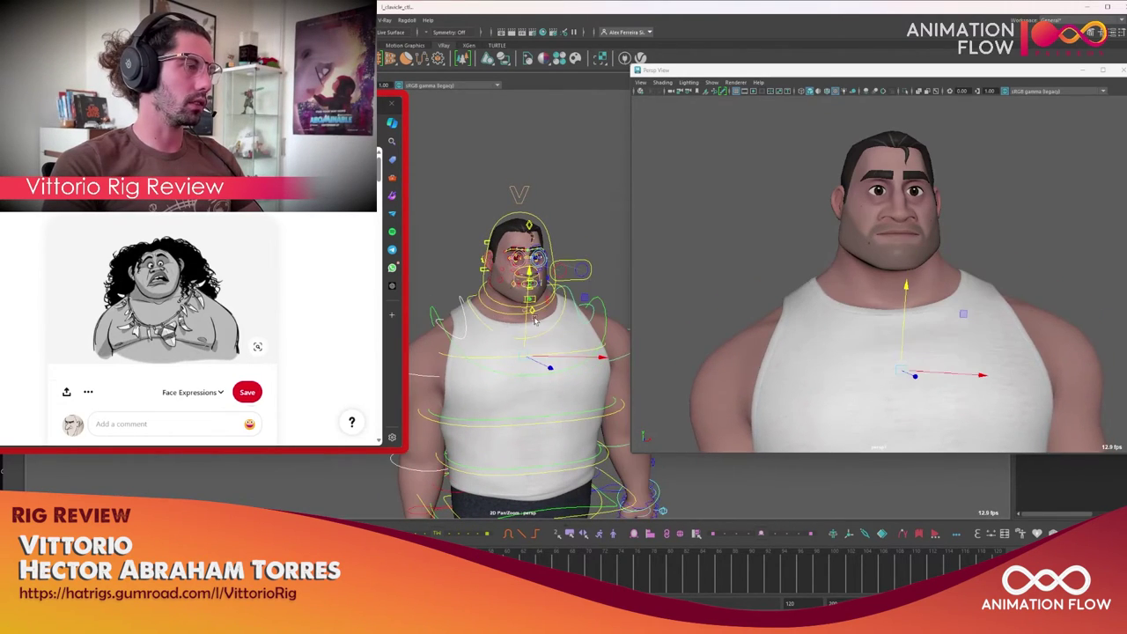
scroll(535, 321, up, 8)
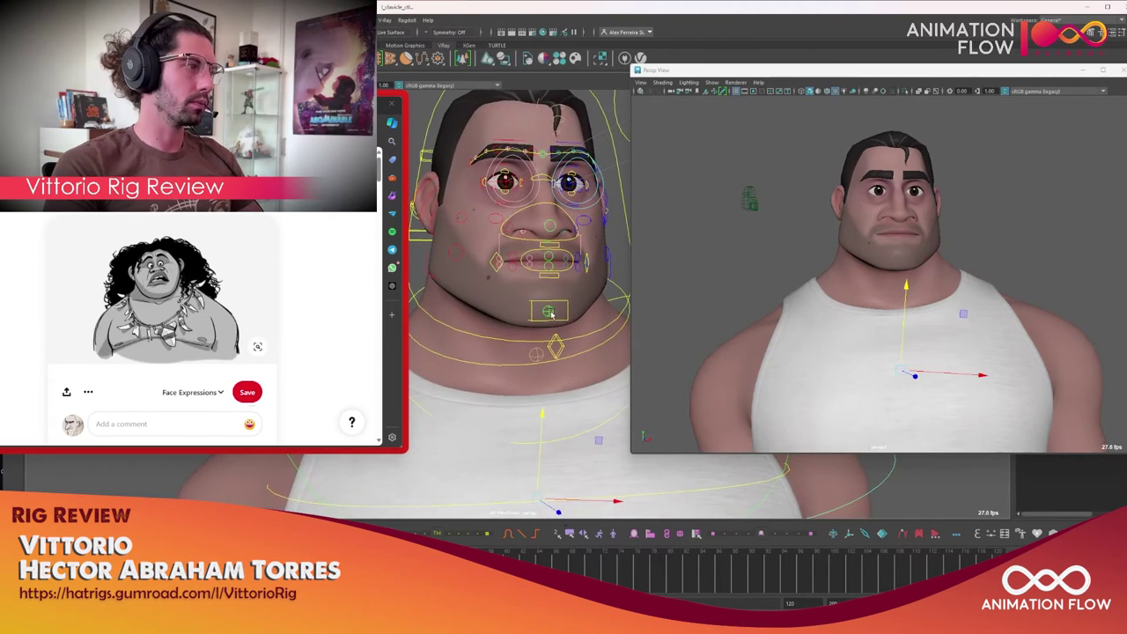
Refine the neck pose by rotating the upper, middle and lower neck controls, checking the result from the side.
scroll(556, 321, up, 2)
scroll(553, 304, down, 3)
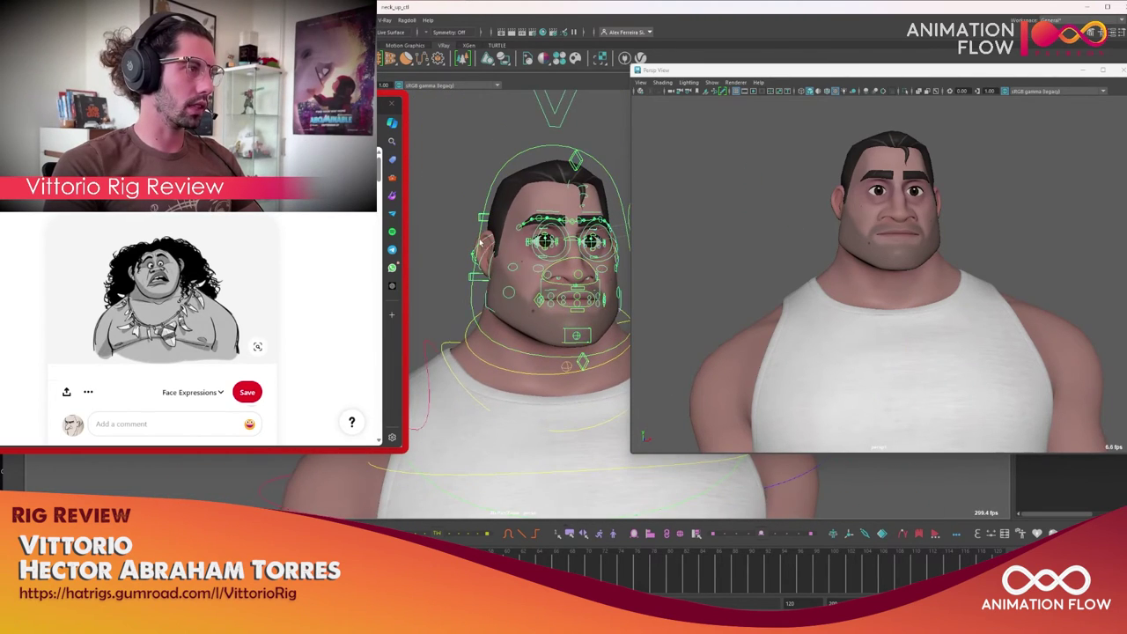
click(875, 222)
drag(874, 222, 885, 269)
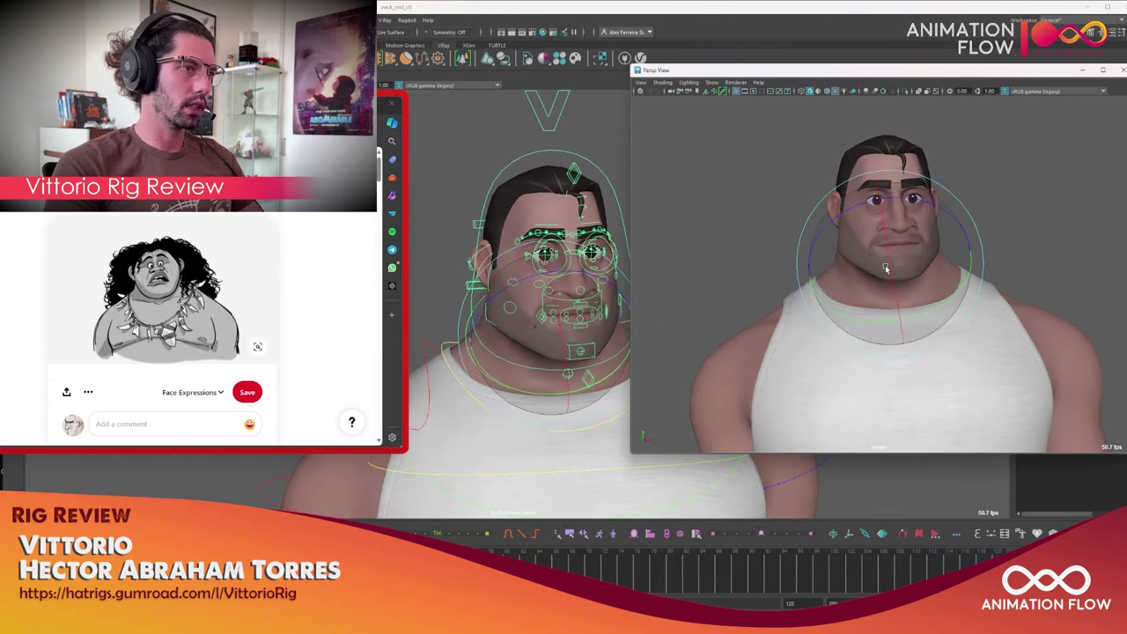
click(481, 405)
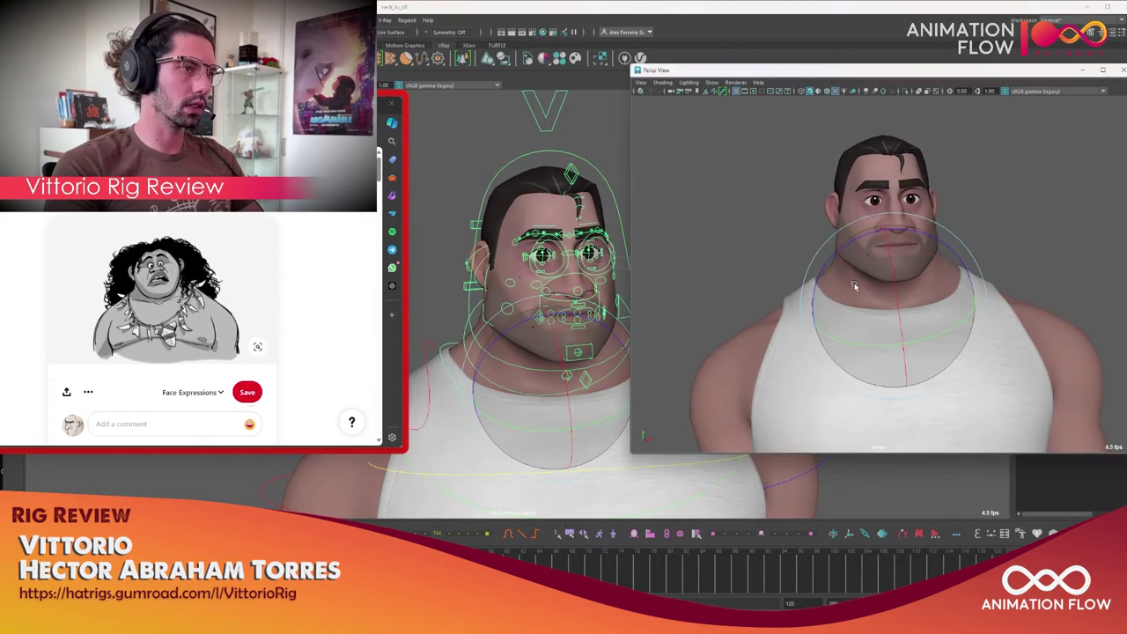
alt+drag(502, 365, 540, 321)
click(540, 322)
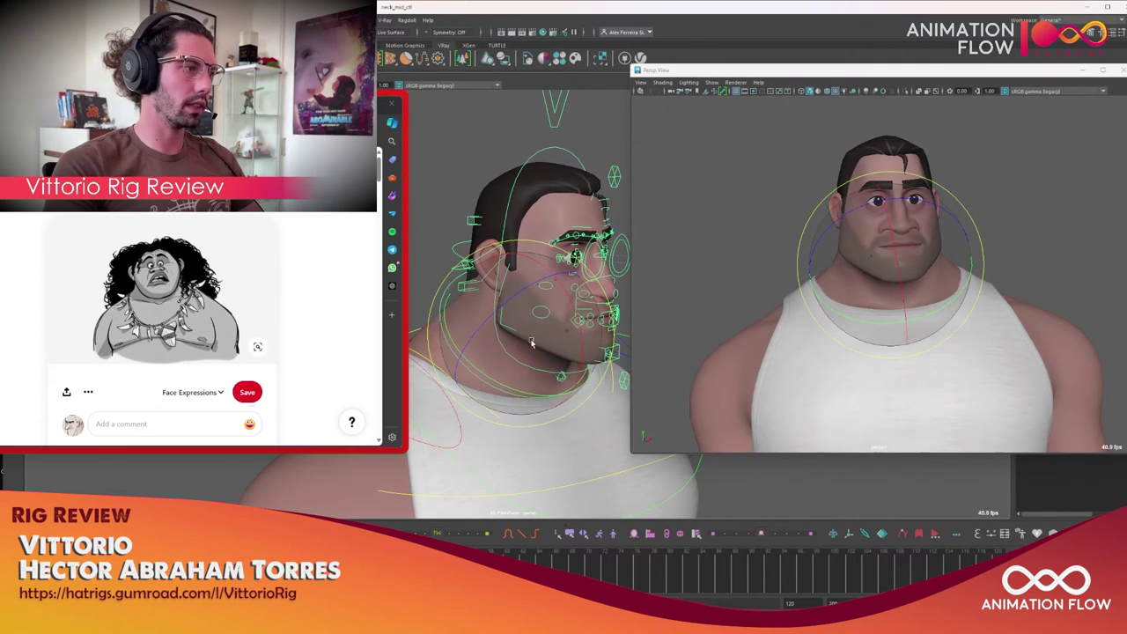
Shift the Persp View window over slightly, rotate the head control to refine the head tilt, and undo the last head rotation.
click(508, 204)
drag(914, 76, 881, 82)
drag(849, 273, 832, 290)
click(454, 252)
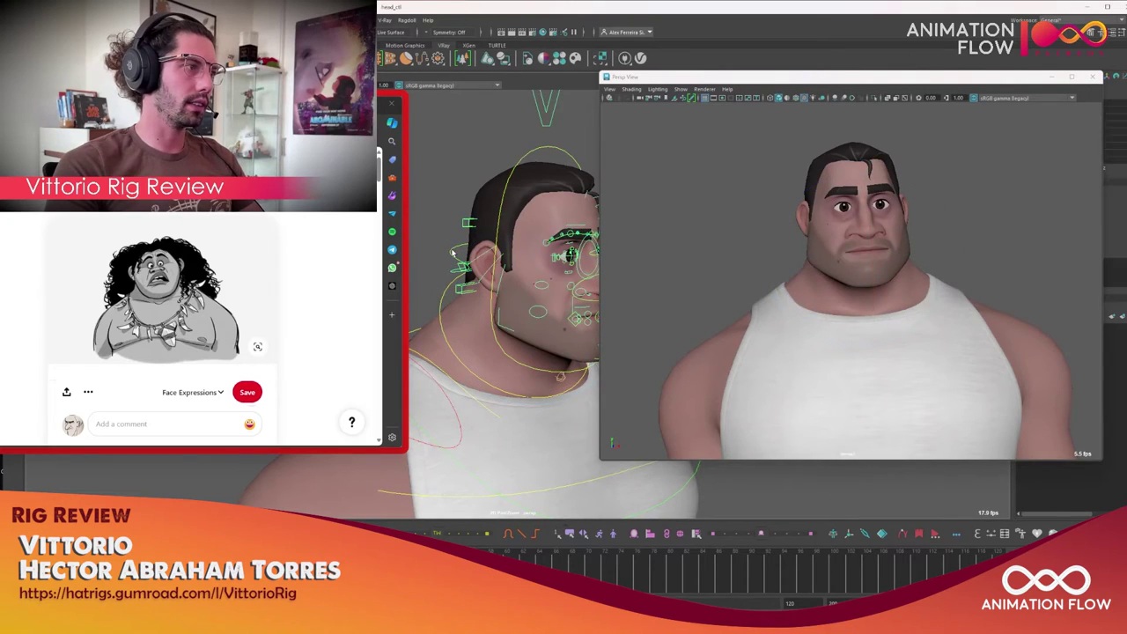
drag(858, 238, 841, 267)
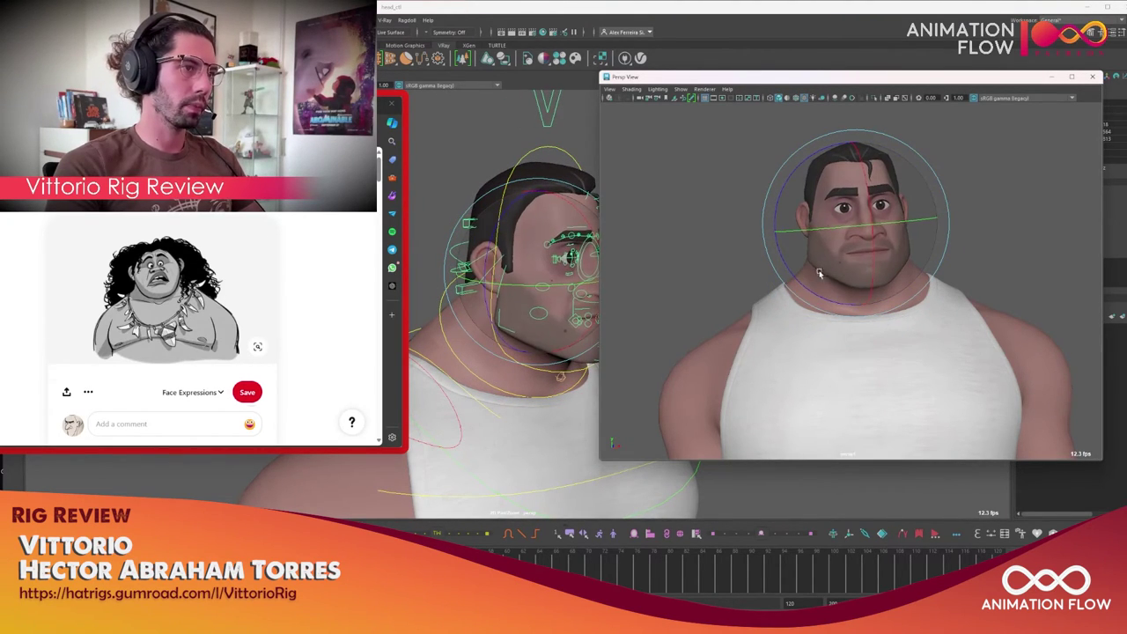
key(ctrl+z)
Rotate the right shoulder FK control to adjust how the right arm sits against the body.
alt+drag(510, 440, 447, 485)
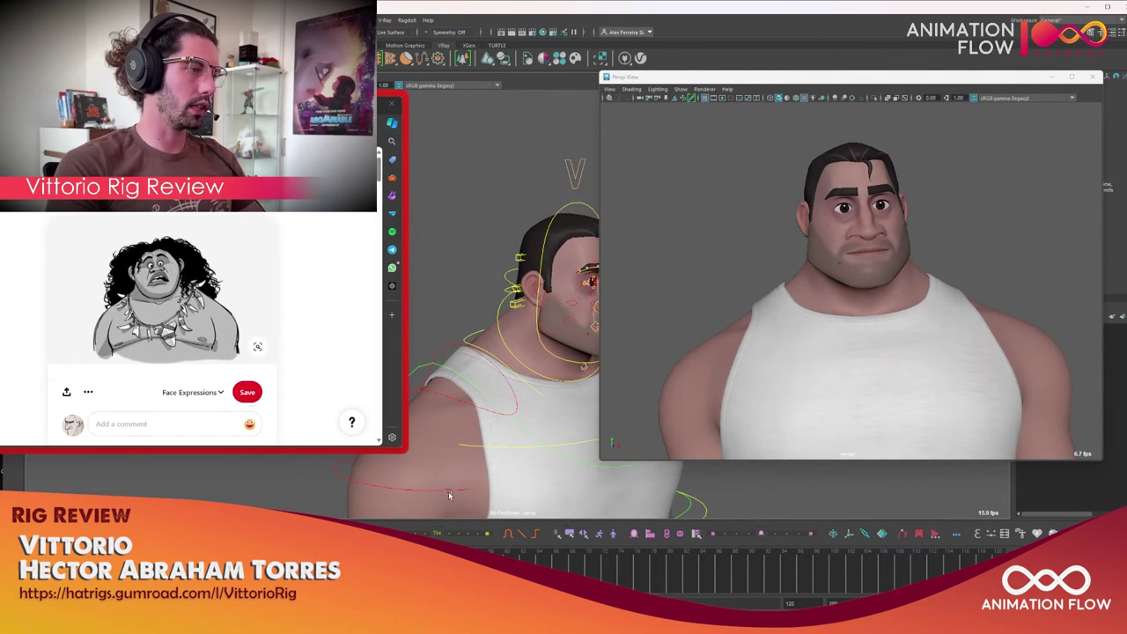
click(447, 491)
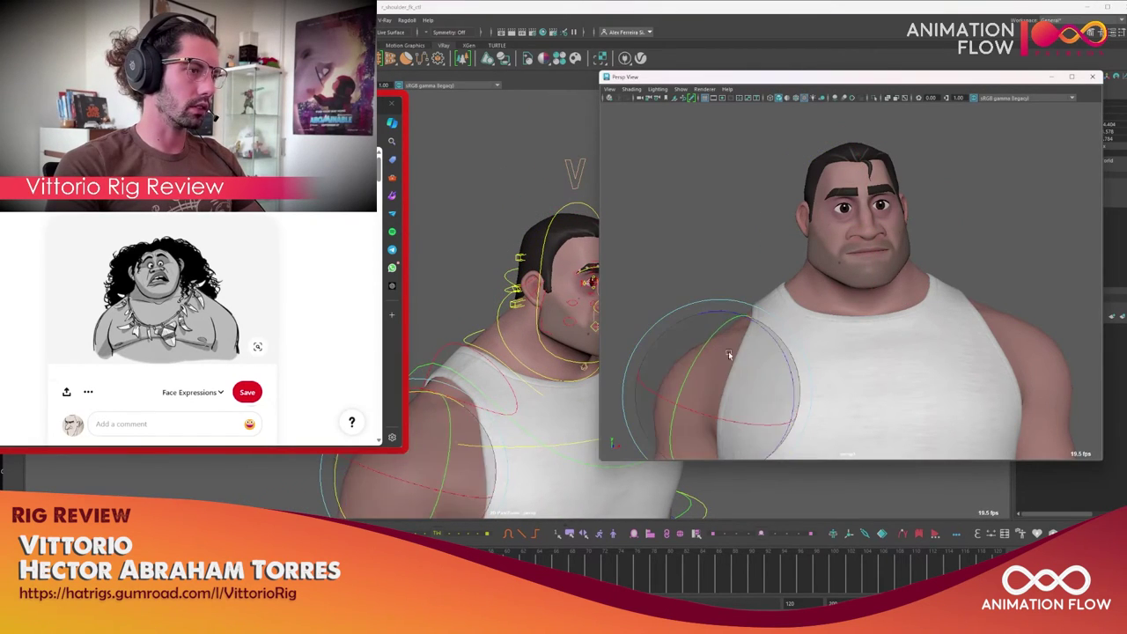
alt+drag(480, 414, 460, 407)
scroll(460, 408, down, 3)
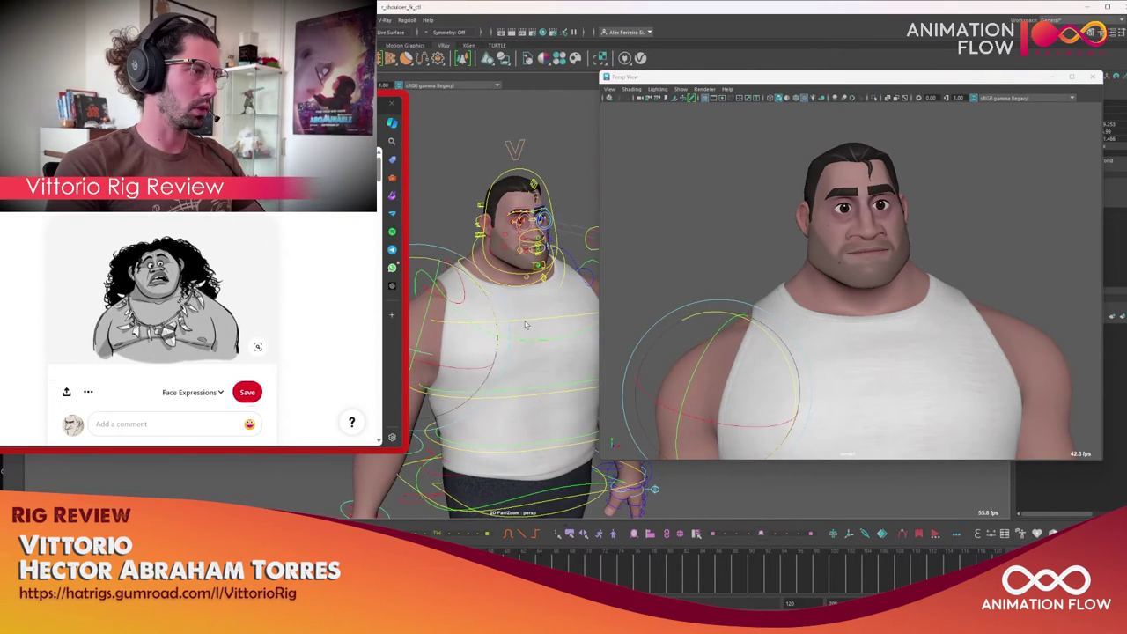
Rotate the upper spine IK control to adjust the chest and shoulders.
click(541, 342)
click(541, 343)
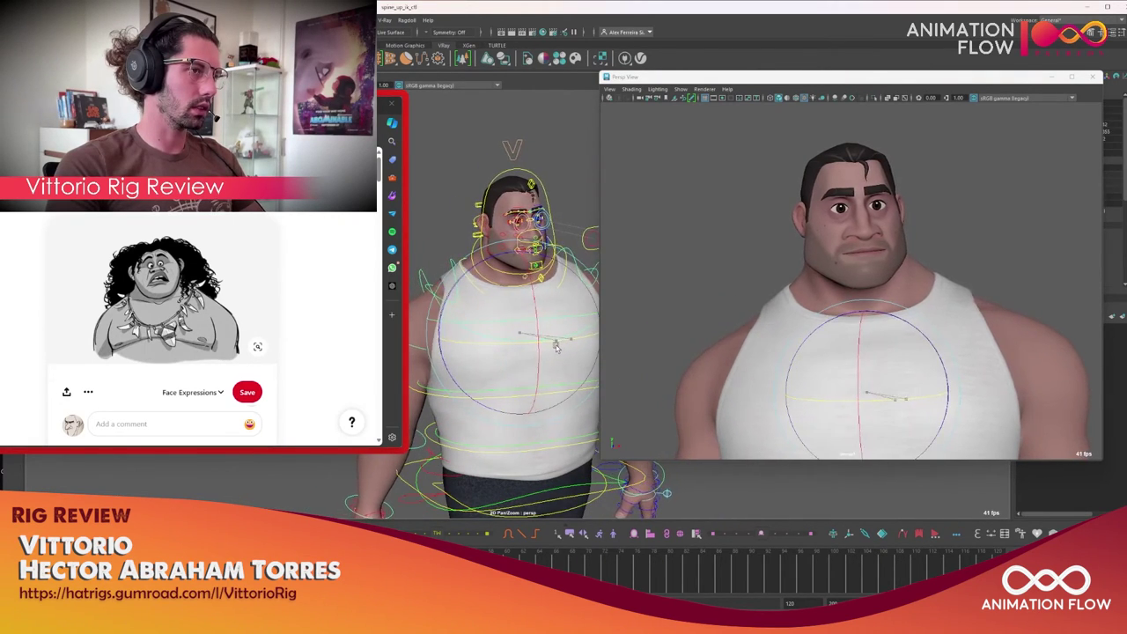
alt+drag(544, 349, 551, 362)
Open the jaw and reposition the character's right mouth corner control.
scroll(551, 362, up, 8)
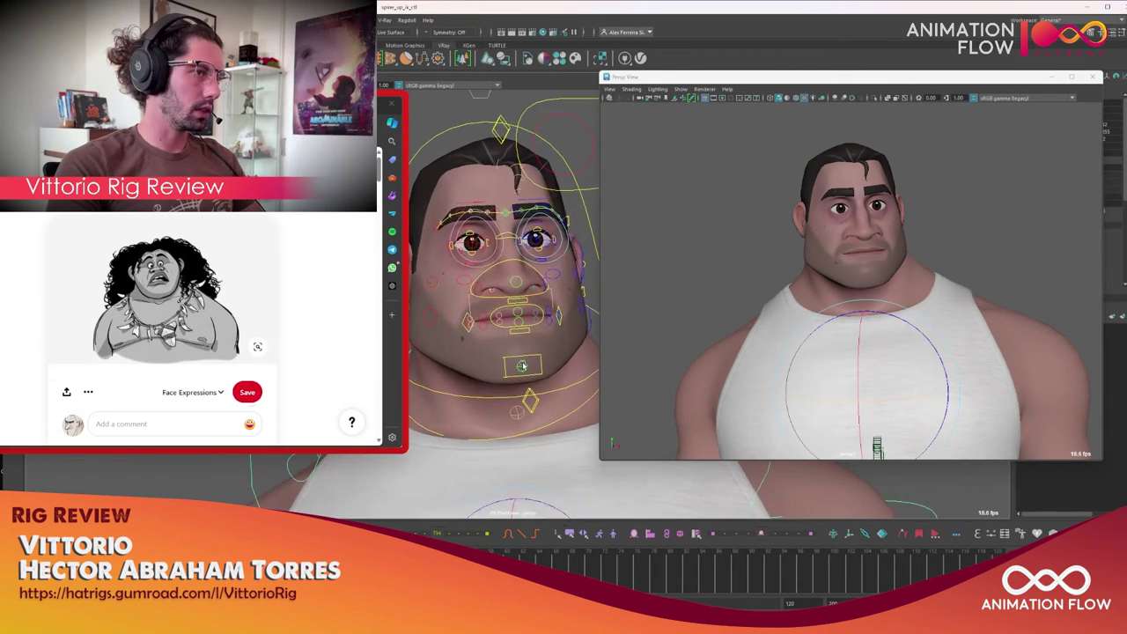
click(542, 354)
middle_drag(493, 290, 497, 298)
alt+drag(497, 298, 499, 318)
click(499, 320)
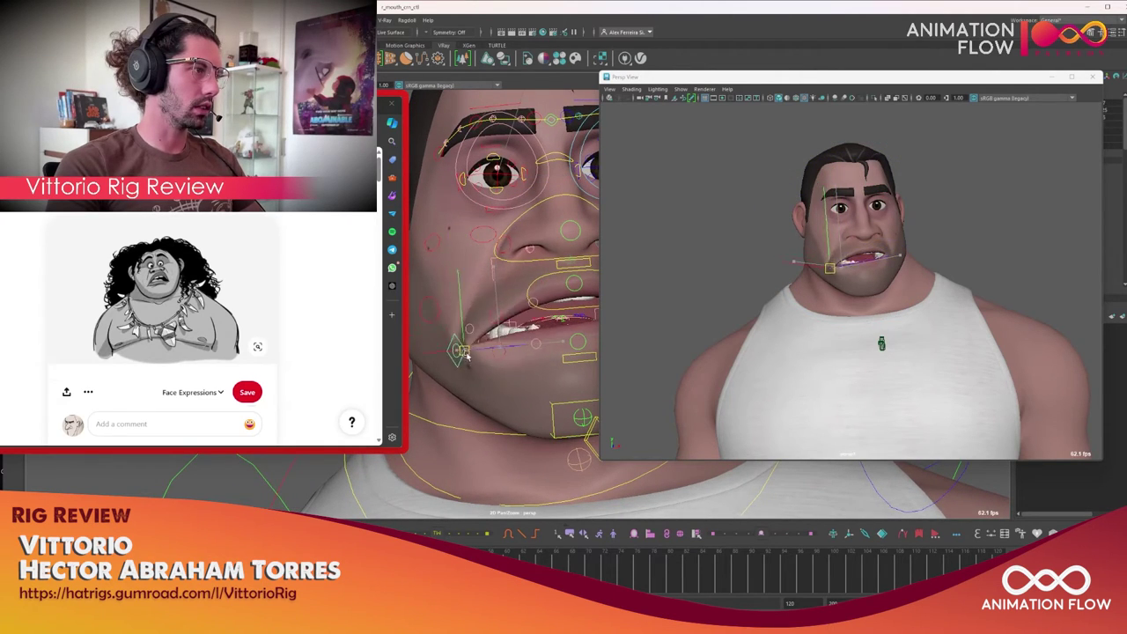
Move the character's left mouth corner control to shape that side of the mouth.
key(w)
alt+drag(518, 321, 501, 370)
click(511, 361)
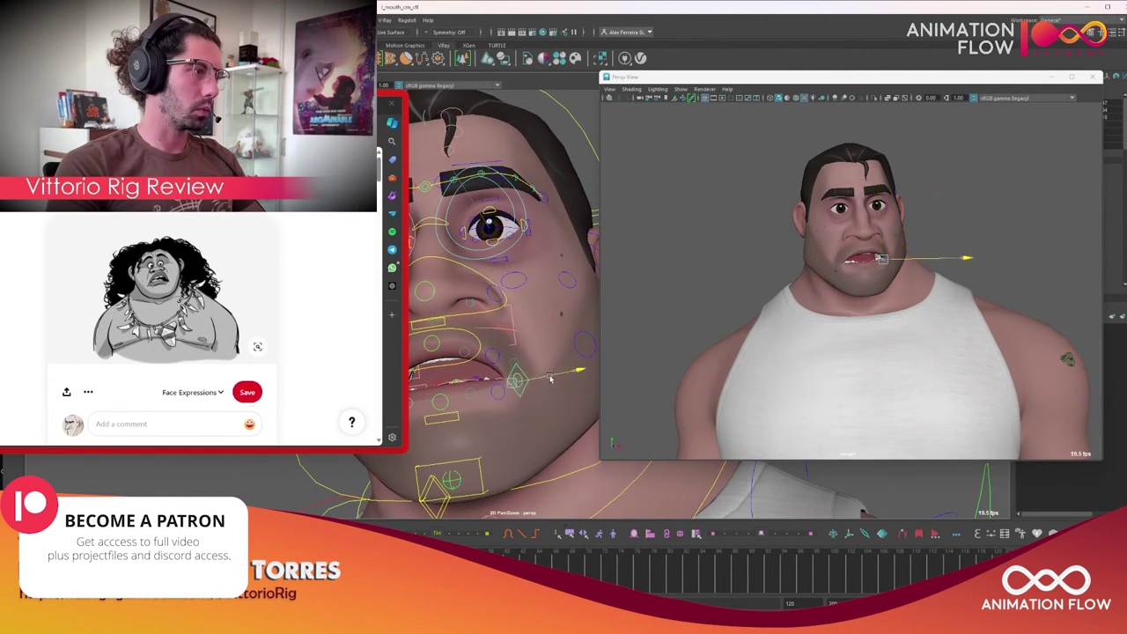
mouse_move(536, 381)
alt+mouse_down()
mouse_move(550, 363)
mouse_move(545, 387)
alt+mouse_up()
Display the main viewport in wireframe, and rotate and move the lower teeth master control inside the mouth.
alt+drag(546, 429, 528, 370)
key(4)
click(771, 308)
drag(879, 247, 878, 236)
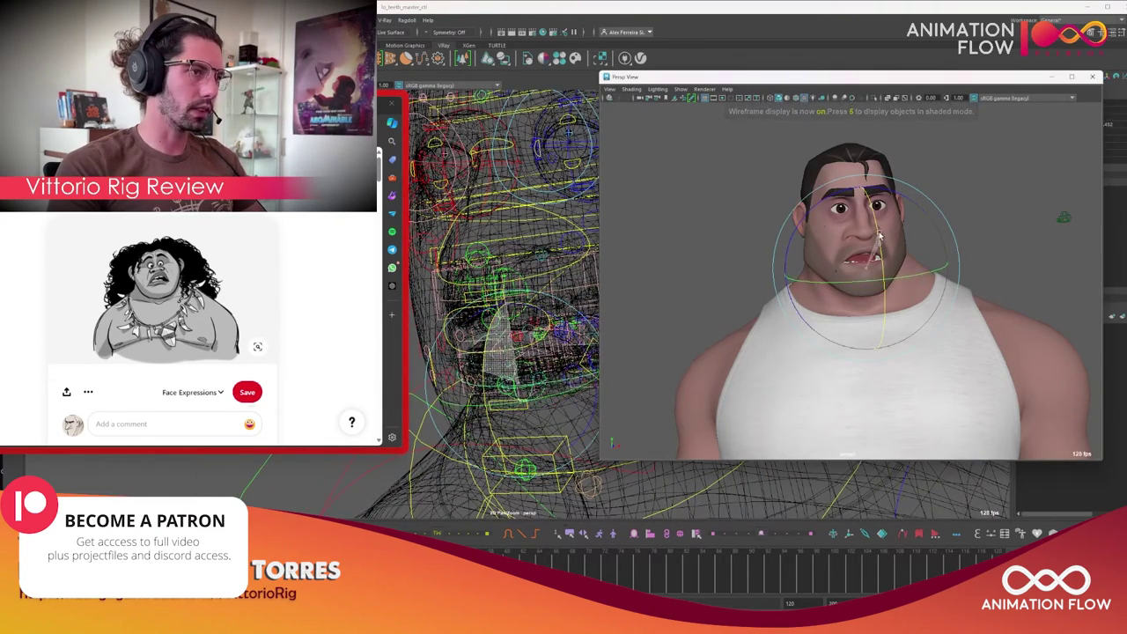
click(863, 244)
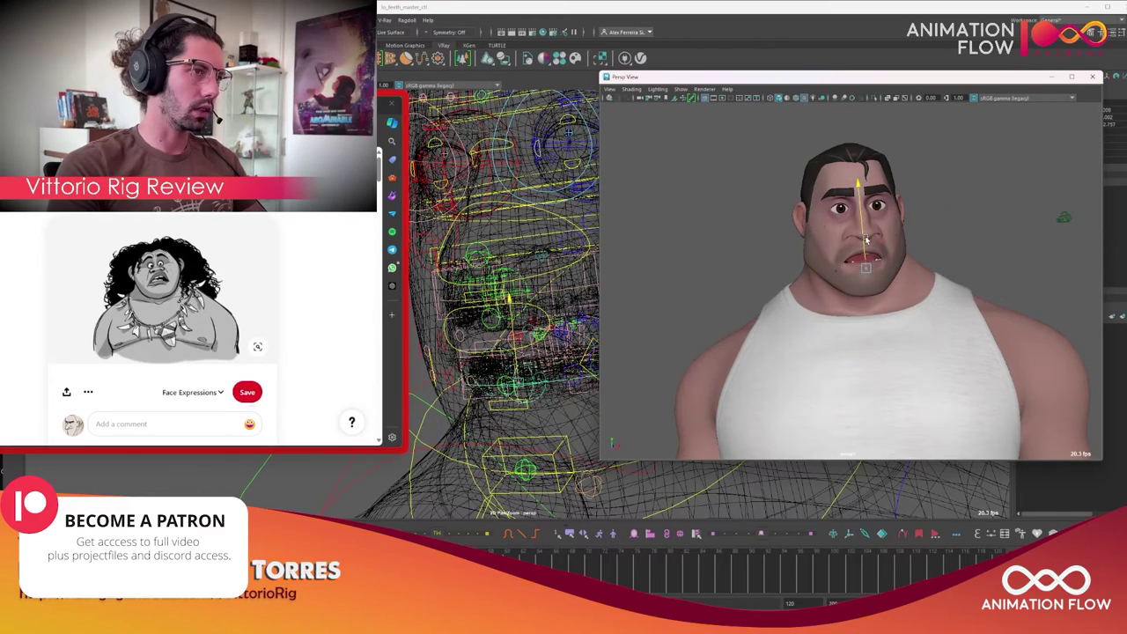
Adjust an individual lower teeth control and reposition the tongue control inside the open mouth.
alt+drag(546, 308, 515, 365)
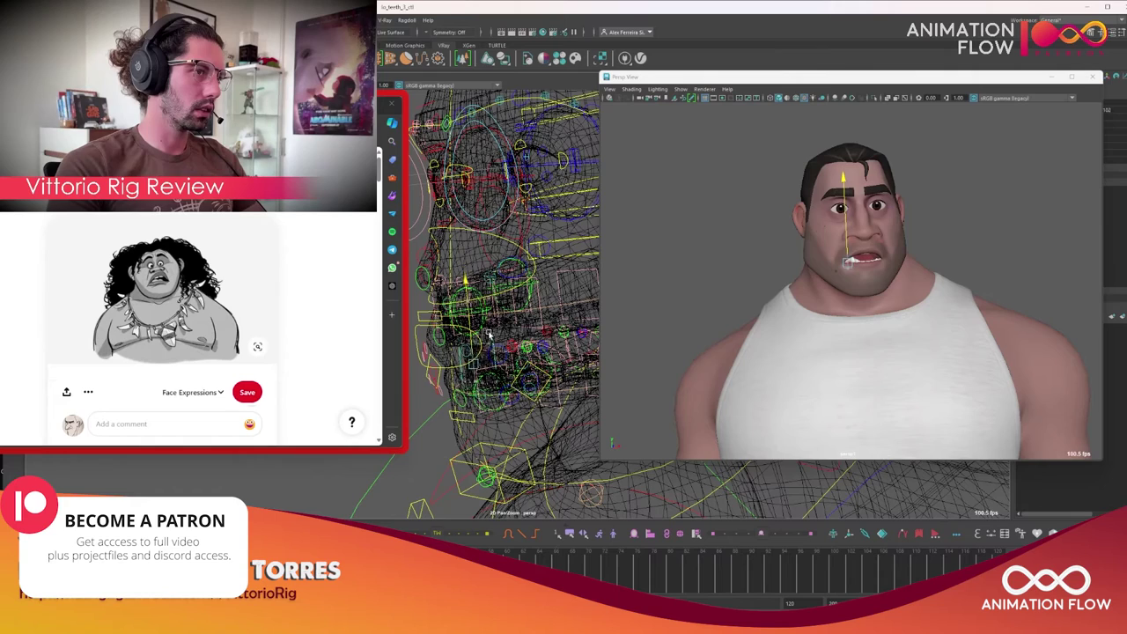
click(493, 347)
alt+drag(493, 347, 471, 367)
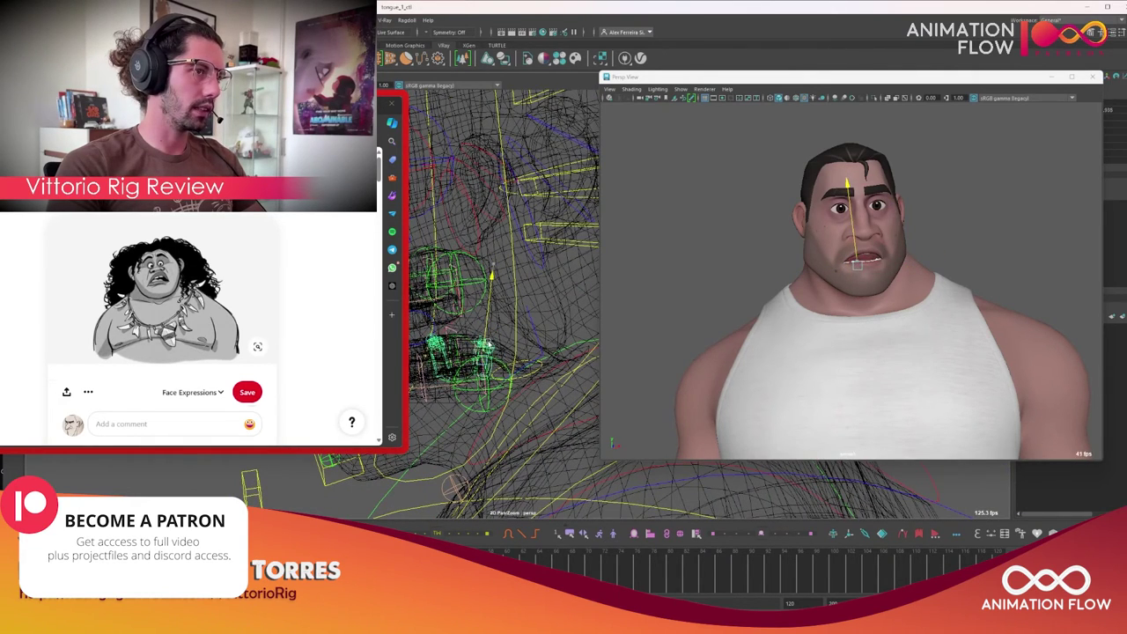
click(902, 231)
click(856, 291)
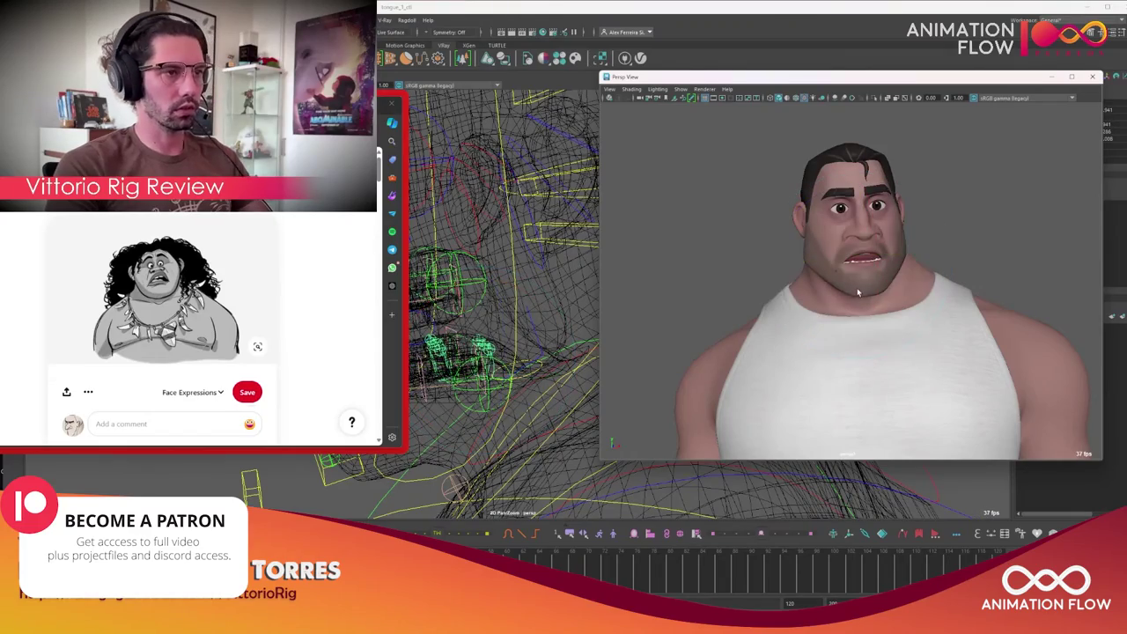
Frame the mouth closely in the Persp View, restore textured shading in the main viewport, and rotate the mouth master control.
drag(916, 304, 1050, 333)
alt+drag(529, 352, 552, 335)
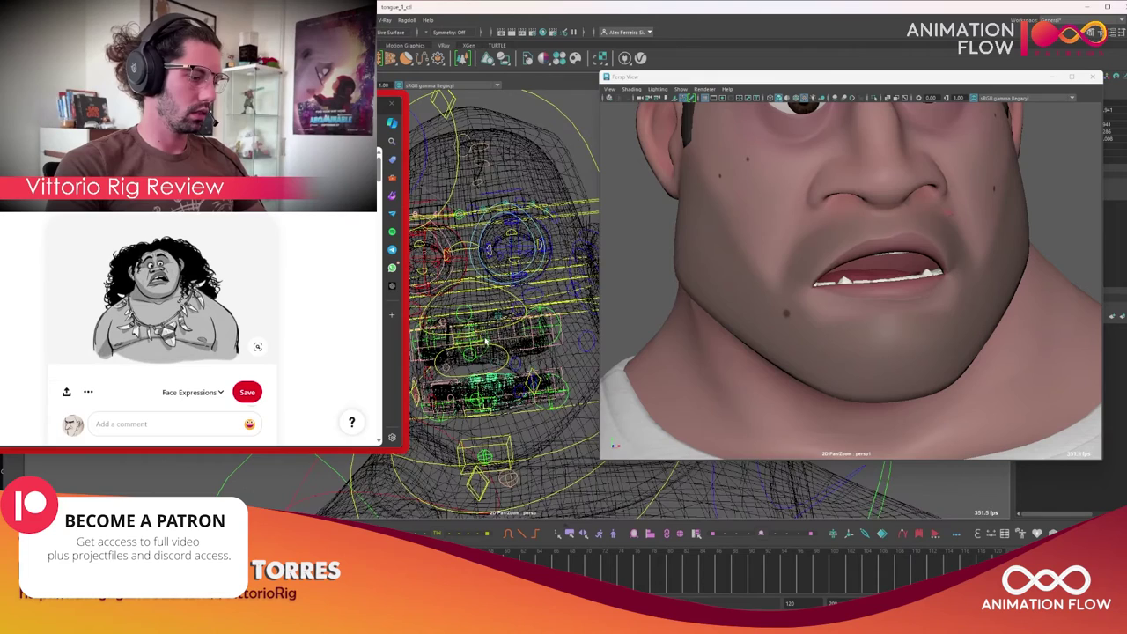
key(6)
scroll(519, 344, down, 2)
click(498, 351)
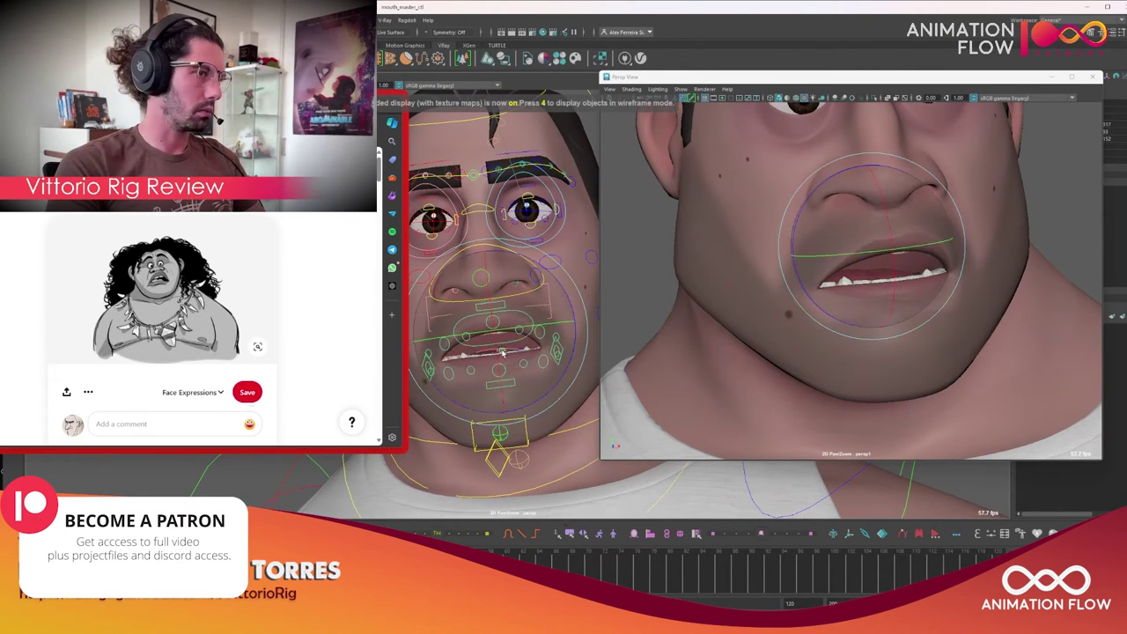
drag(502, 357, 519, 330)
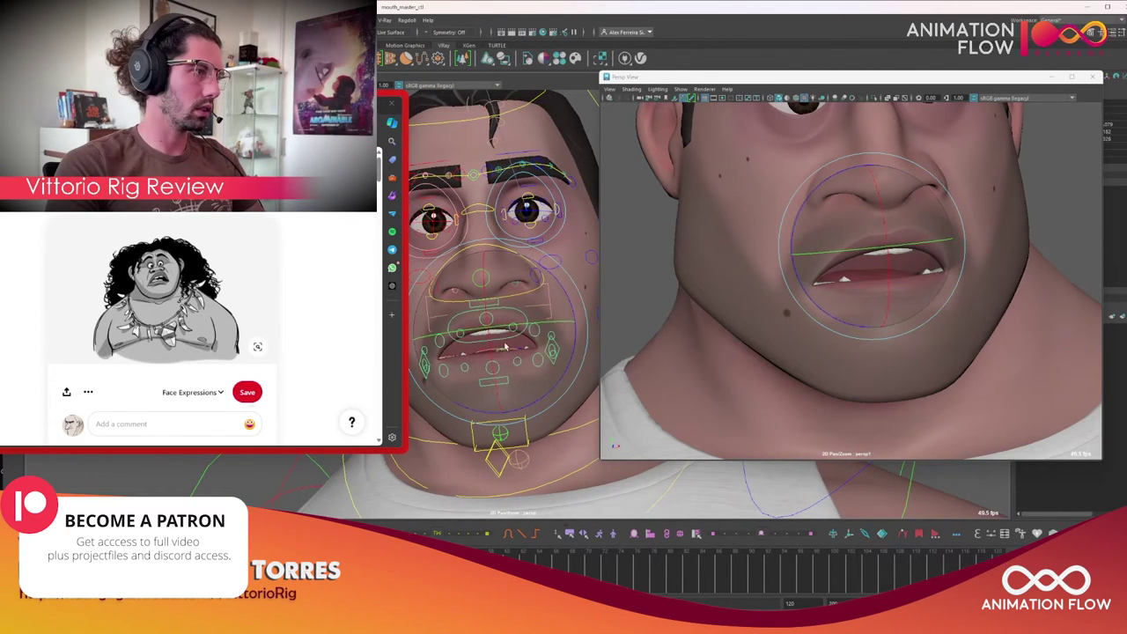
Raise the left outer upper lip control, and adjust the upper teeth control on the same side.
click(524, 321)
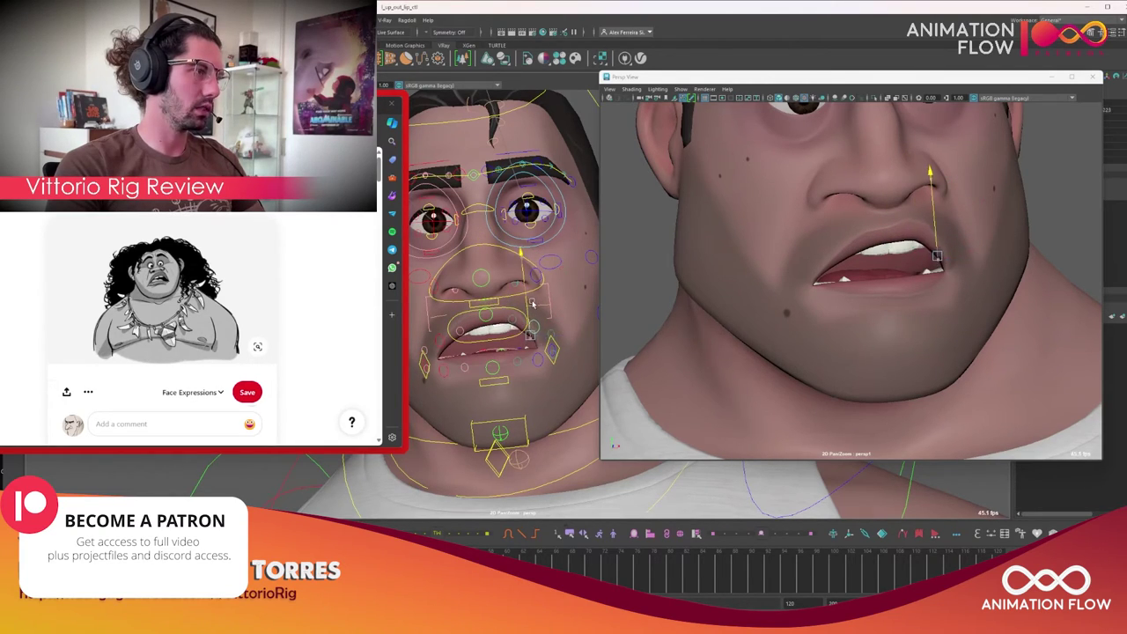
mouse_move(560, 349)
alt+mouse_down()
mouse_move(513, 381)
mouse_move(555, 368)
mouse_move(537, 336)
mouse_move(553, 329)
alt+mouse_up()
click(553, 329)
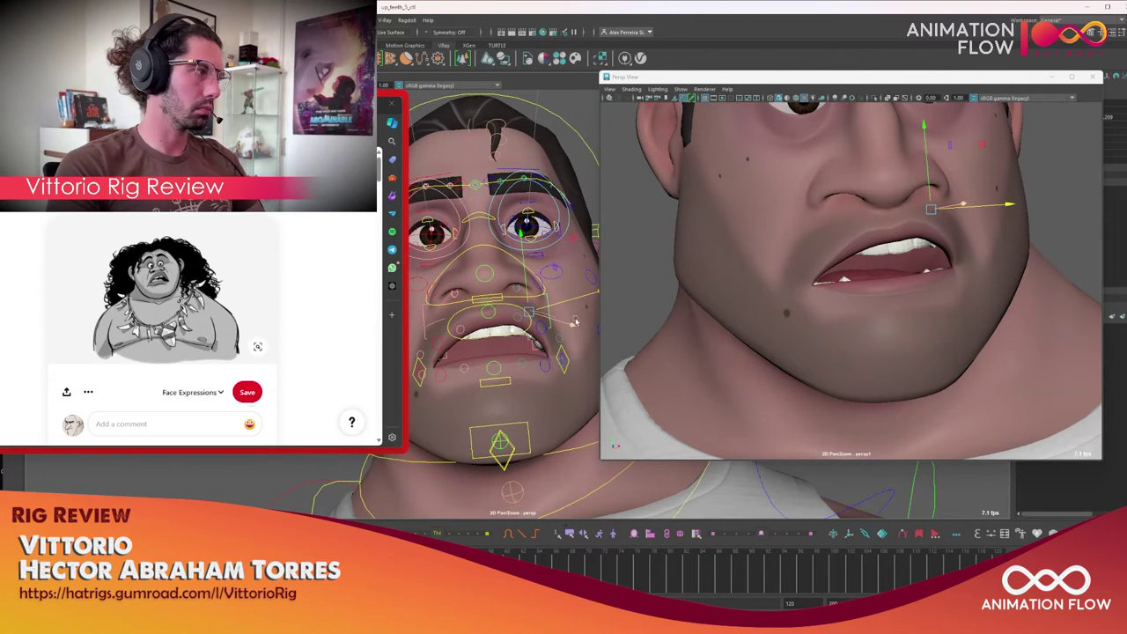
click(982, 254)
click(933, 208)
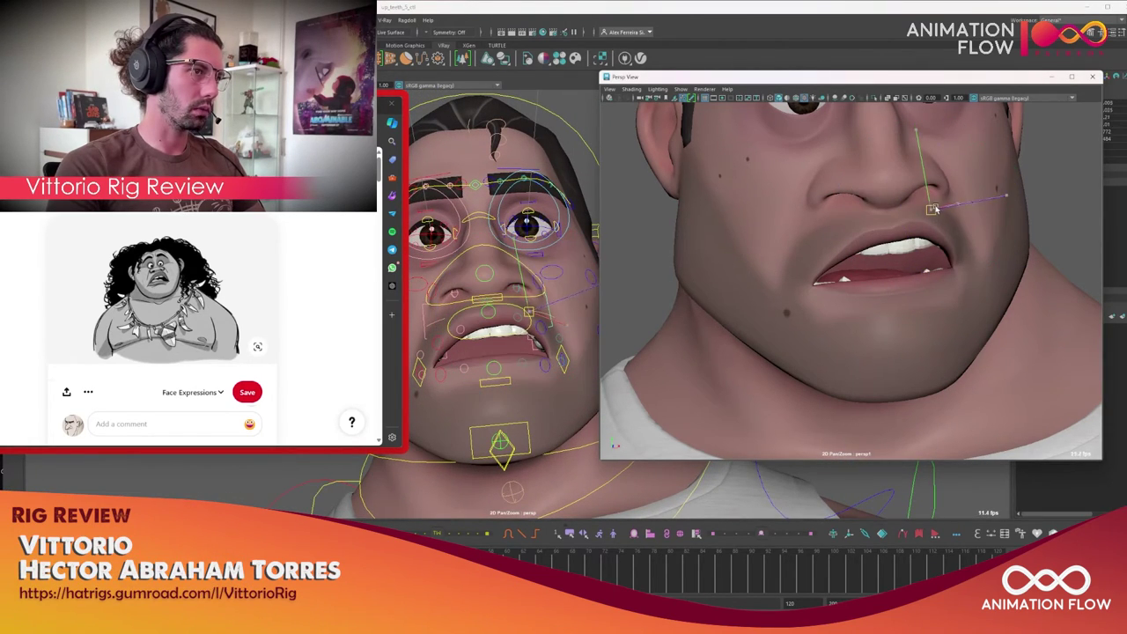
Refine the right mouth corner control and reposition the central lower lip control.
alt+drag(490, 342, 470, 350)
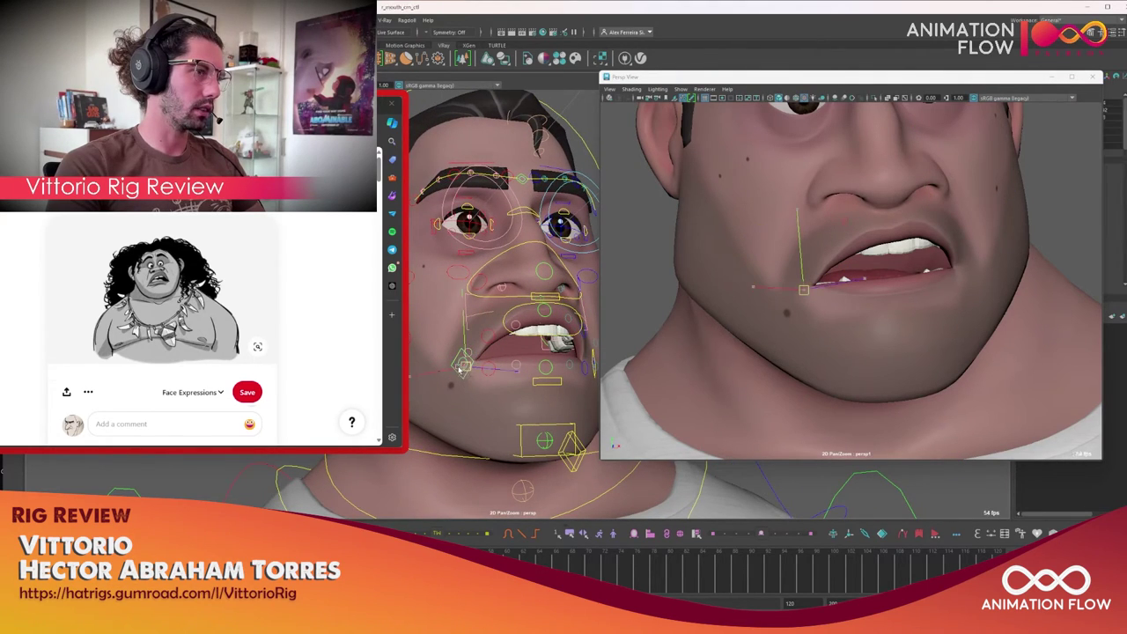
click(615, 333)
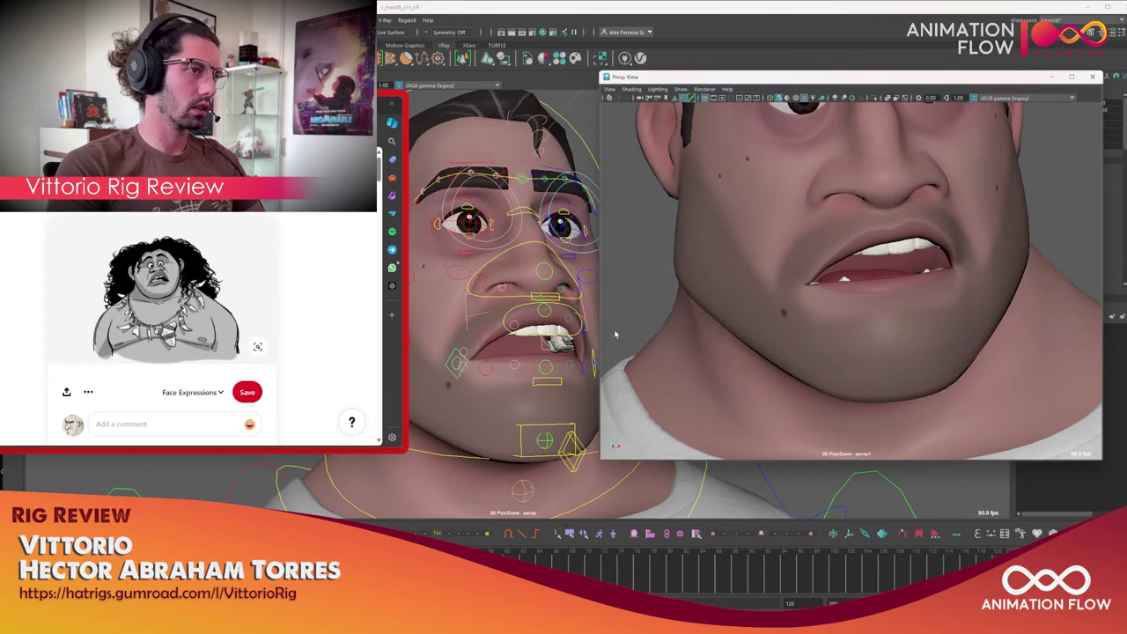
click(545, 363)
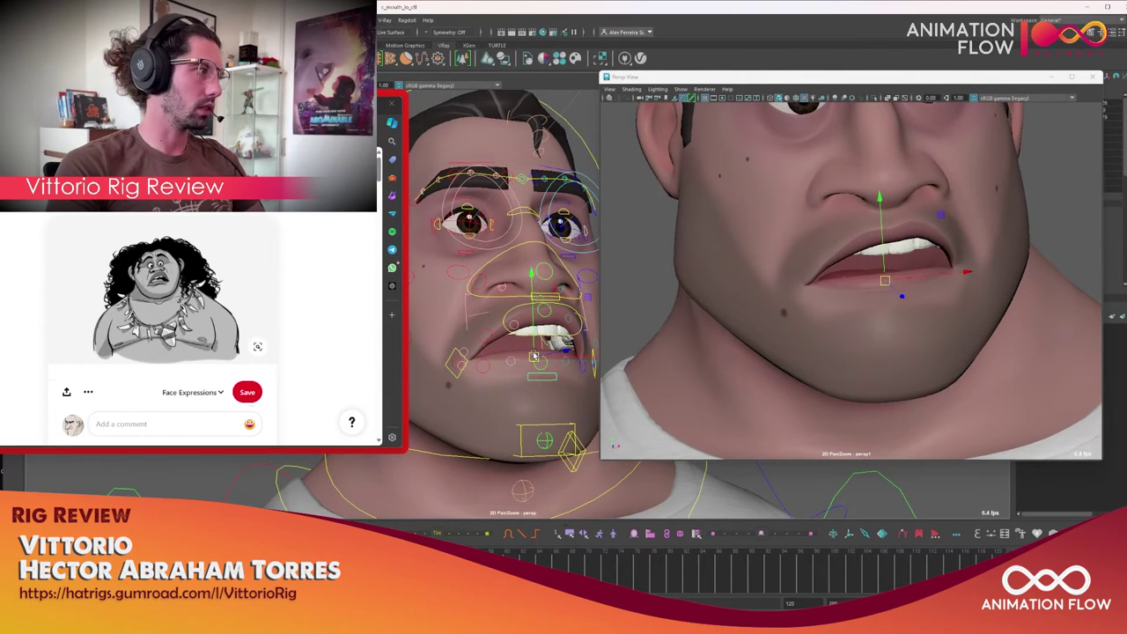
Adjust the chin and lower lip controls from a side view, moving the chin along its depth axis.
alt+drag(532, 399, 432, 247)
click(525, 423)
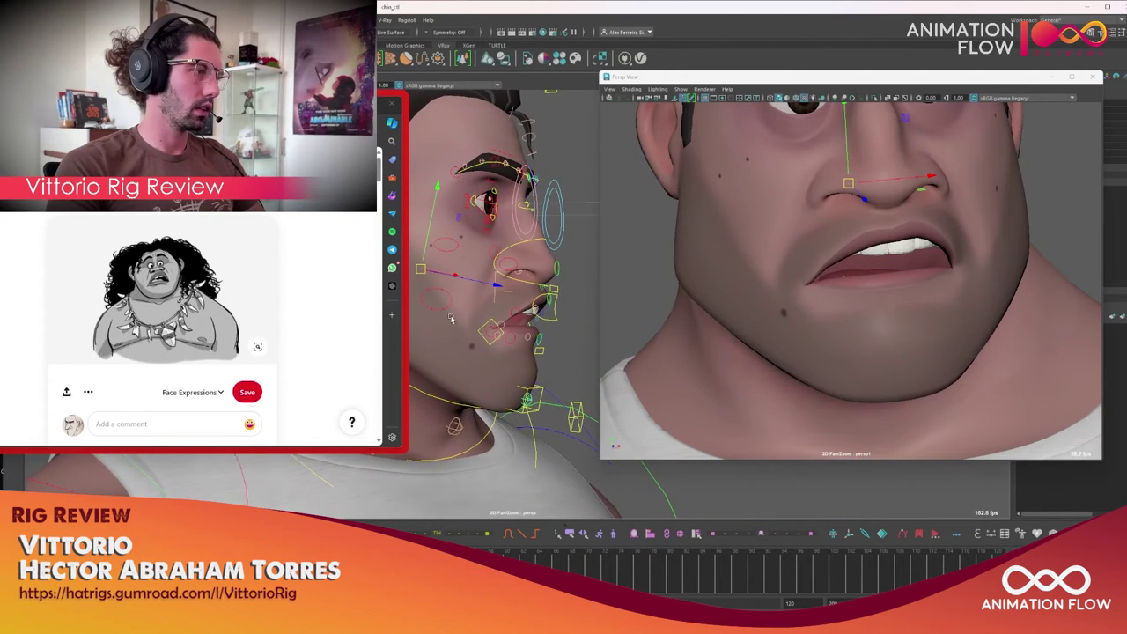
click(543, 356)
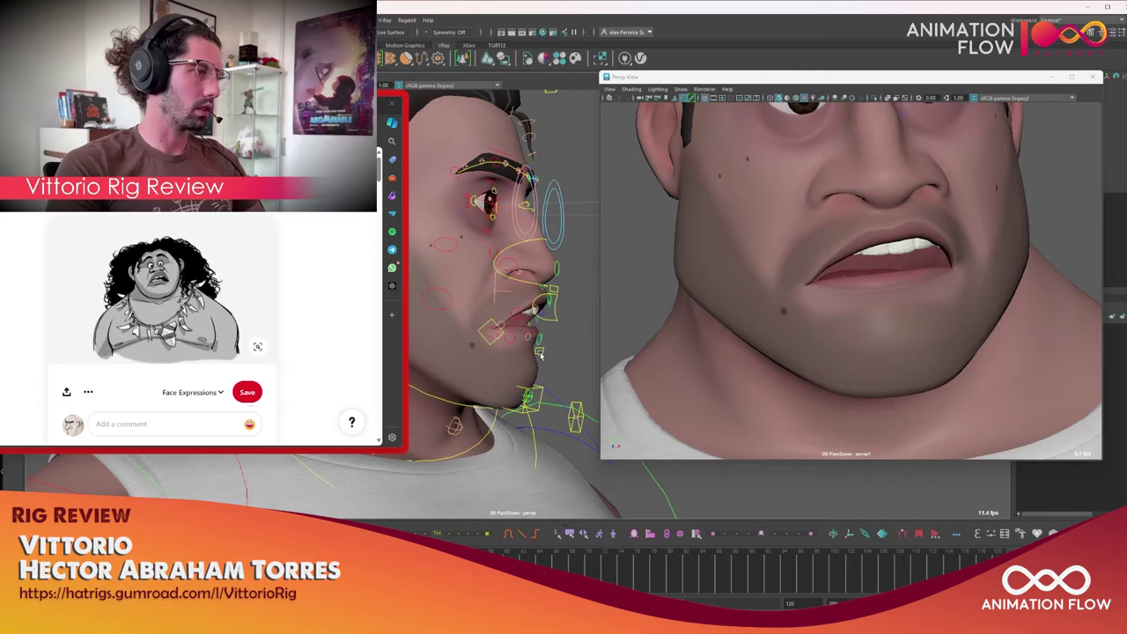
click(538, 333)
drag(568, 344, 564, 335)
click(531, 399)
drag(457, 276, 481, 280)
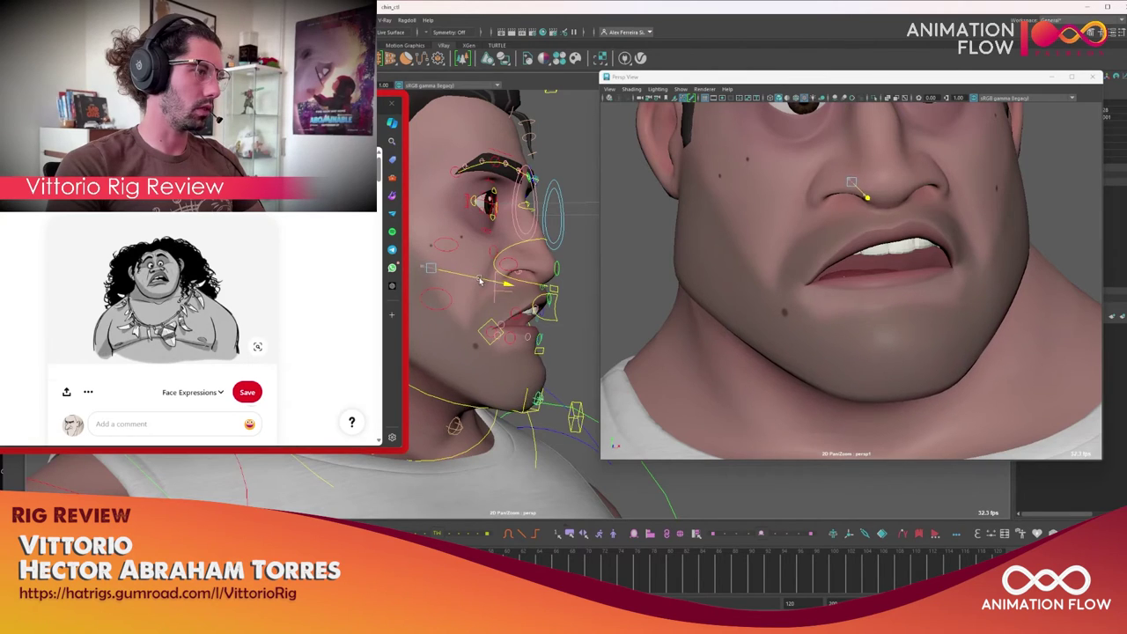
Push the right and left jawline controls inward to reshape the jaw contour.
key(e)
drag(497, 322, 483, 331)
click(484, 330)
drag(702, 277, 717, 289)
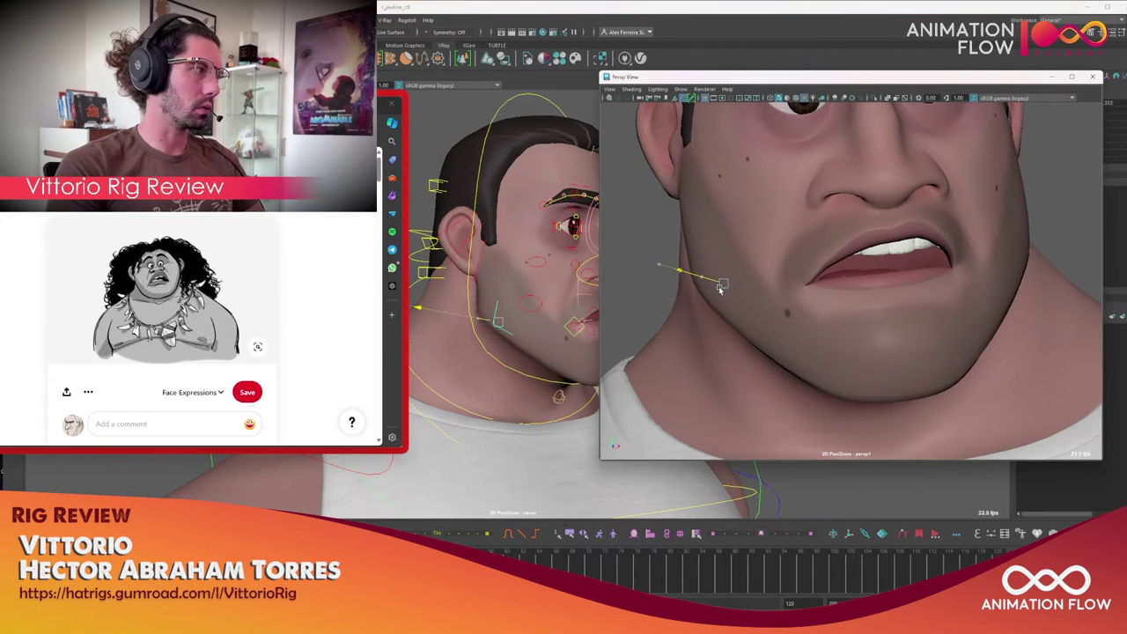
alt+drag(532, 358, 425, 358)
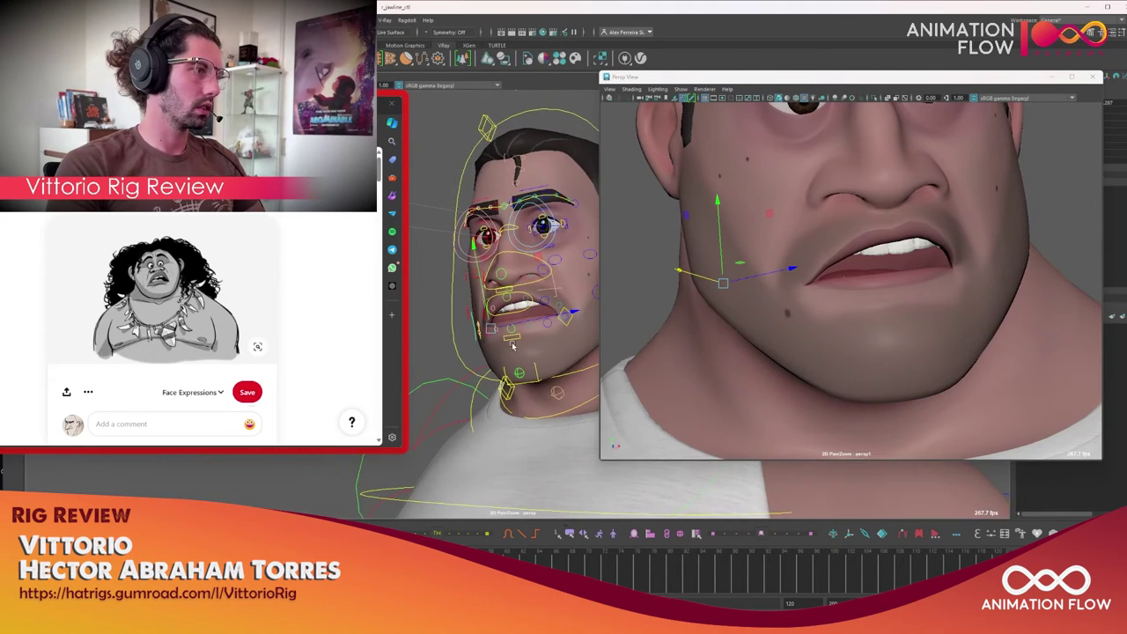
alt+drag(506, 344, 502, 343)
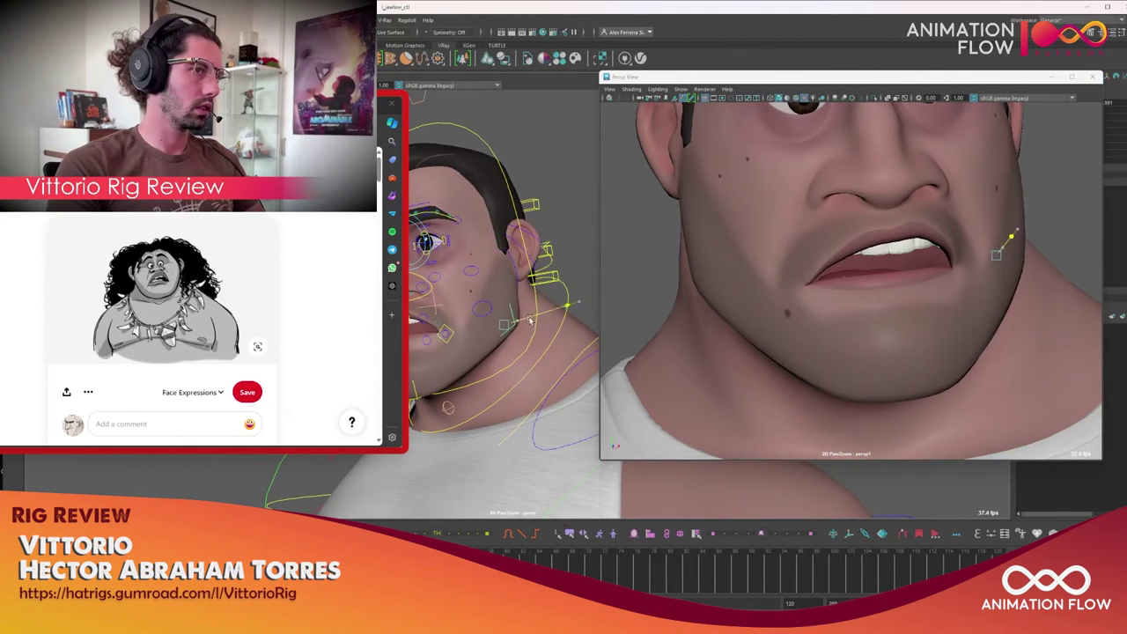
Widen the Persp View framing to the whole face, and adjust the nose base and left nostril controls.
alt+right_drag(938, 316, 807, 302)
alt+drag(808, 302, 793, 357)
alt+drag(464, 393, 537, 384)
drag(886, 303, 888, 250)
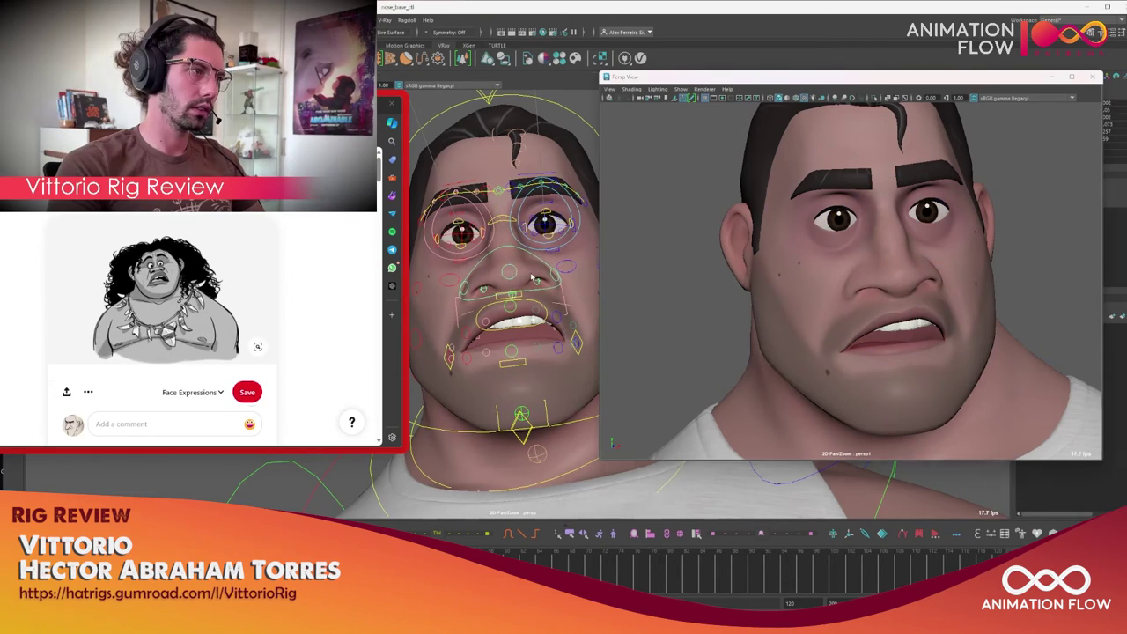
click(552, 280)
click(939, 254)
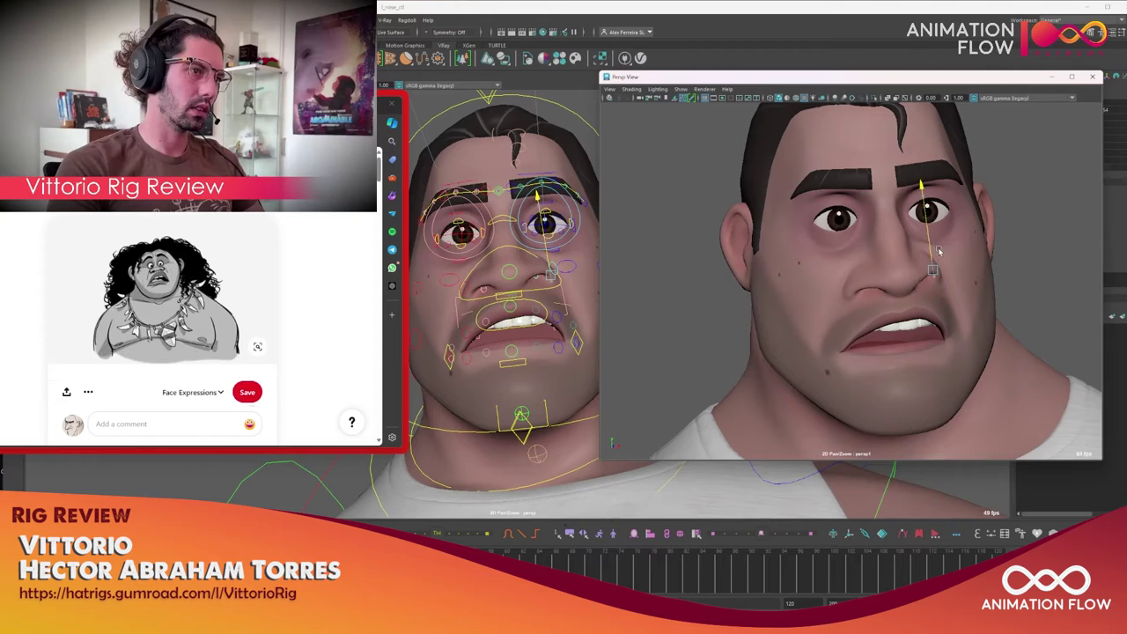
Finish adjusting the left nostril control, and move the upper teeth master control, using wireframe display to reach it.
drag(938, 252, 938, 255)
click(518, 297)
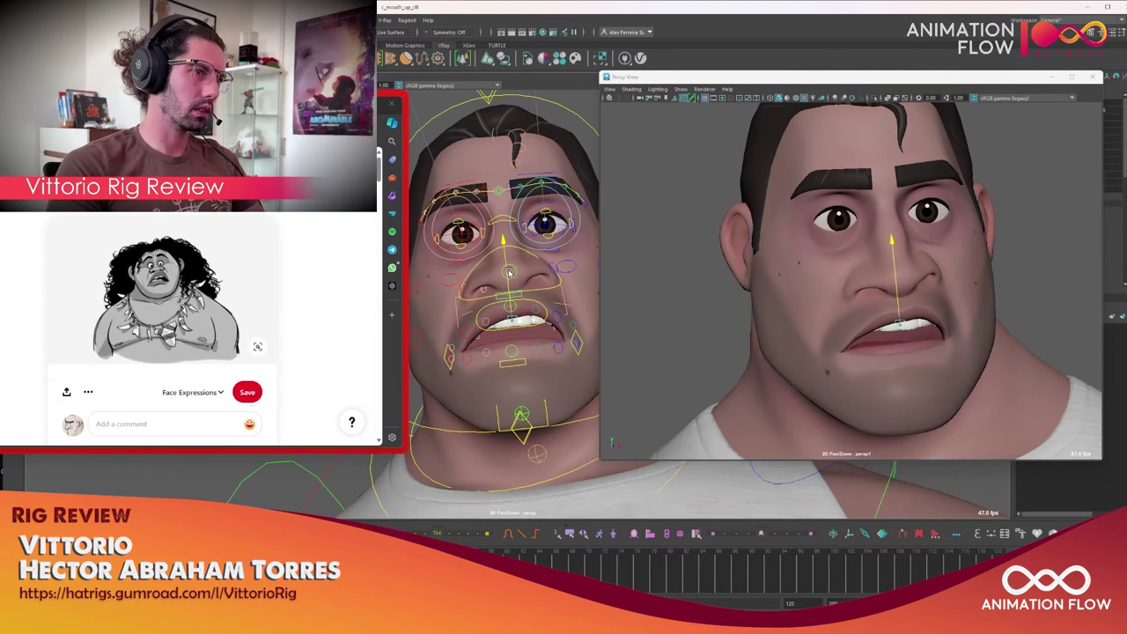
scroll(513, 324, up, 6)
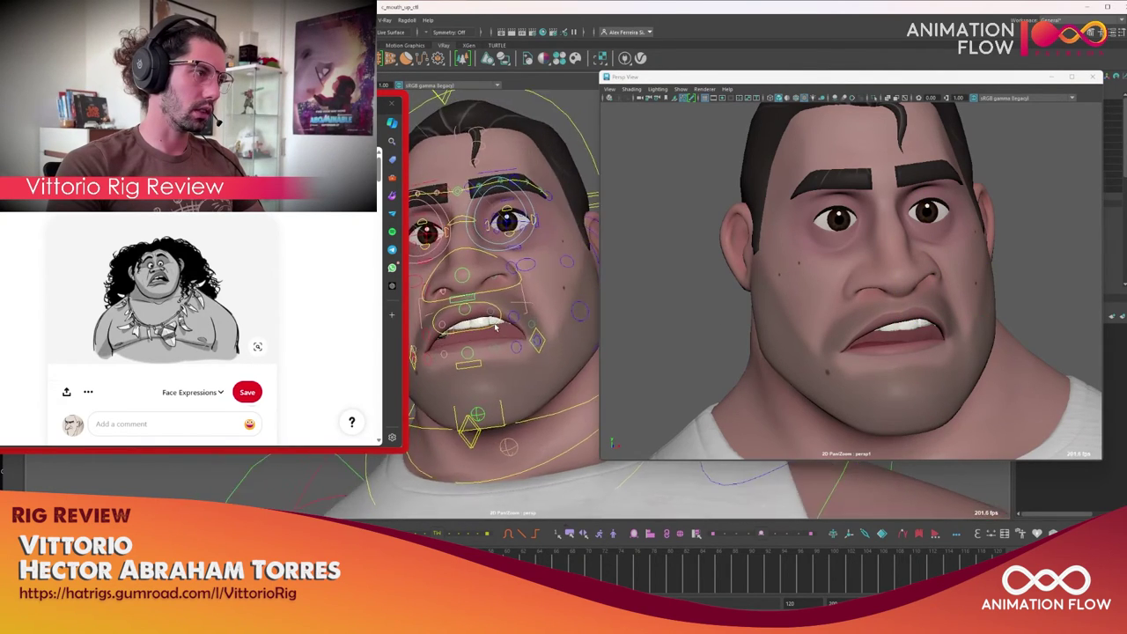
key(4)
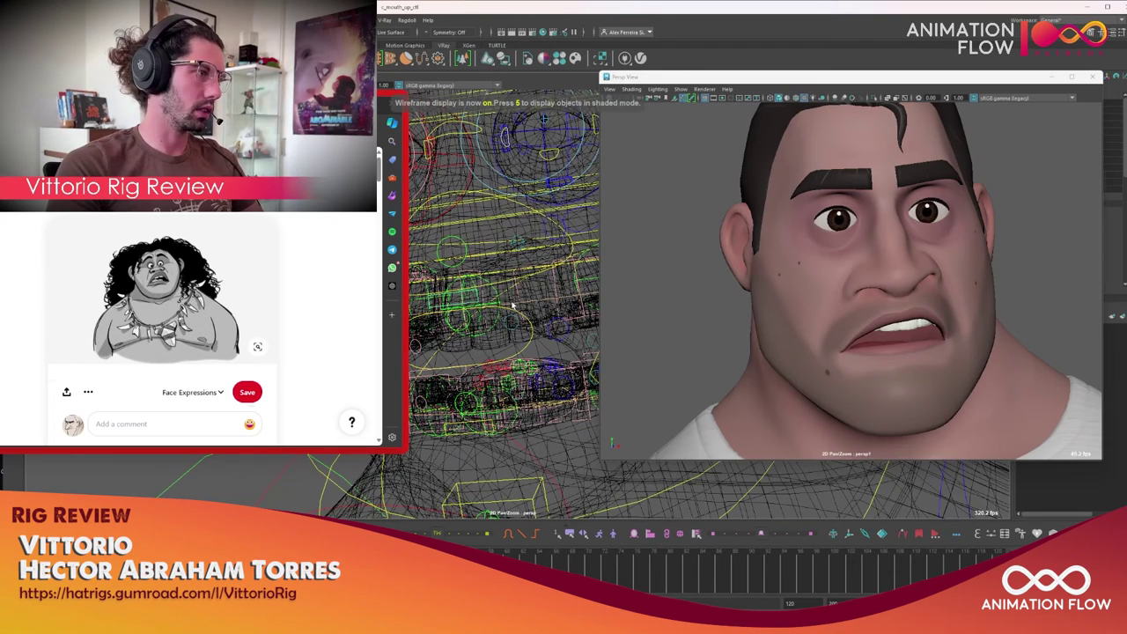
click(869, 272)
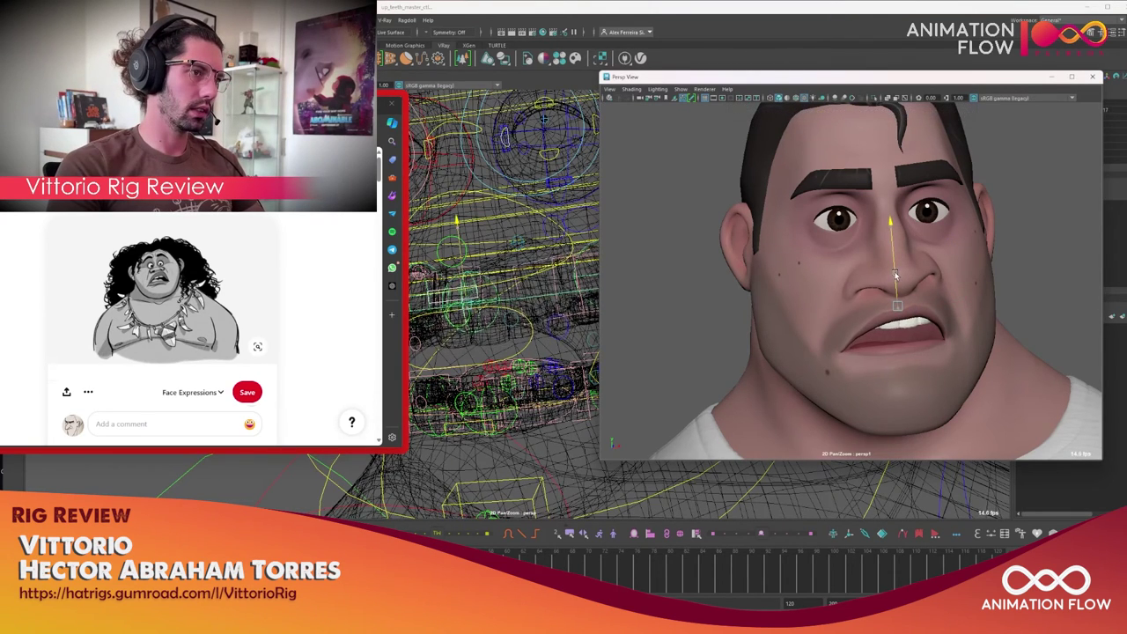
key(6)
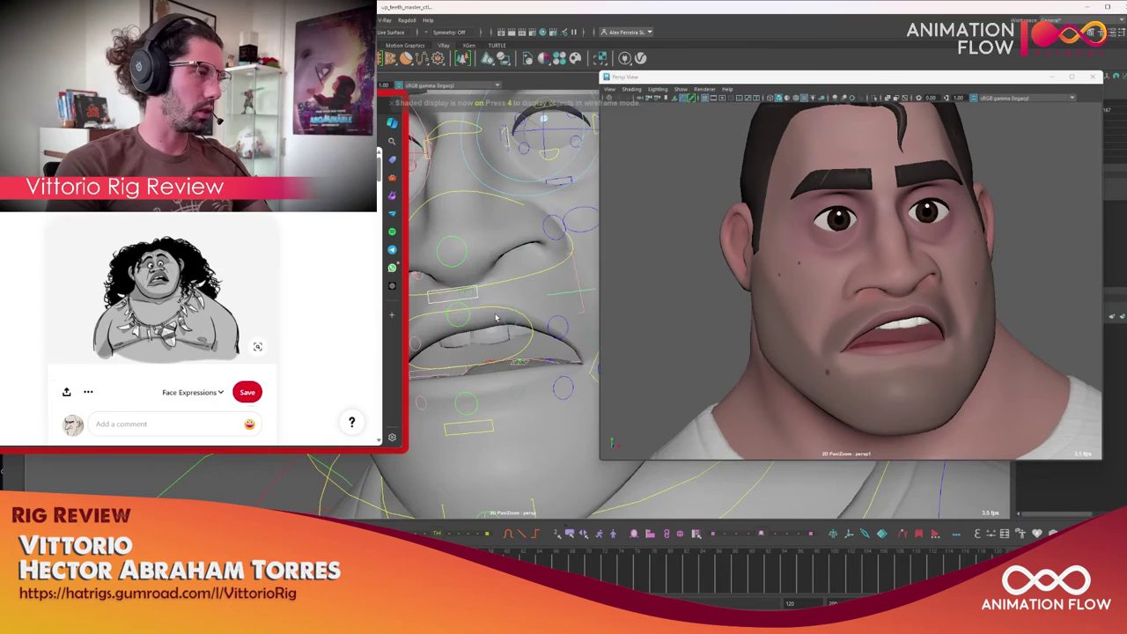
Move and rotate the right nostril control in the textured display to reshape that side of the nose.
scroll(496, 319, up, 3)
click(596, 322)
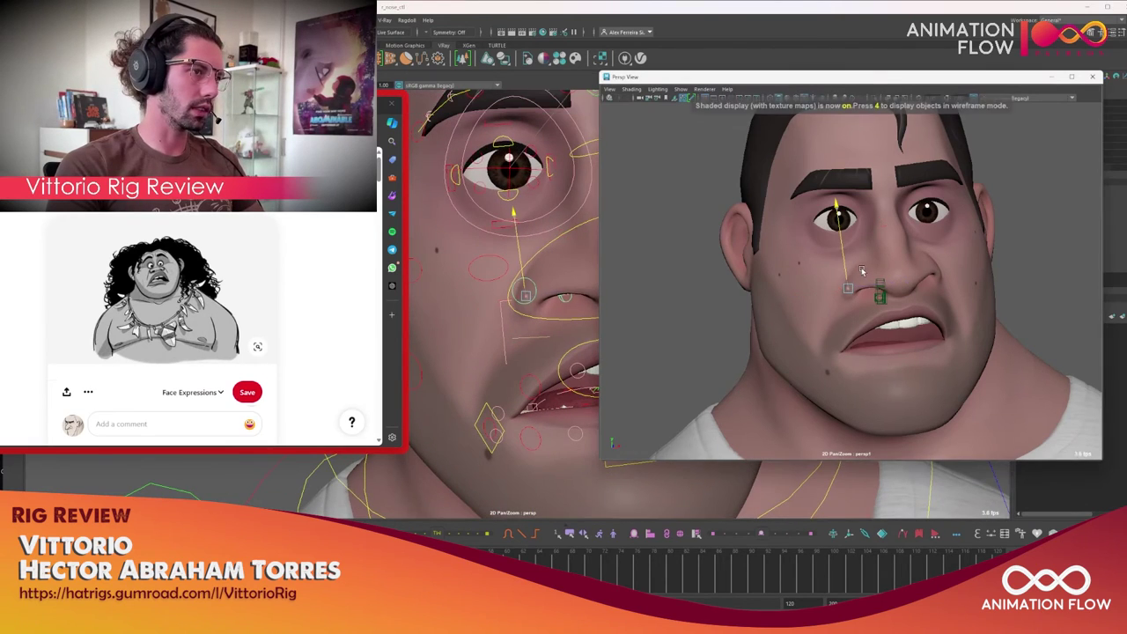
key(e)
alt+drag(546, 322, 496, 324)
alt+middle_drag(495, 324, 497, 309)
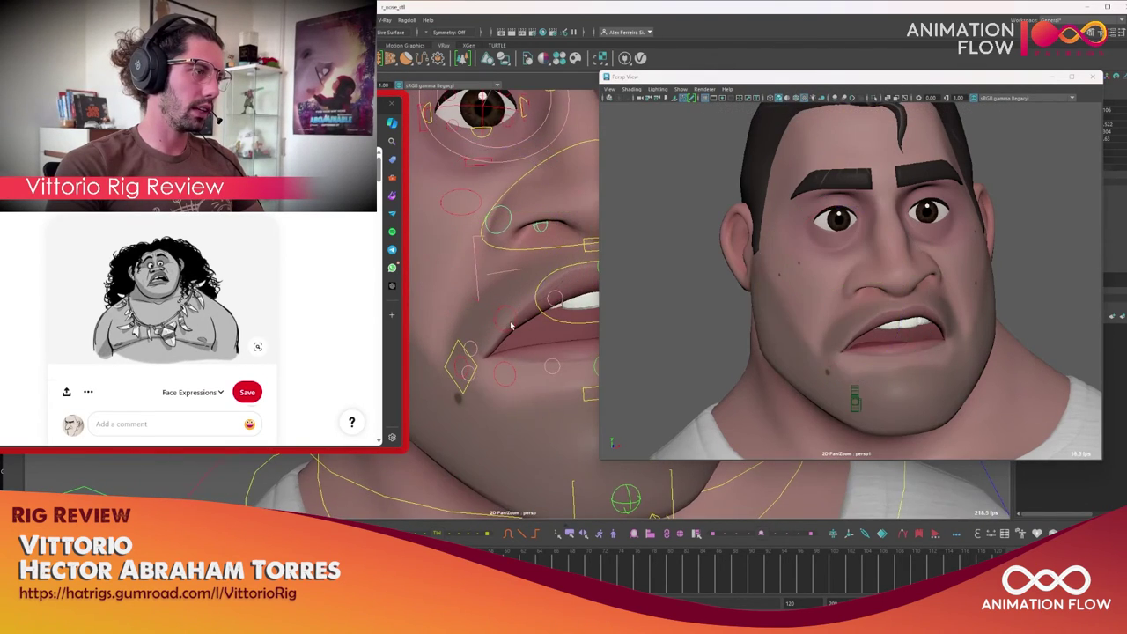
Reposition the right outer upper lip control and the right upper lip corner control.
click(509, 304)
key(w)
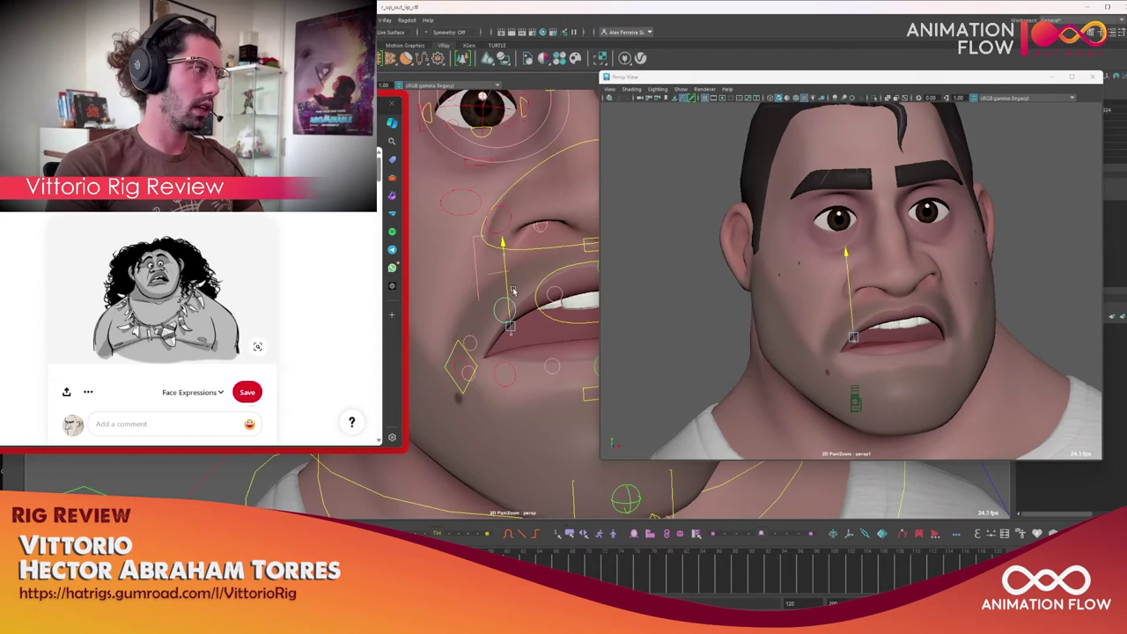
drag(511, 330, 497, 332)
alt+middle_drag(495, 331, 528, 327)
drag(546, 295, 521, 321)
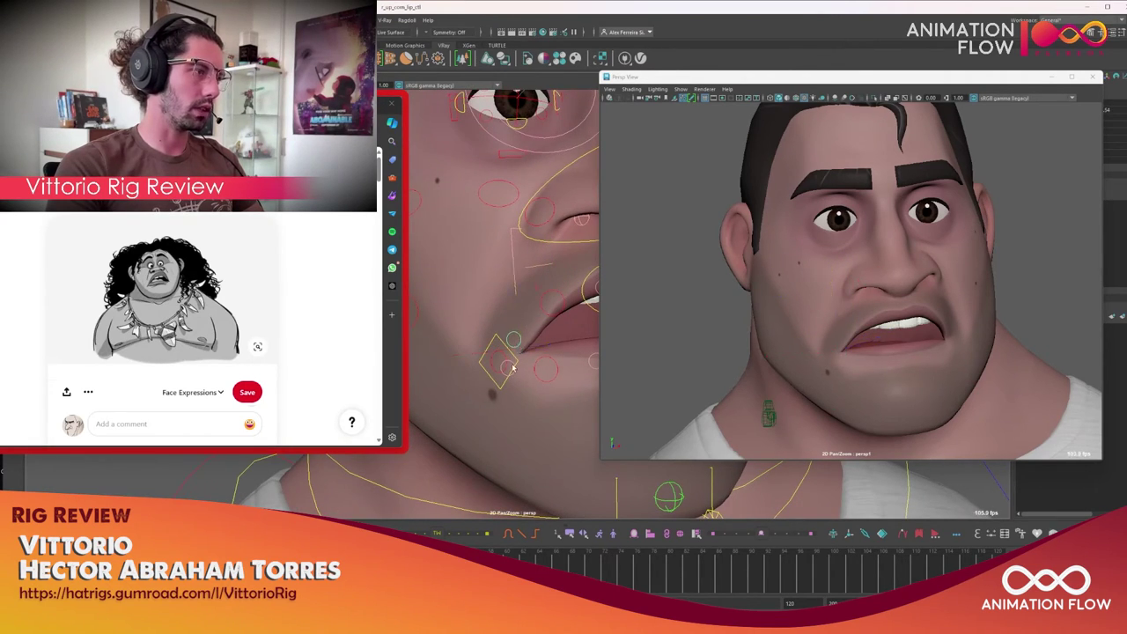
Adjust the right lip corner control and refine the neighbouring right outer upper lip control.
alt+middle_drag(506, 361, 520, 378)
click(528, 385)
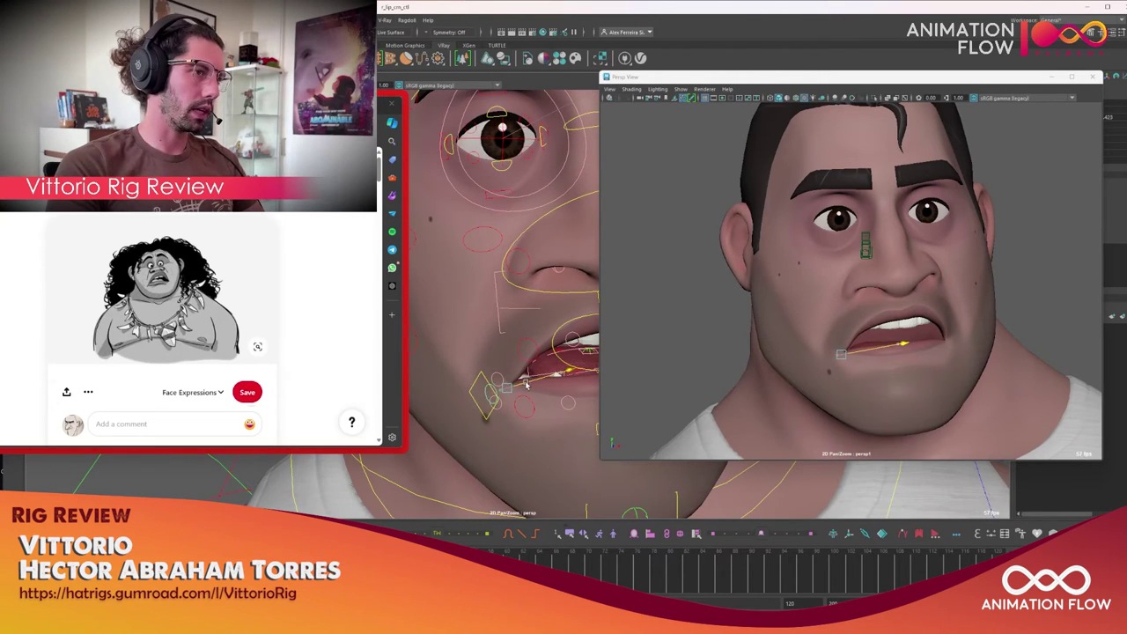
click(837, 332)
drag(836, 333, 836, 308)
click(838, 355)
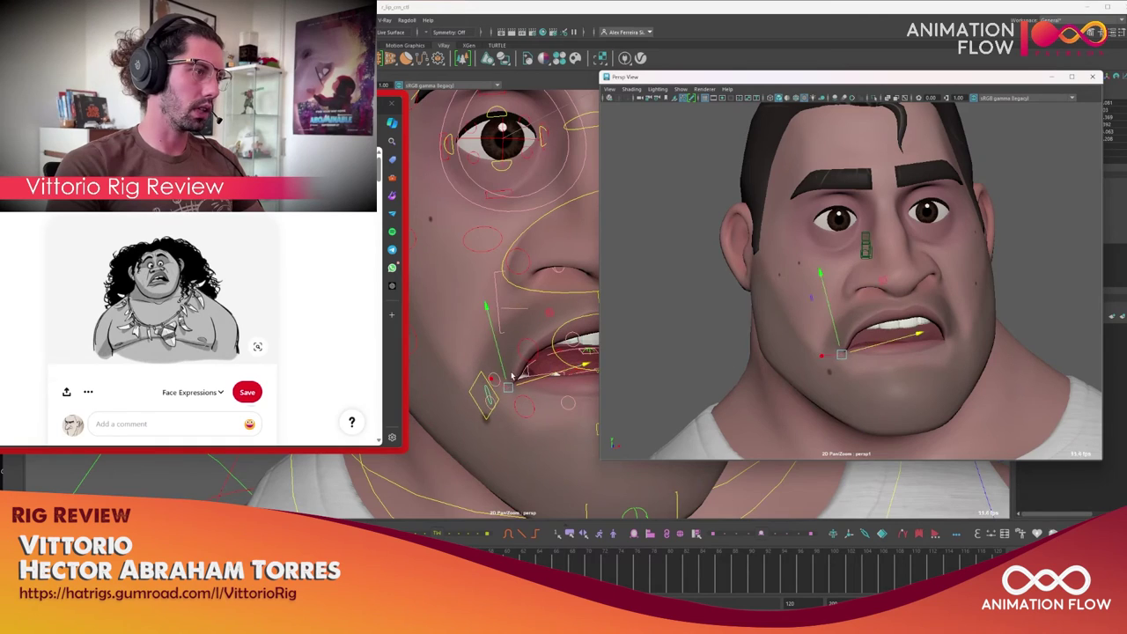
click(531, 354)
drag(819, 341, 829, 343)
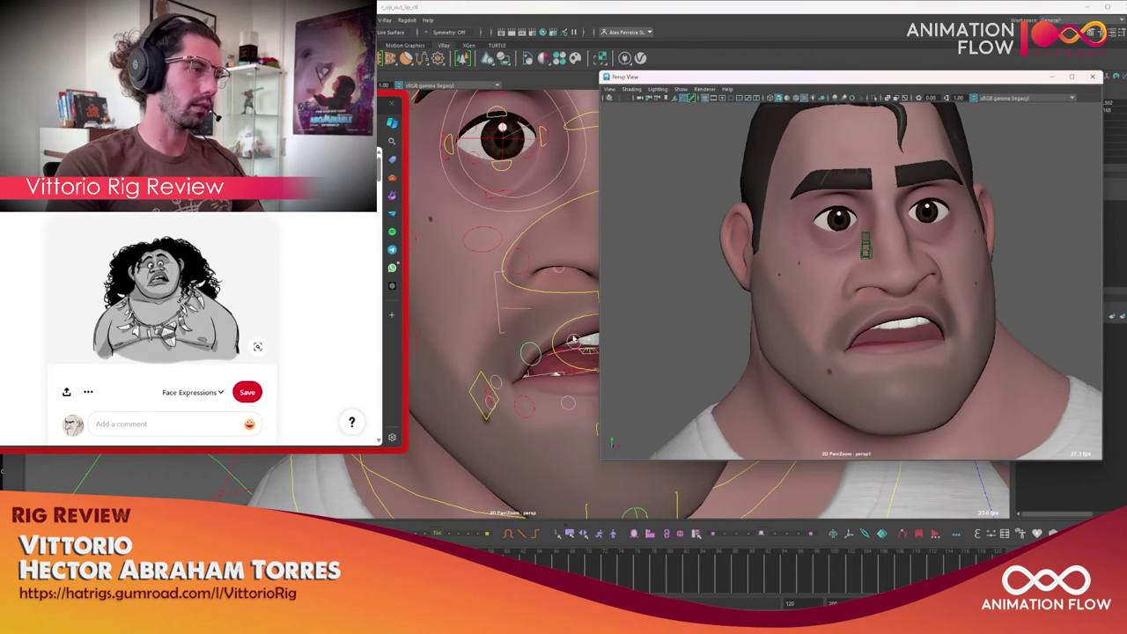
Set Body Geo Smooth and Clothes Geo Smooth to 2 on the face settings control, moving the Persp View window aside for access.
key(f)
drag(924, 77, 868, 78)
scroll(1065, 177, down, 3)
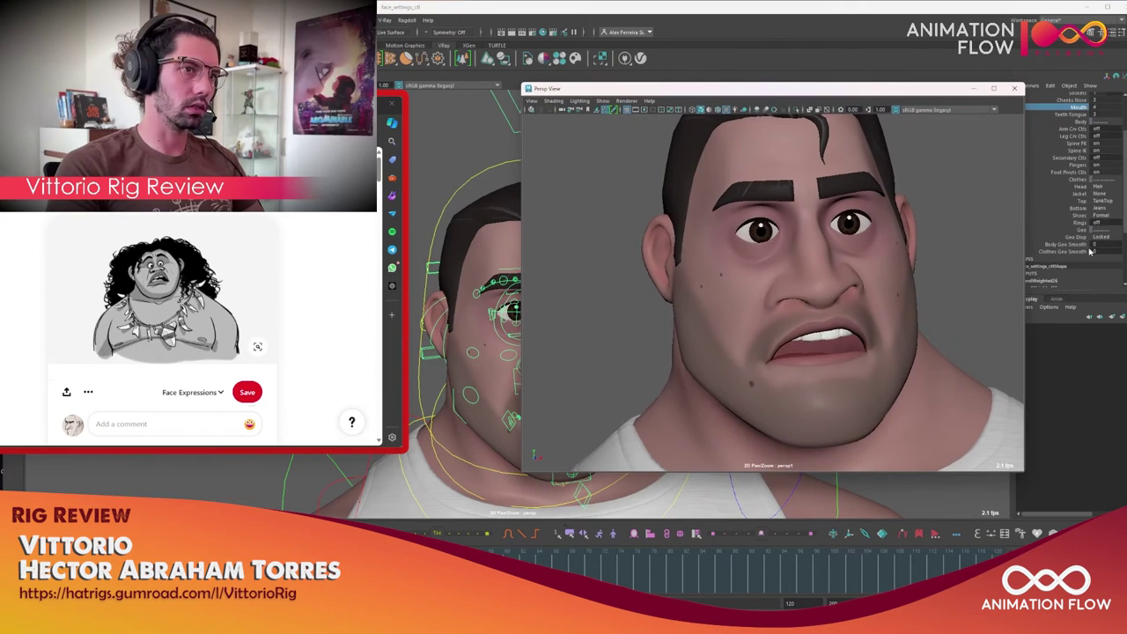
click(1063, 225)
shift+click(1052, 231)
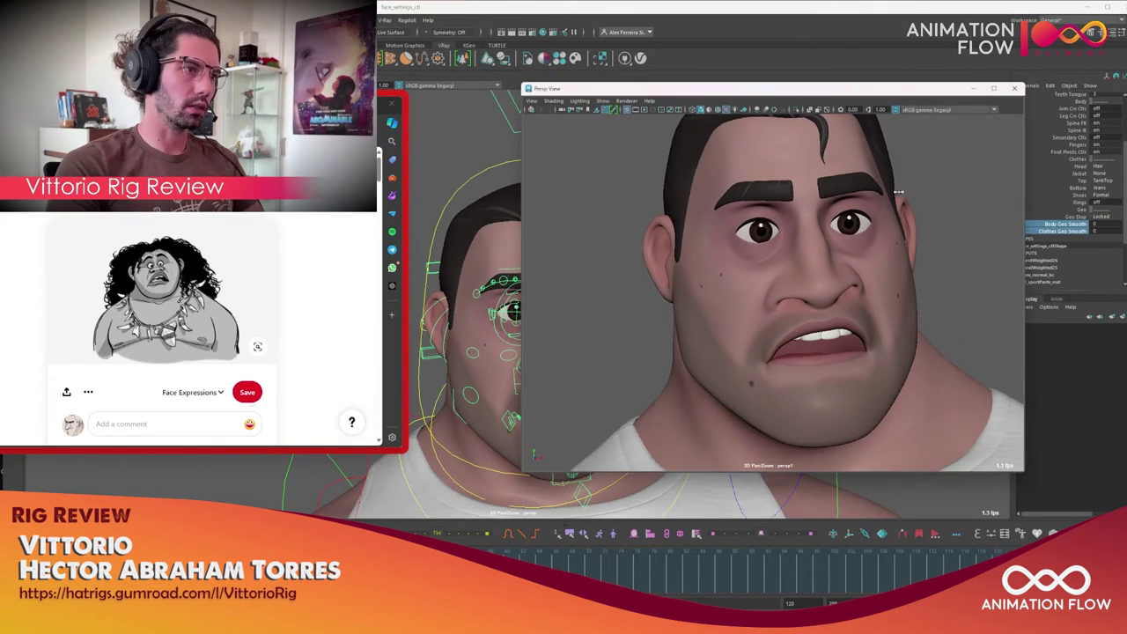
drag(876, 92, 943, 60)
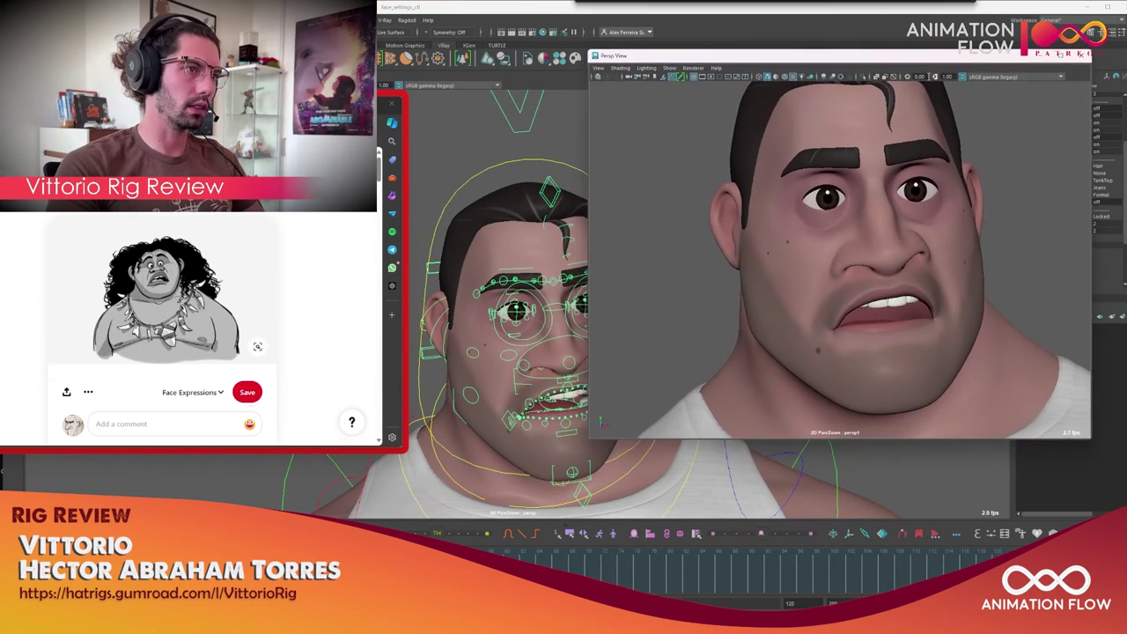
Adjust the micro controls beside the right mouth corner and the right outer upper lip control.
alt+drag(604, 326, 598, 334)
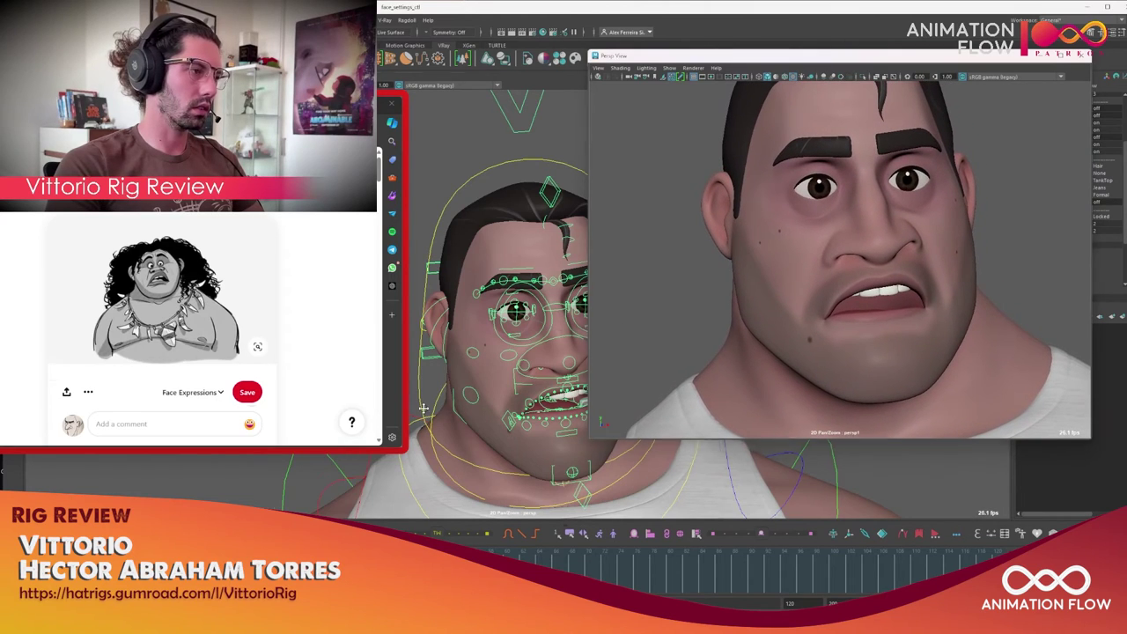
scroll(424, 411, up, 10)
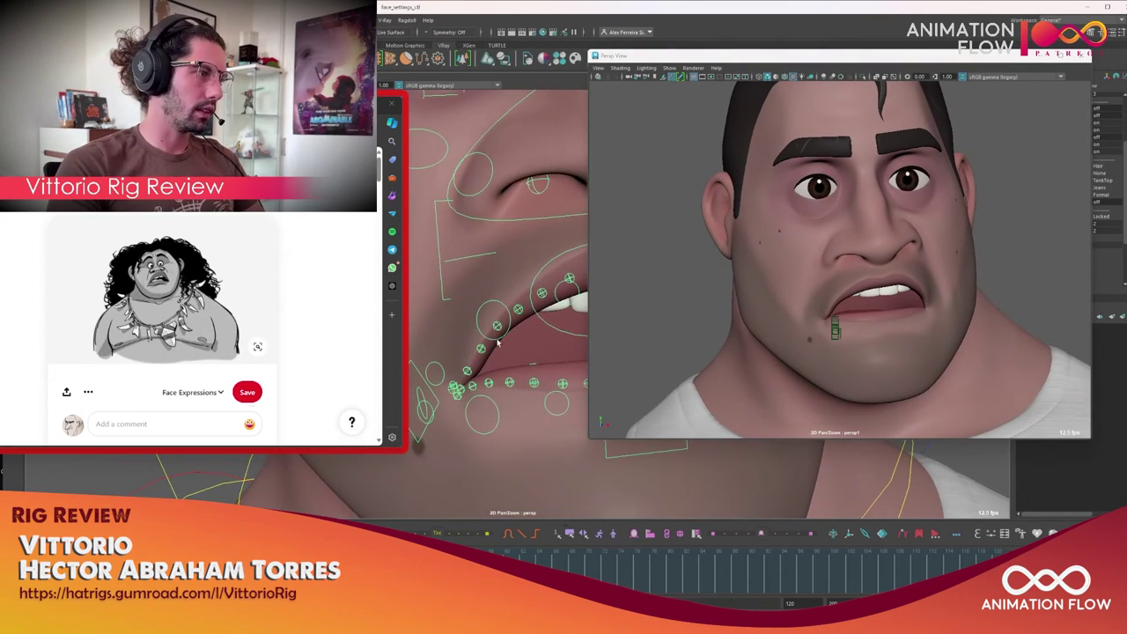
click(498, 328)
scroll(813, 301, up, 10)
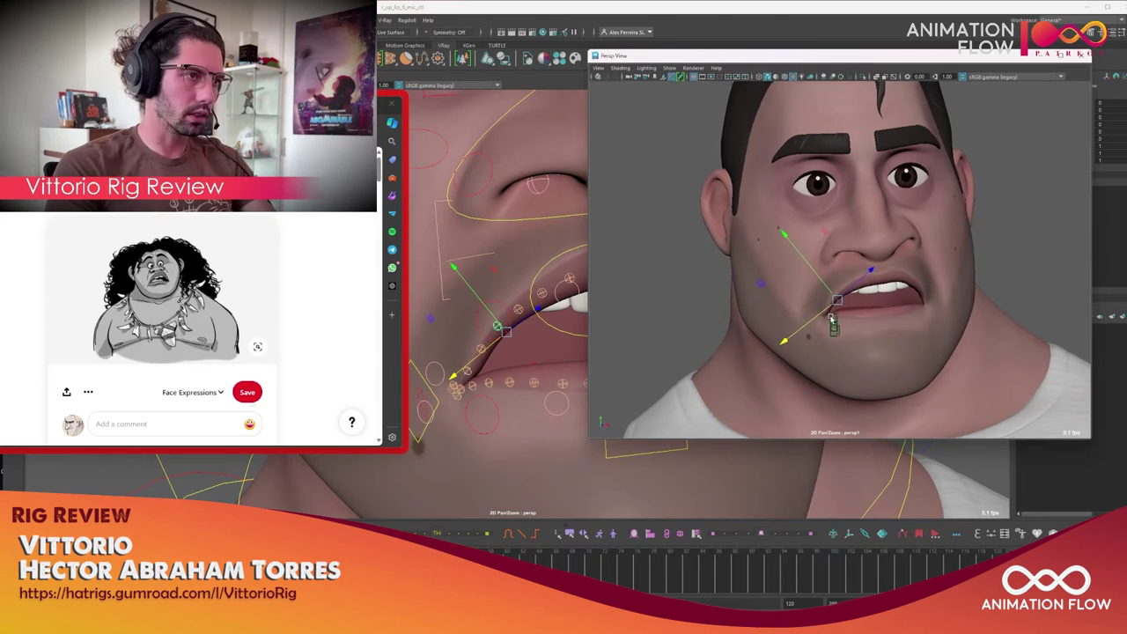
click(482, 351)
drag(818, 341, 806, 333)
click(829, 328)
Smooth the right upper lip line by nudging its successive micro controls toward the lip's centre.
click(500, 333)
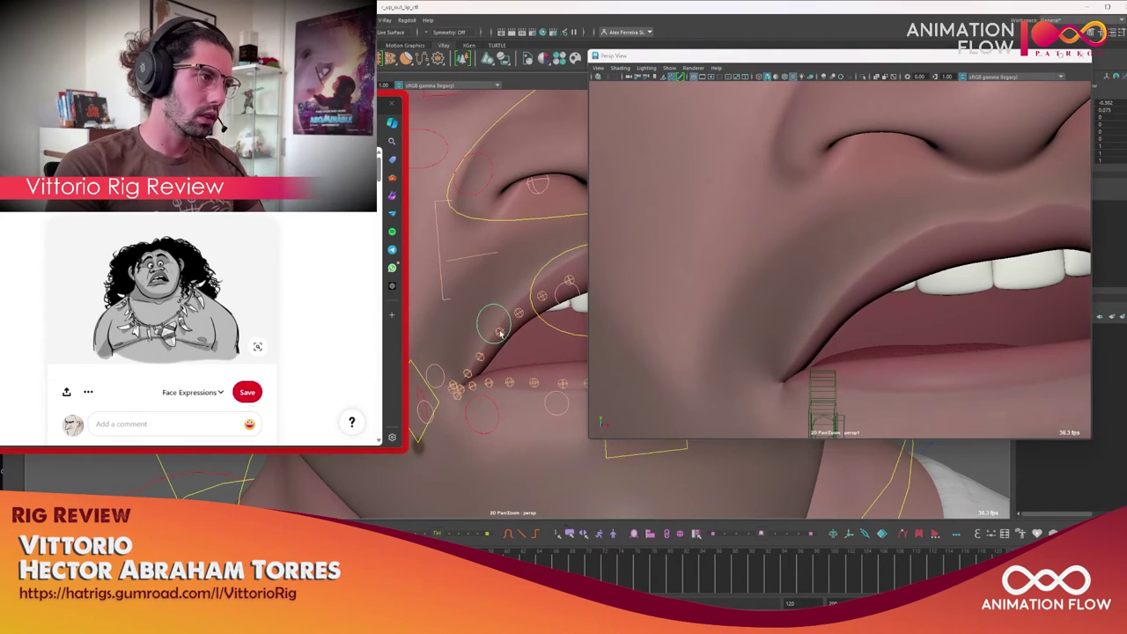
click(829, 308)
click(520, 313)
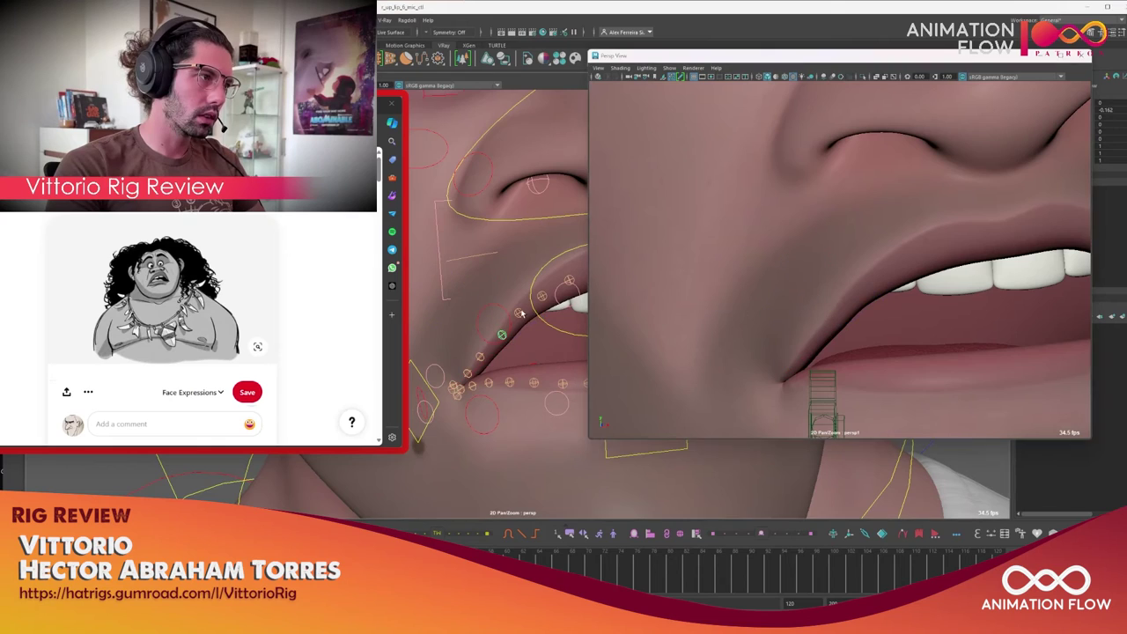
click(592, 294)
click(882, 295)
click(858, 319)
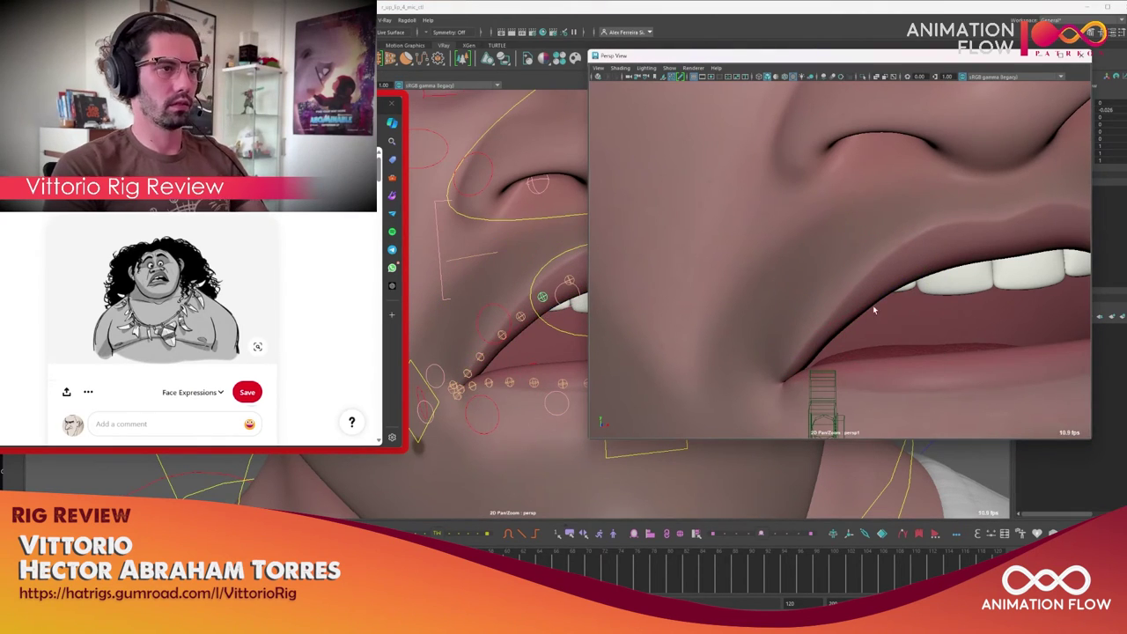
Move and rotate the left outer upper lip control to shape the left side of the upper lip.
alt+drag(859, 319, 996, 322)
alt+drag(493, 334, 555, 345)
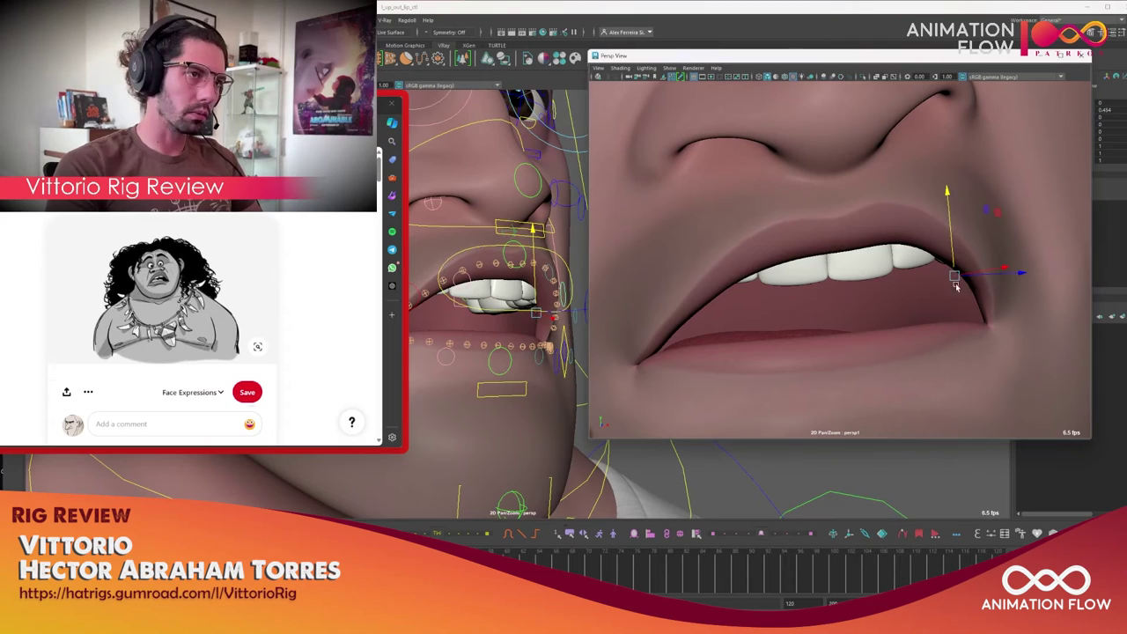
click(990, 261)
drag(990, 260, 974, 246)
View the mouth from below and rotate an individual upper teeth control to bend the dental arch.
alt+drag(528, 308, 465, 278)
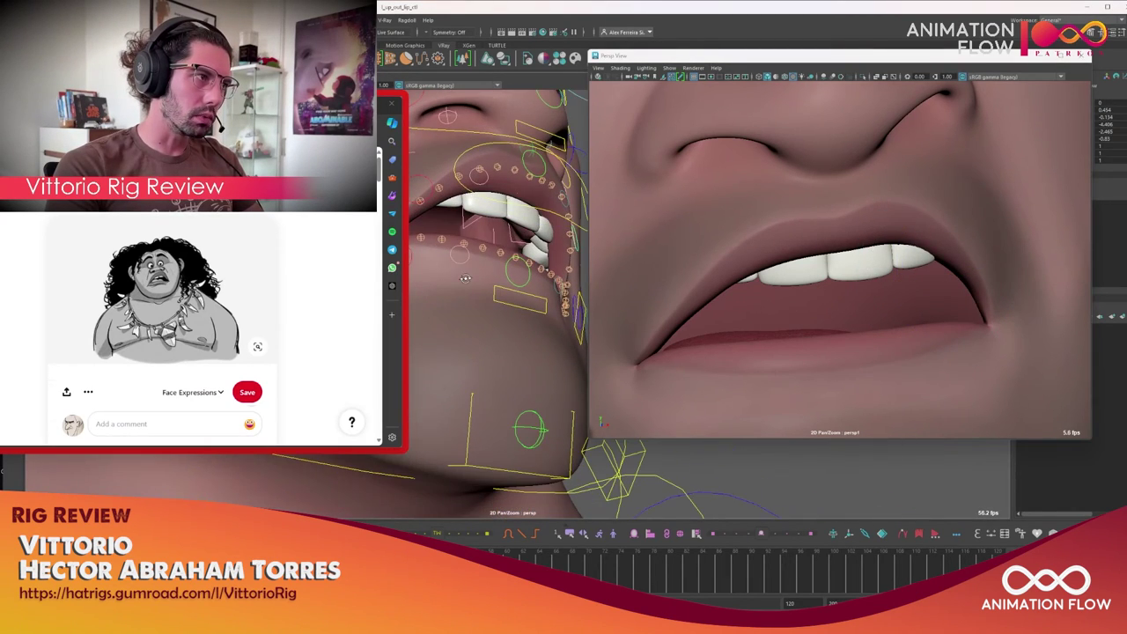
mouse_move(477, 222)
alt+mouse_down()
mouse_move(467, 227)
mouse_move(480, 230)
alt+mouse_up()
click(841, 184)
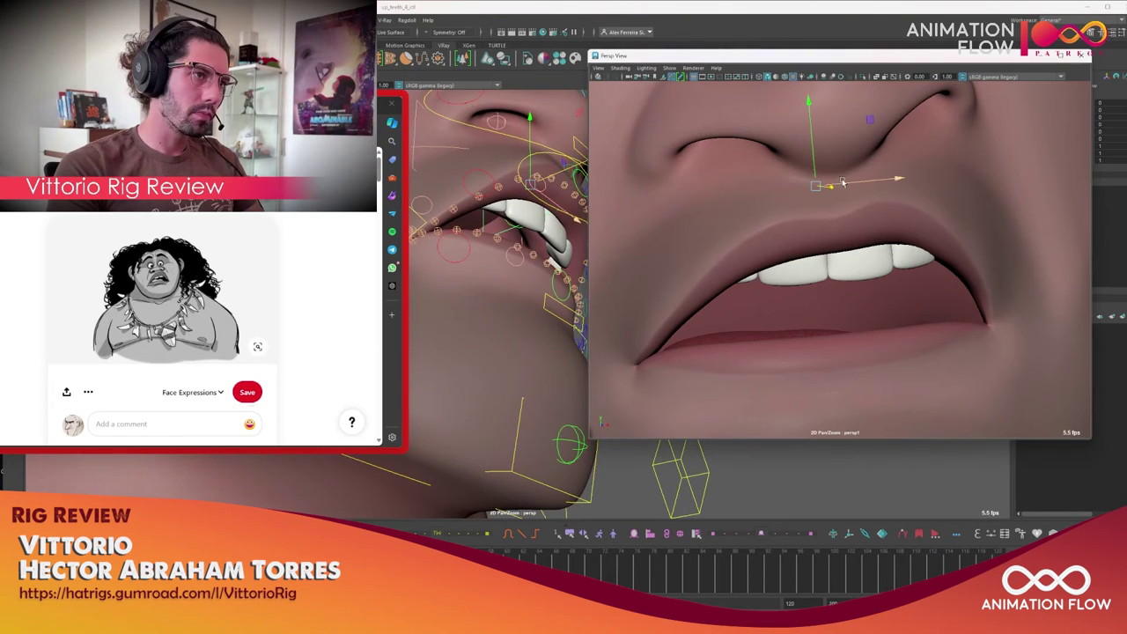
key(e)
drag(843, 190, 846, 244)
Reposition the upper teeth in wireframe display using the individual teeth control and the upper teeth master control.
mouse_move(528, 264)
alt+mouse_down()
mouse_move(520, 246)
mouse_move(507, 264)
alt+mouse_up()
key(4)
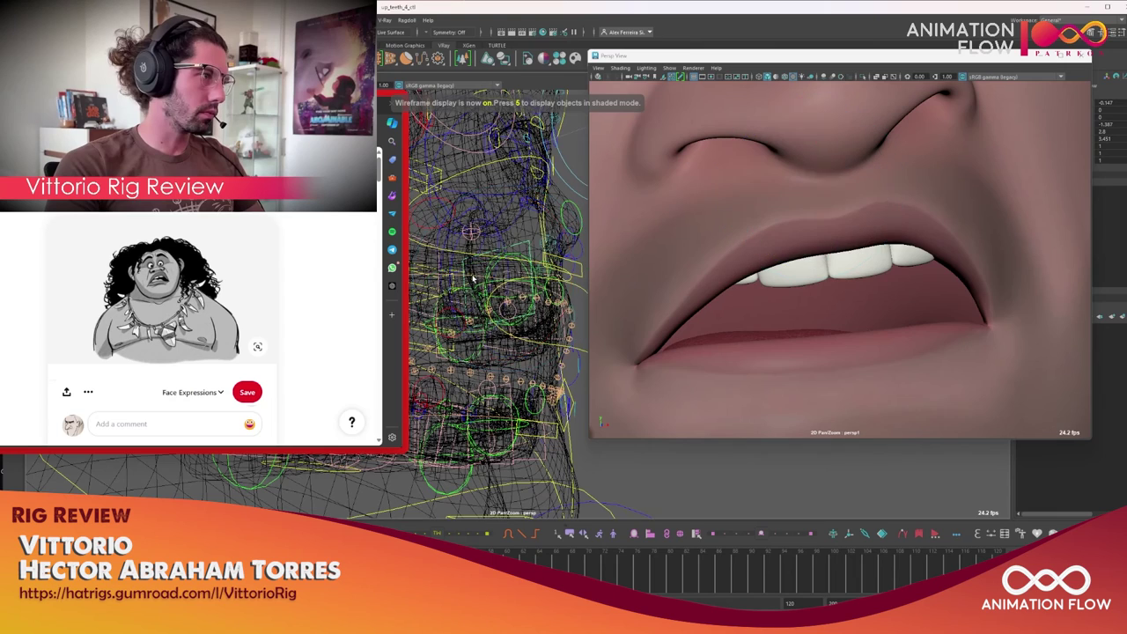
key(w)
drag(843, 208, 804, 215)
middle_drag(804, 216, 844, 236)
click(737, 377)
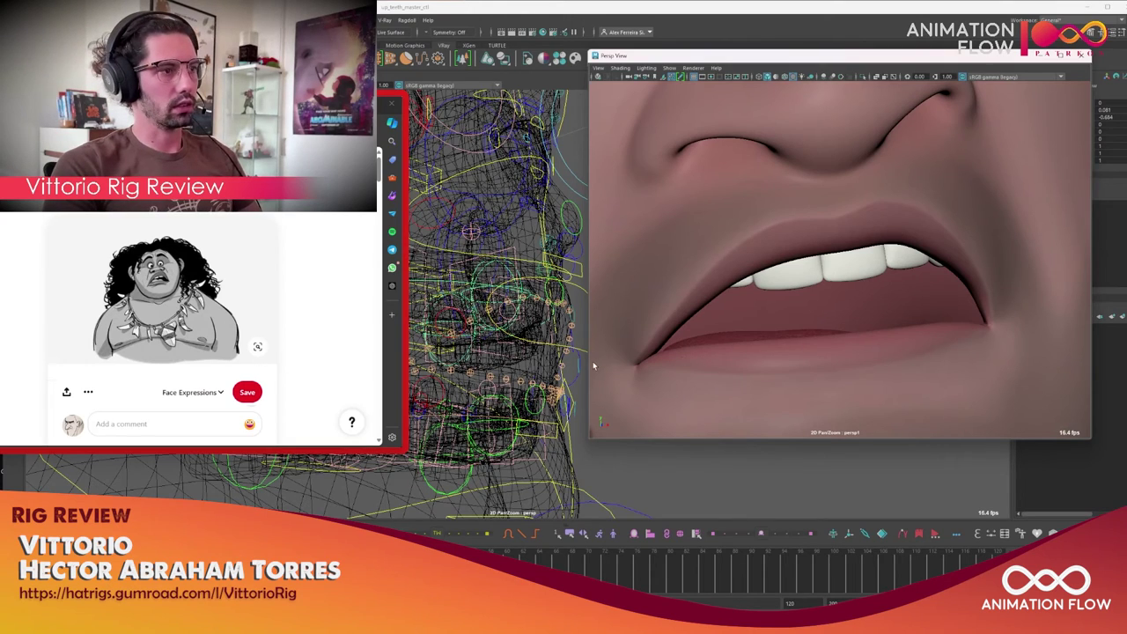
Test the Zip, Roll and Chin Tension attributes of the left mouth corner control, raising Chin Tension to 10.
drag(895, 58, 837, 65)
click(1083, 131)
middle_drag(946, 176, 850, 202)
click(1078, 139)
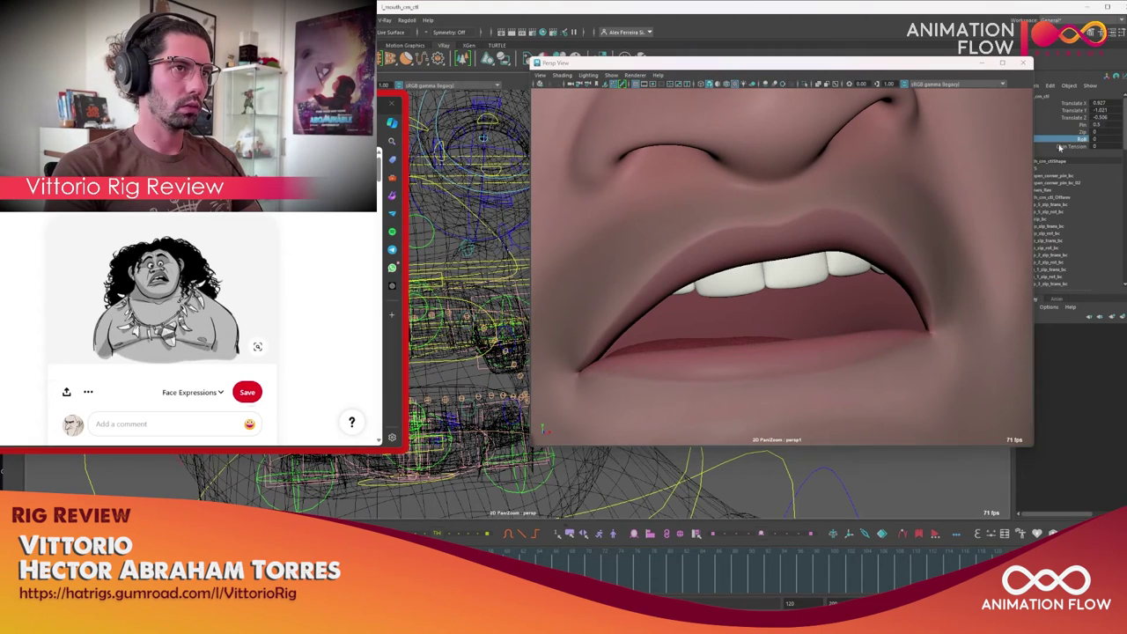
mouse_move(940, 243)
middle_down()
mouse_move(955, 243)
mouse_move(918, 244)
mouse_move(929, 244)
middle_up()
click(1073, 146)
middle_drag(842, 234, 855, 275)
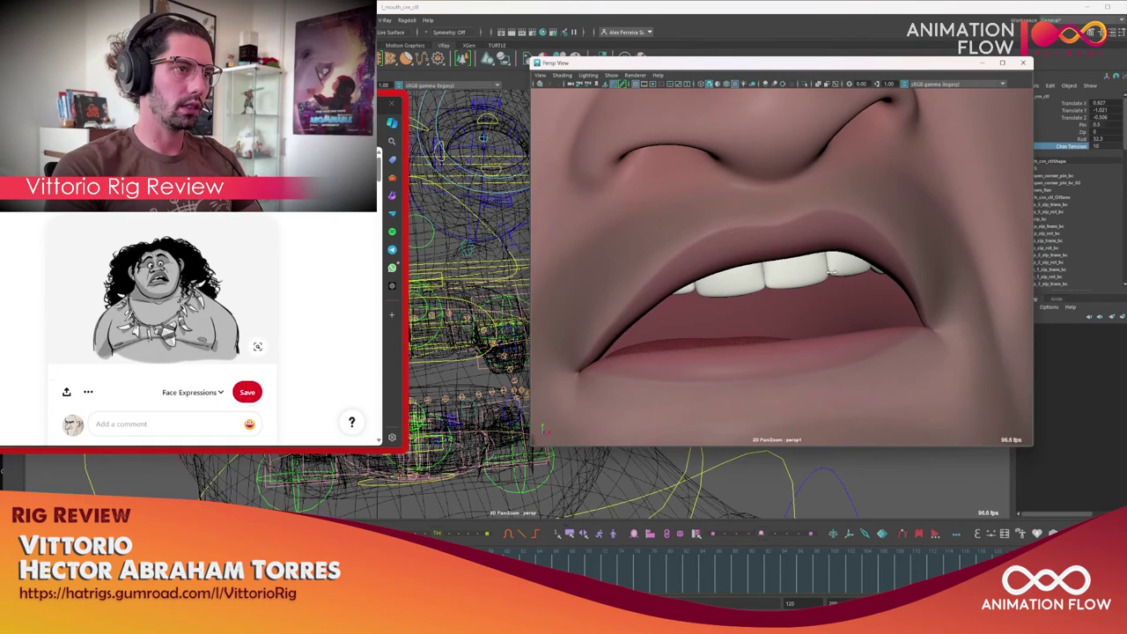
Check Chin Tension with the whole upper body framed, and return the left mouth corner's Roll and Chin Tension to 0.
key(f)
middle_drag(974, 301, 951, 290)
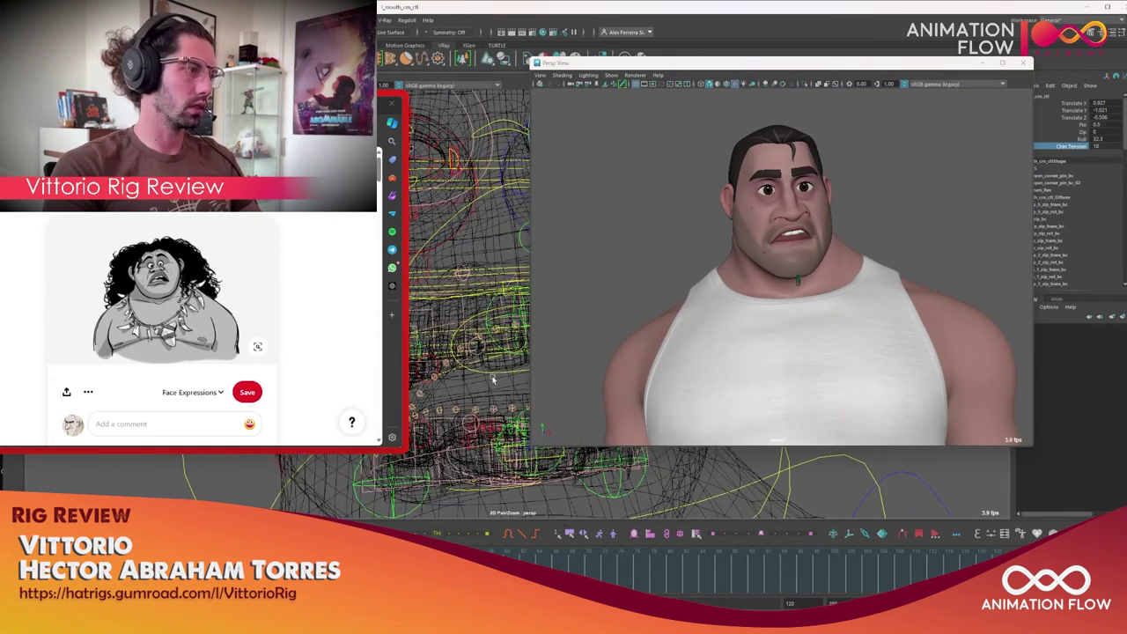
click(920, 225)
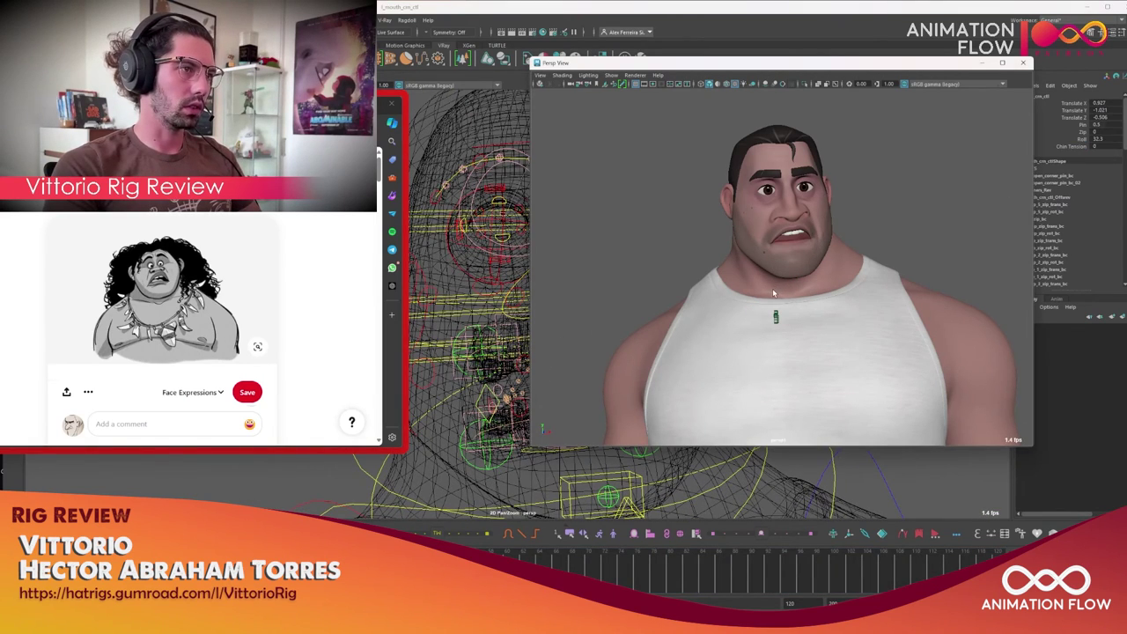
key(f)
key(bracketleft)
alt+drag(527, 333, 487, 335)
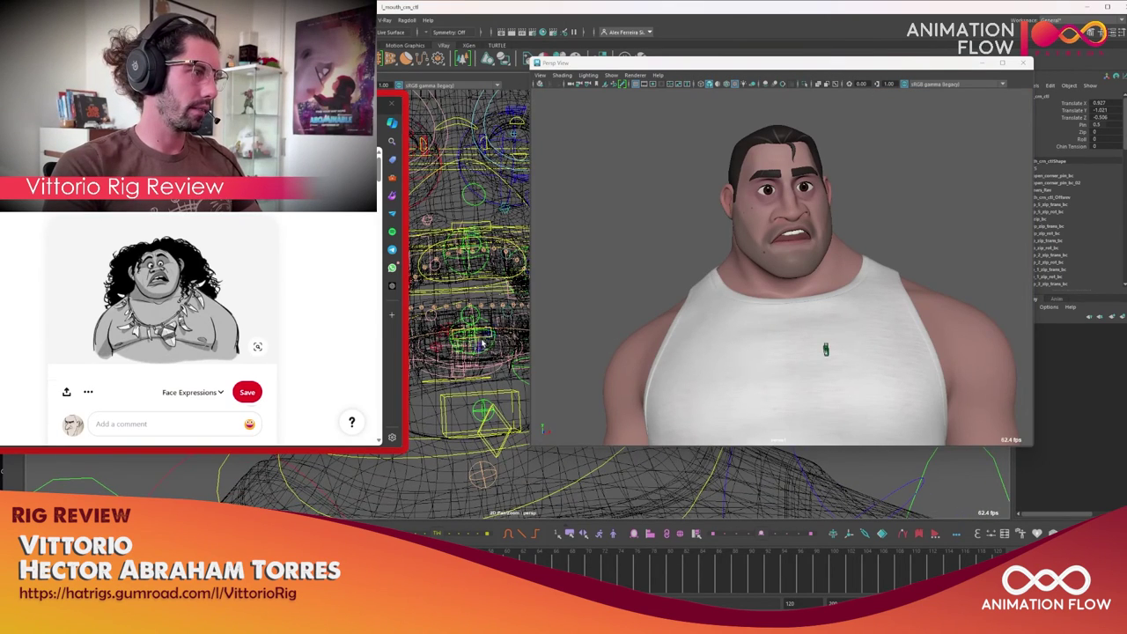
Try out the Roll and Compress attributes of the central lower mouth control.
click(482, 344)
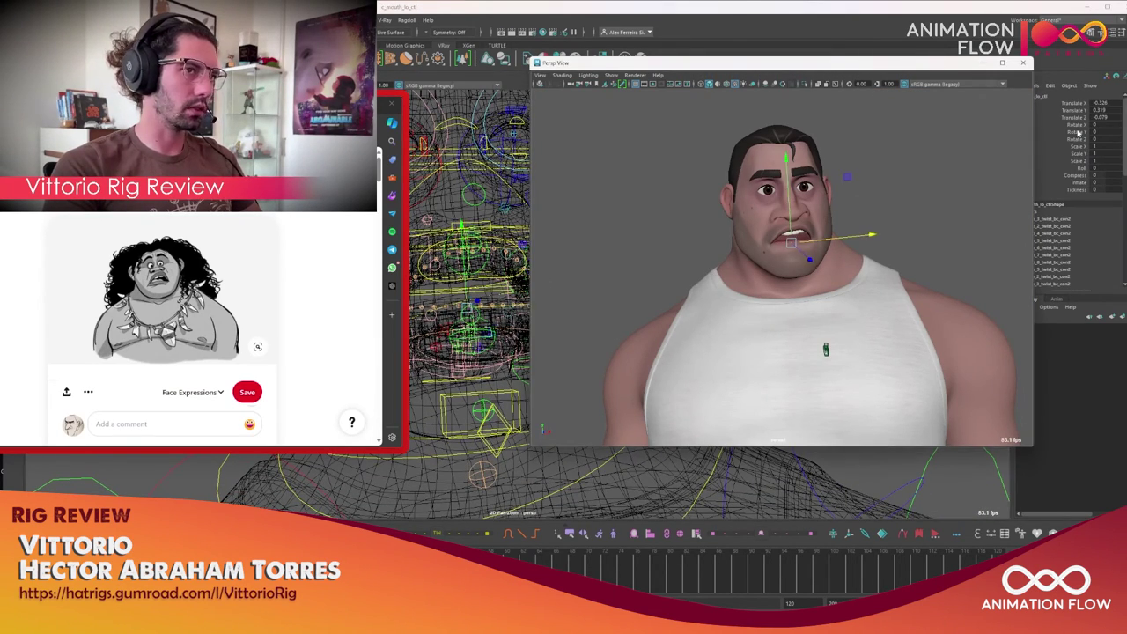
click(1079, 167)
middle_drag(757, 275, 777, 276)
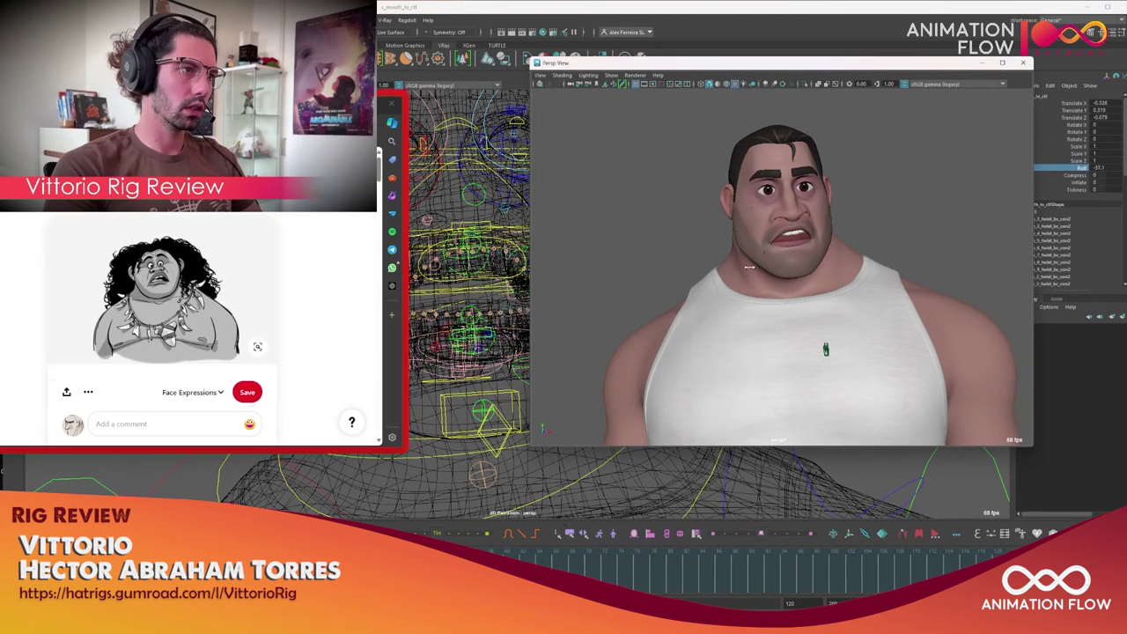
click(1076, 175)
middle_drag(872, 231, 946, 239)
Adjust the Inflate and Tickness attributes of the central lower mouth control.
click(1078, 183)
middle_drag(808, 223, 902, 224)
click(1076, 190)
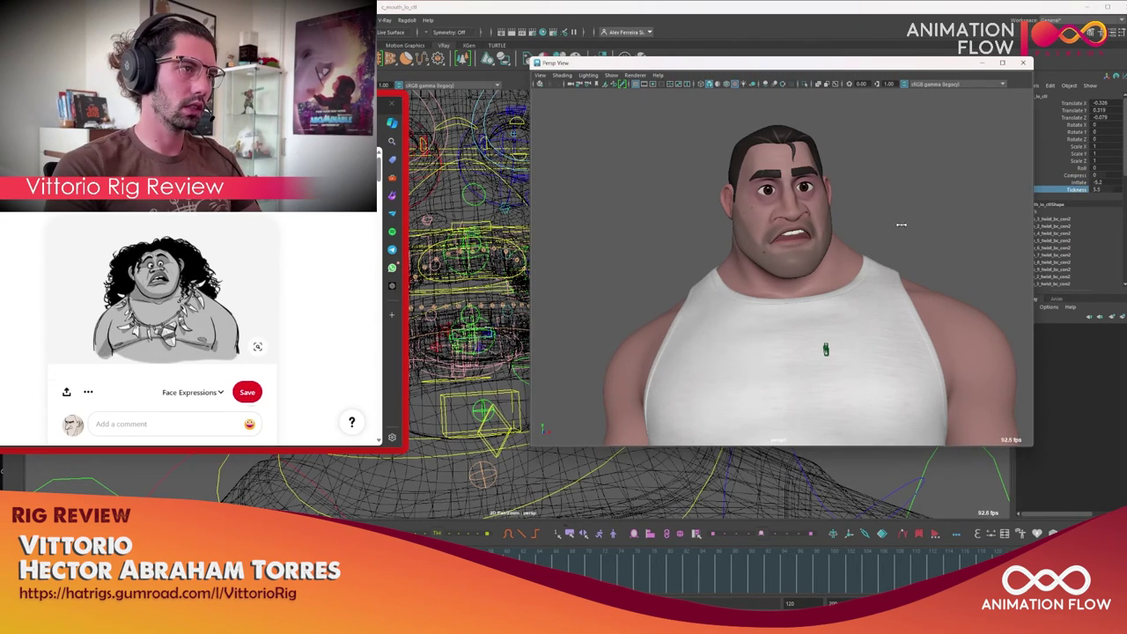
scroll(473, 328, up, 5)
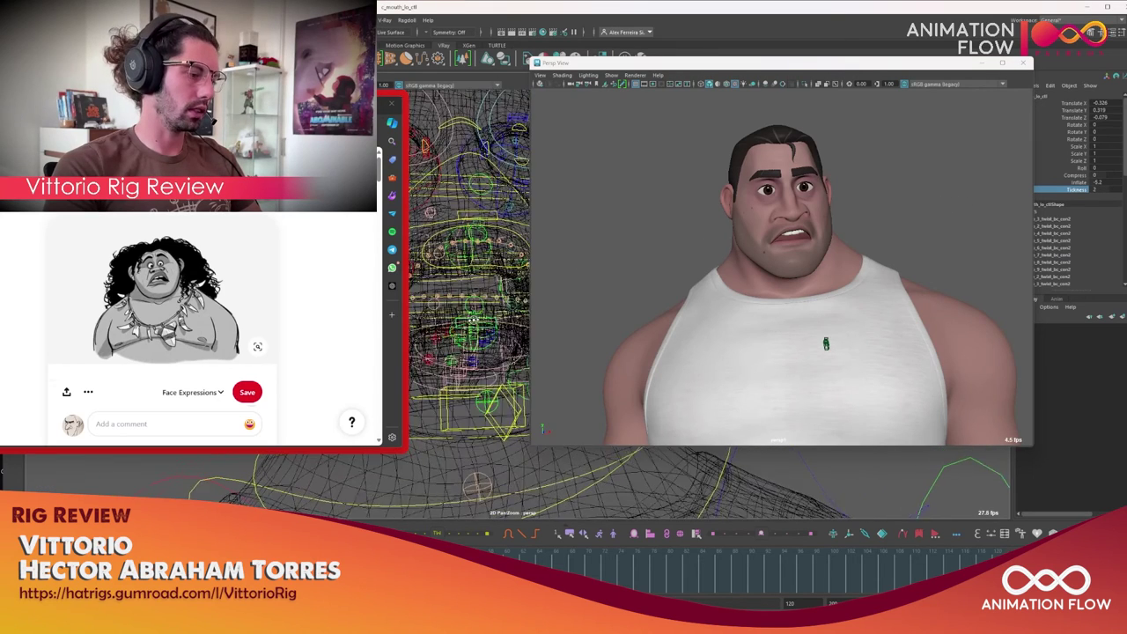
Display the model with textures, raise the central upper mouth control to Translate Y 0.34 and set its Tickness to 4.1.
key(6)
click(488, 262)
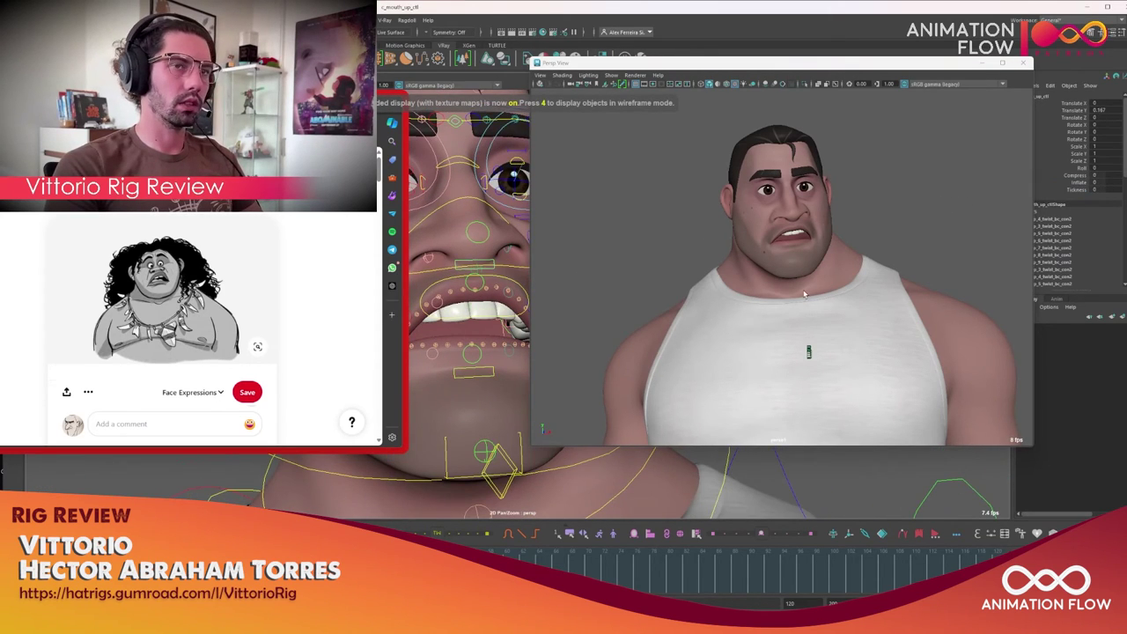
middle_drag(880, 224, 877, 225)
middle_drag(791, 207, 791, 205)
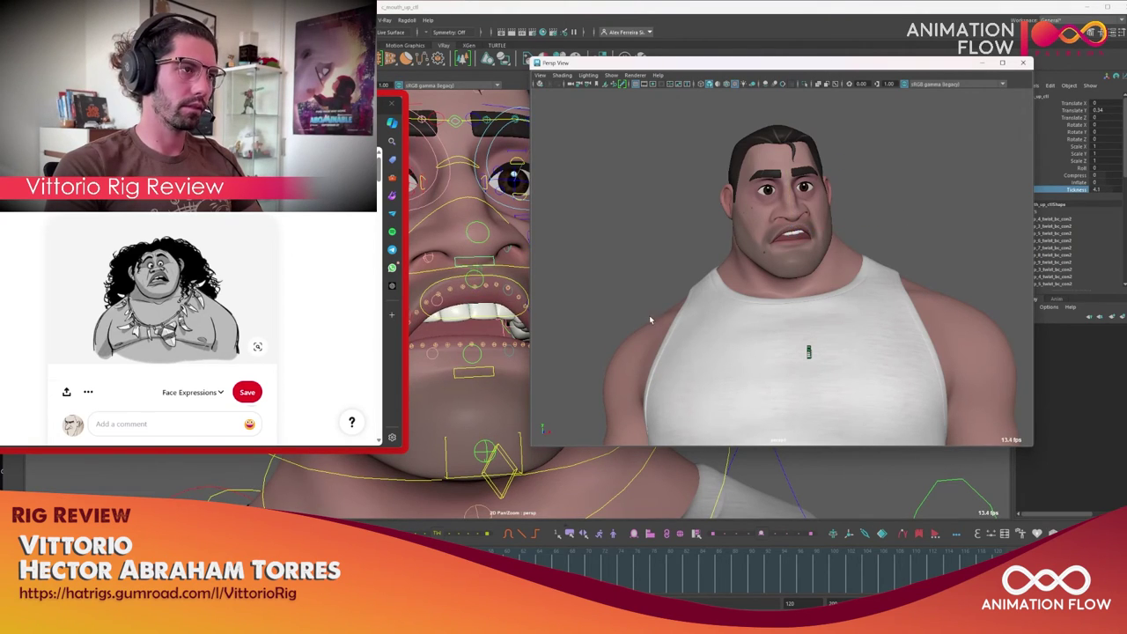
scroll(470, 354, up, 3)
alt+middle_drag(470, 354, 473, 339)
scroll(475, 326, down, 3)
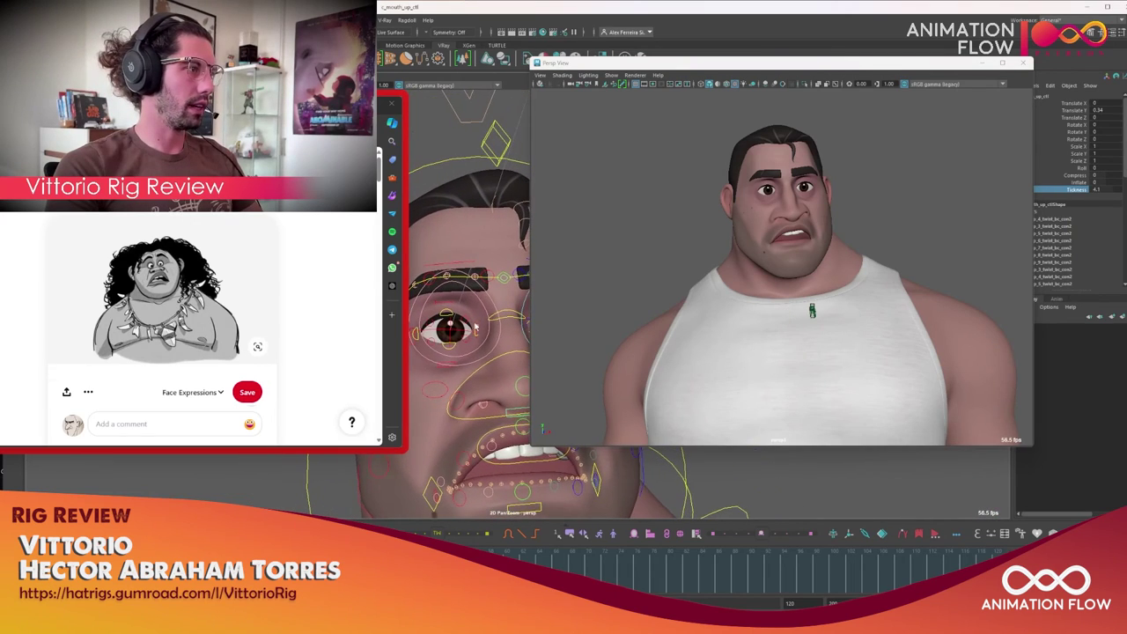
Shift the nose base control and rotate the nose master control to about -0.743, 1.058 and 1.145.
click(510, 356)
scroll(510, 357, up, 3)
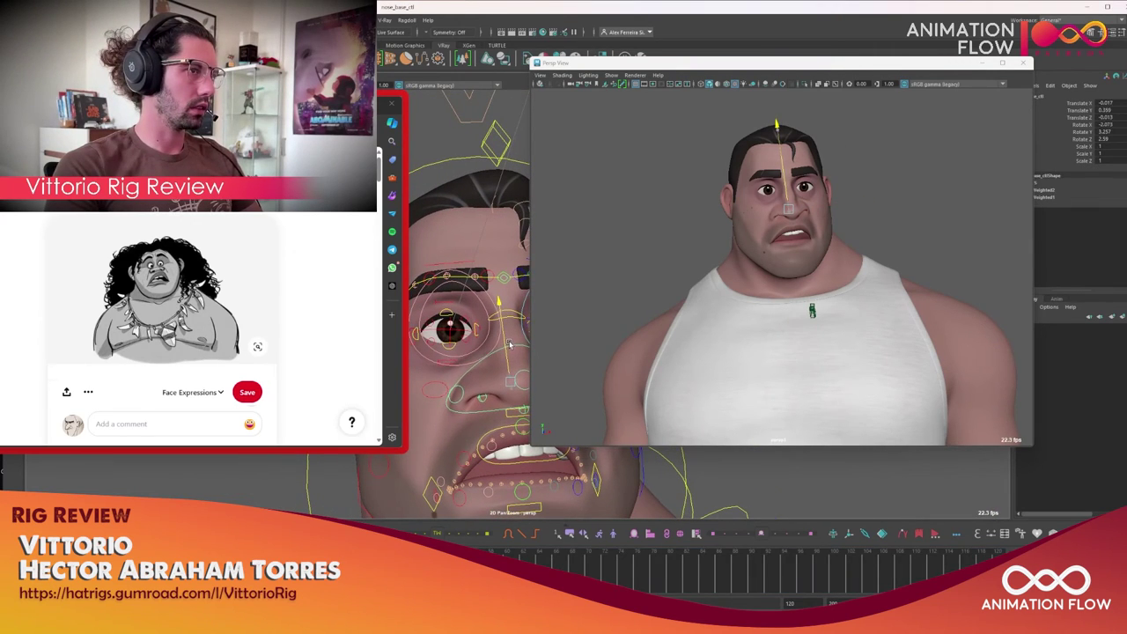
scroll(512, 344, down, 3)
click(509, 333)
middle_drag(504, 326, 432, 358)
click(507, 315)
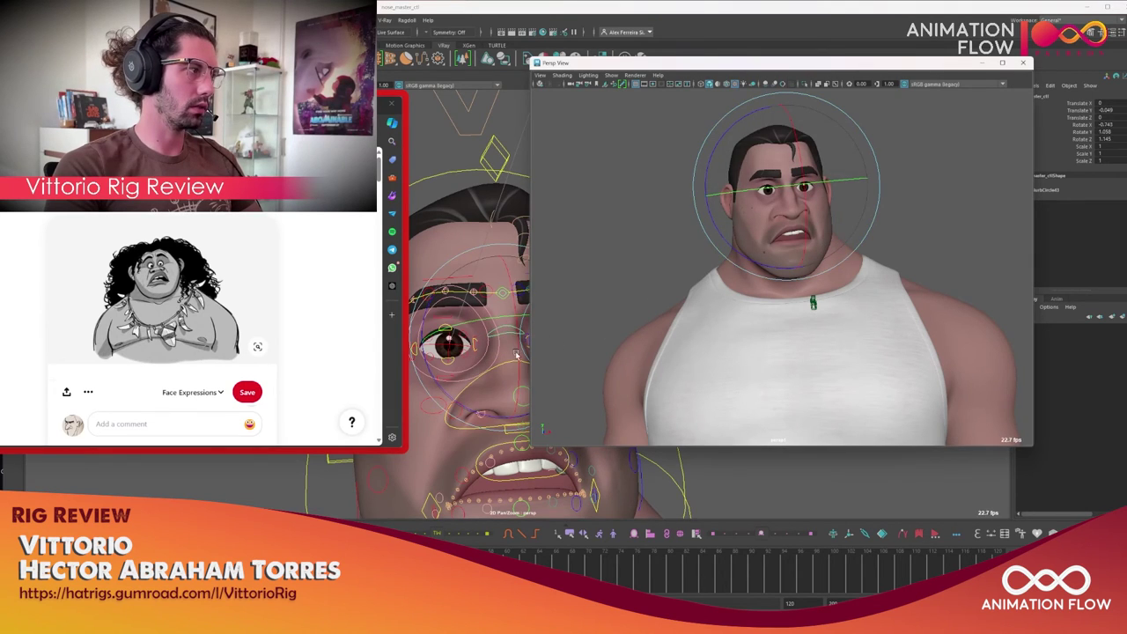
Open the right eye by lowering its lower lid control to Translate Y about -0.433 and raising the upper lid control.
scroll(432, 358, down, 3)
scroll(432, 358, up, 8)
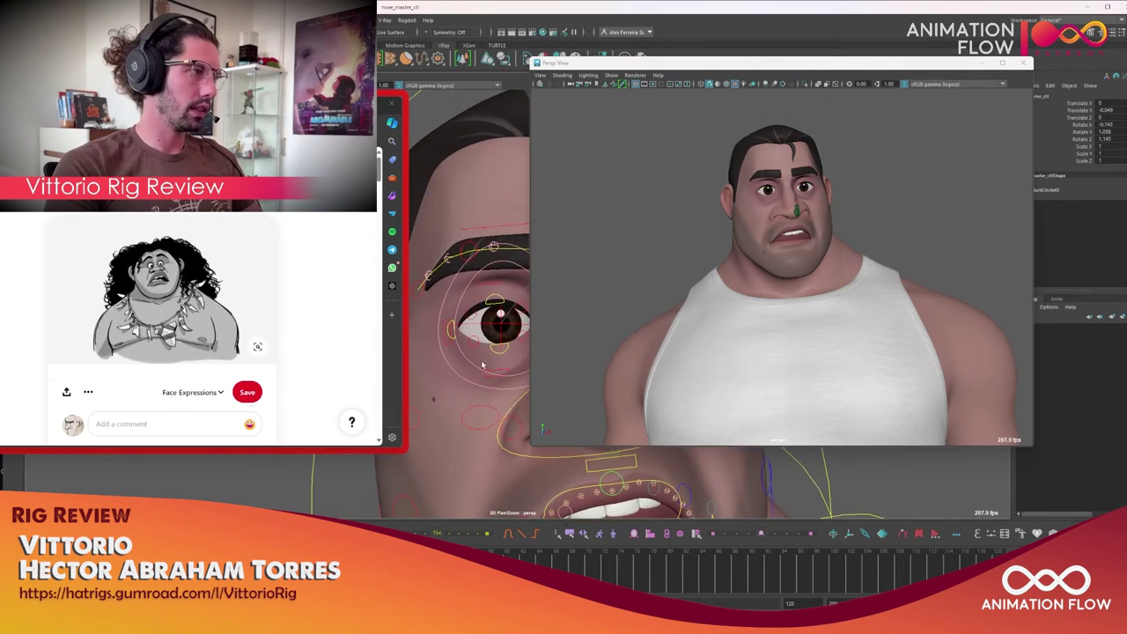
click(506, 354)
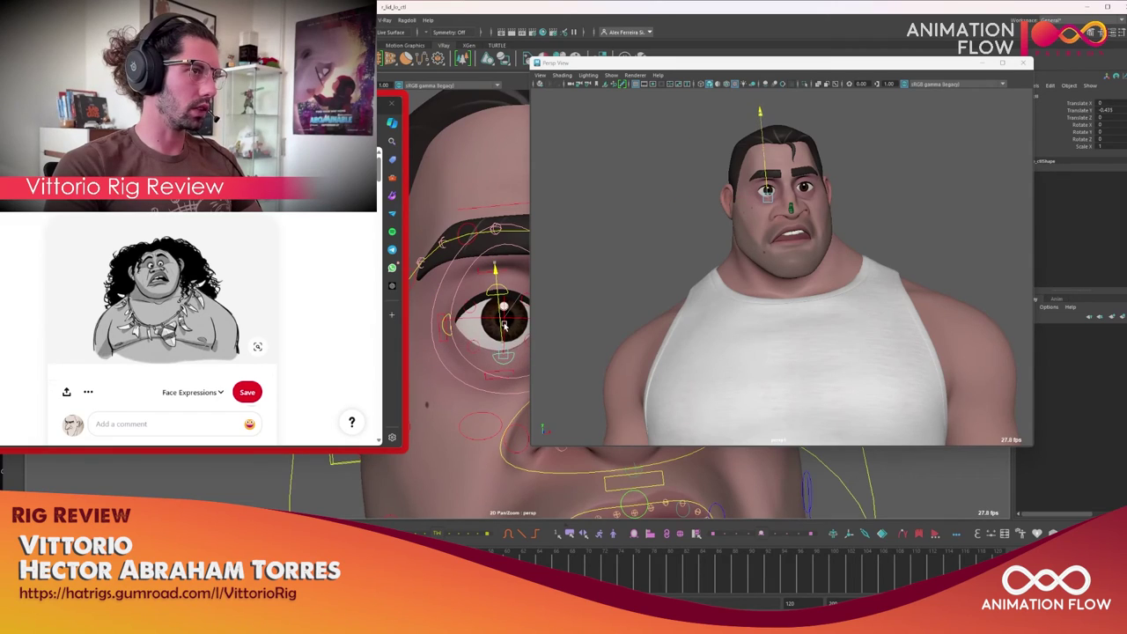
click(495, 280)
drag(495, 280, 500, 262)
Reshape the eyelid corners, moving the lower inner control to Translate Y about -0.168 and the upper inner ones to X -0.145, Y 0.146.
click(473, 346)
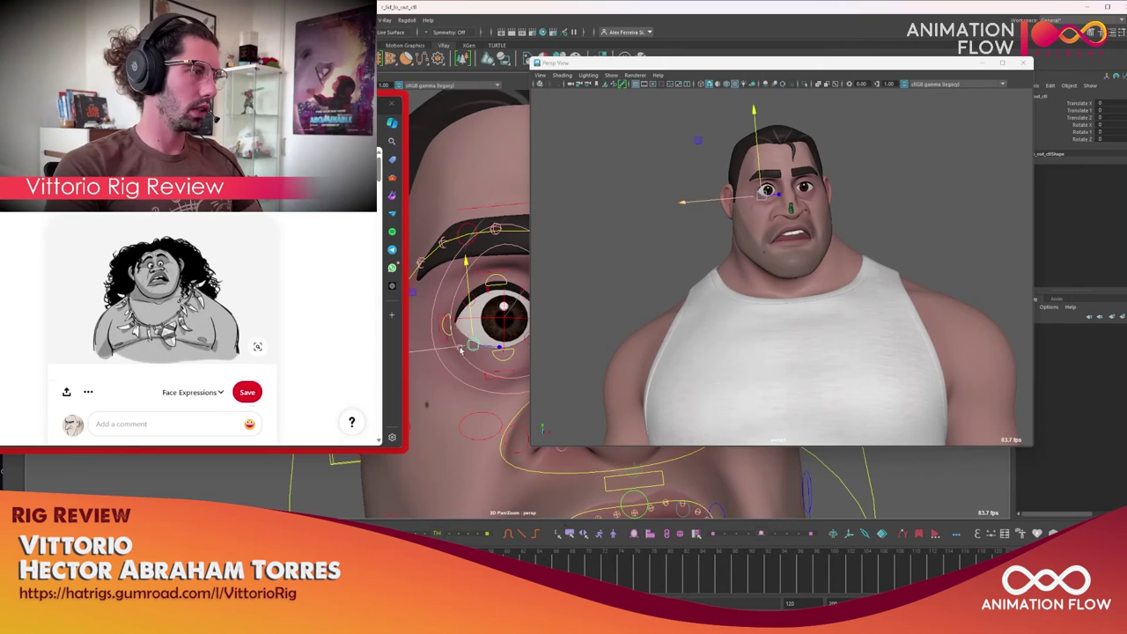
mouse_move(451, 308)
mouse_down()
mouse_move(462, 336)
mouse_move(451, 317)
mouse_up()
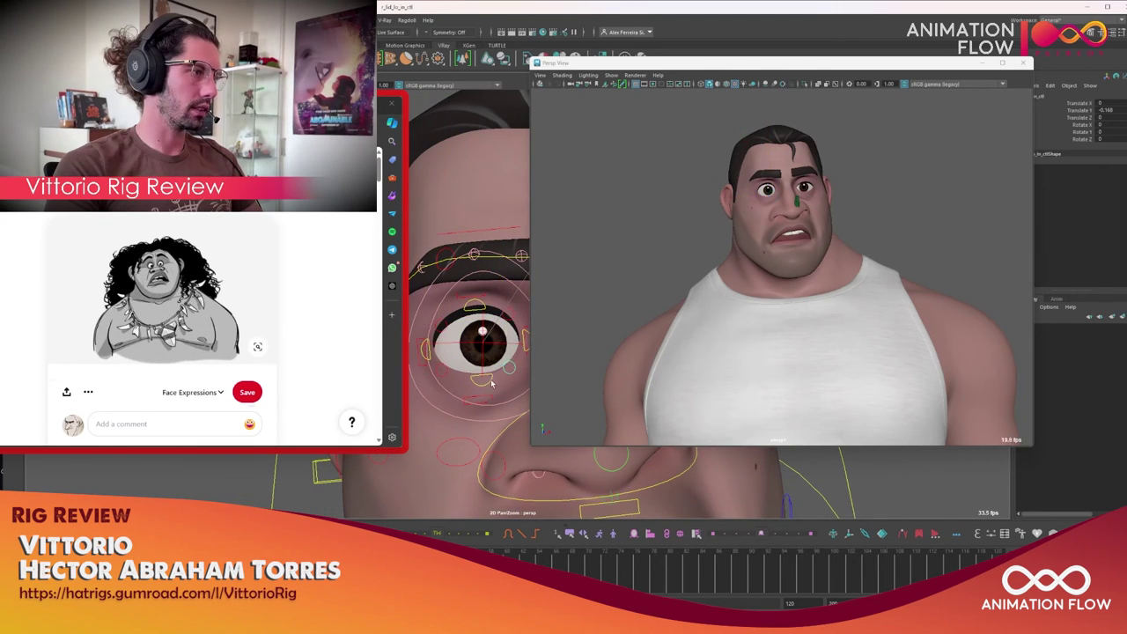
click(450, 379)
click(474, 309)
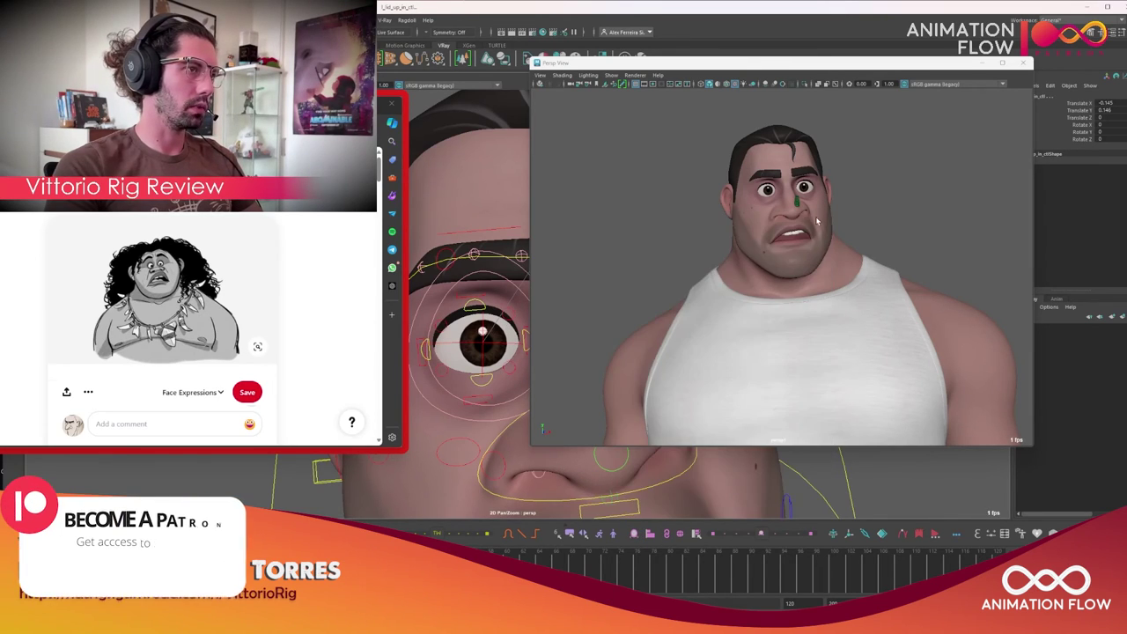
Turn on Auto Mirror and move the left eye master control inward to Translate X about -0.297, bringing the eyes closer together.
scroll(458, 482, down, 6)
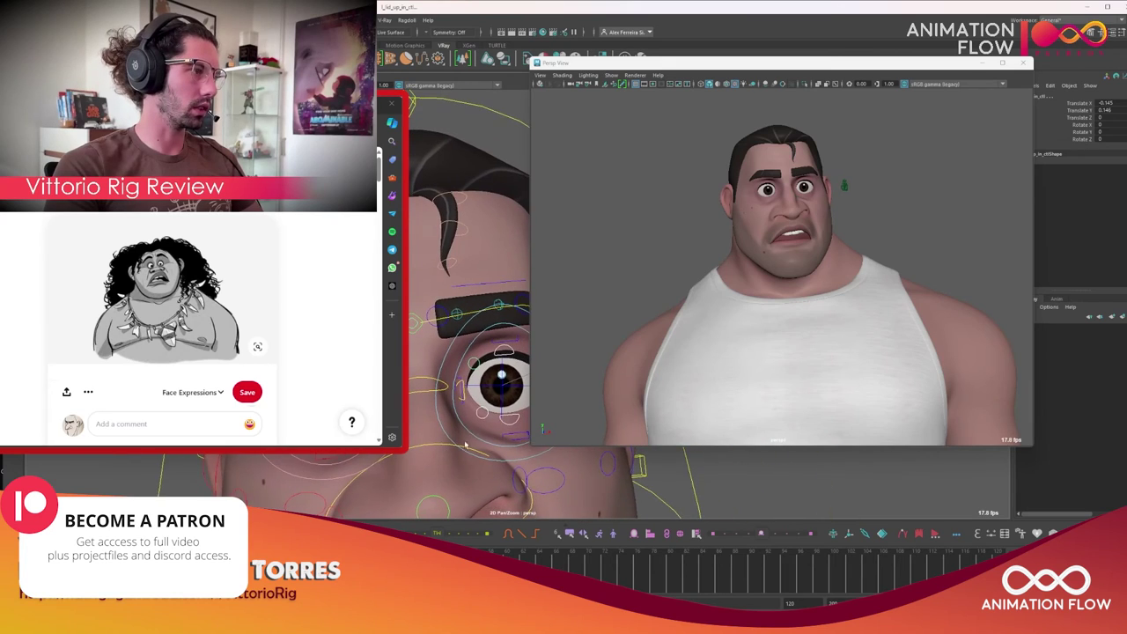
click(495, 405)
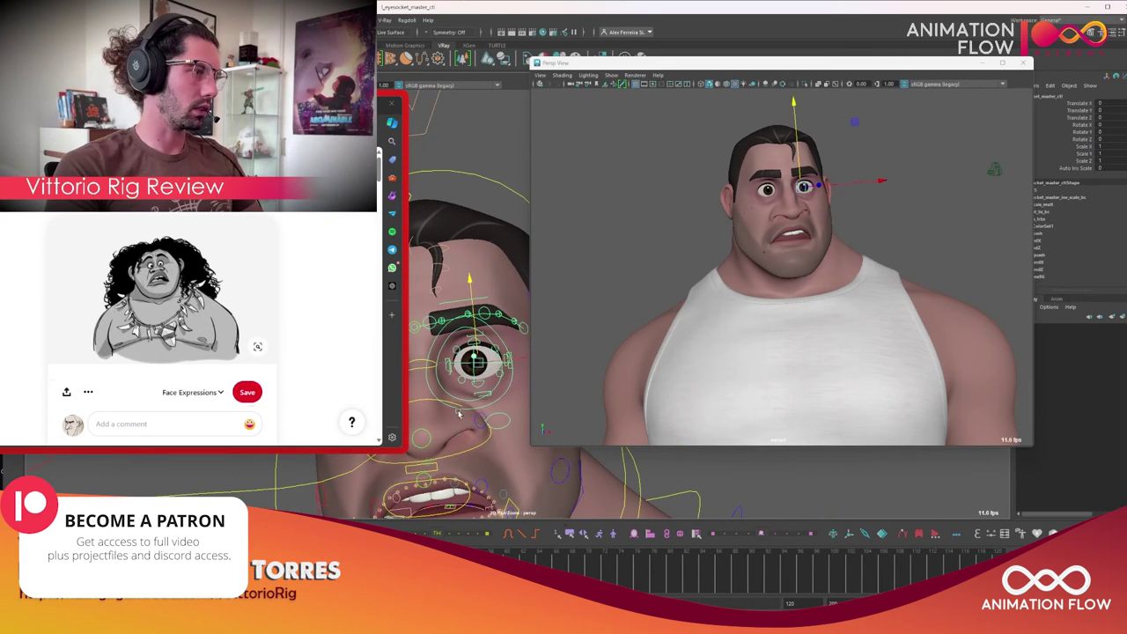
scroll(486, 414, down, 4)
scroll(482, 416, up, 2)
click(495, 385)
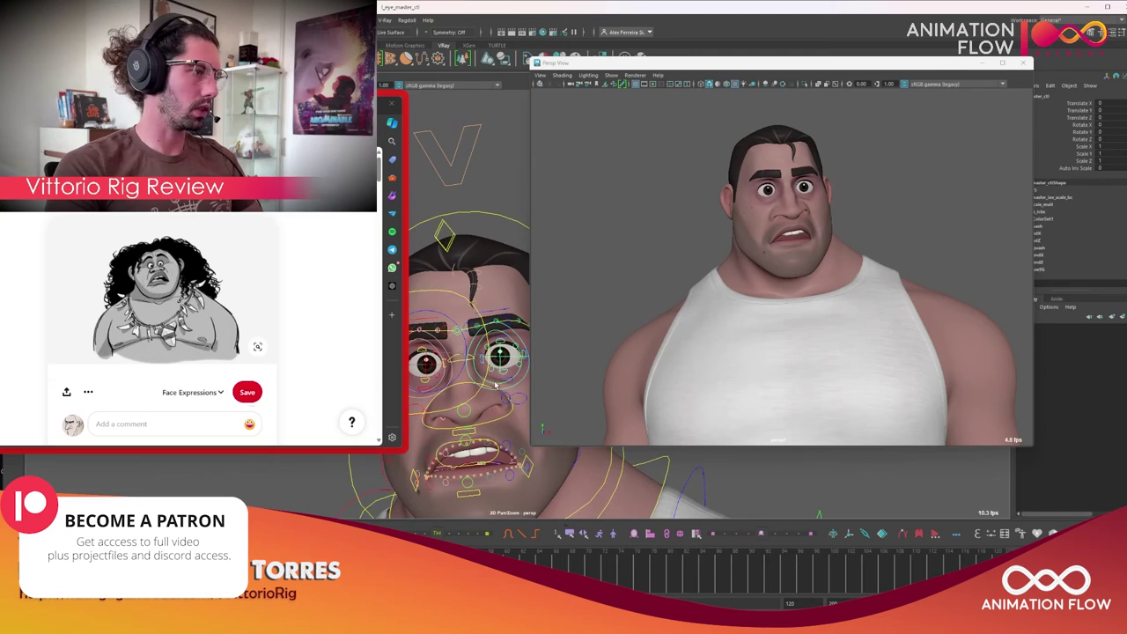
click(520, 358)
scroll(528, 423, down, 3)
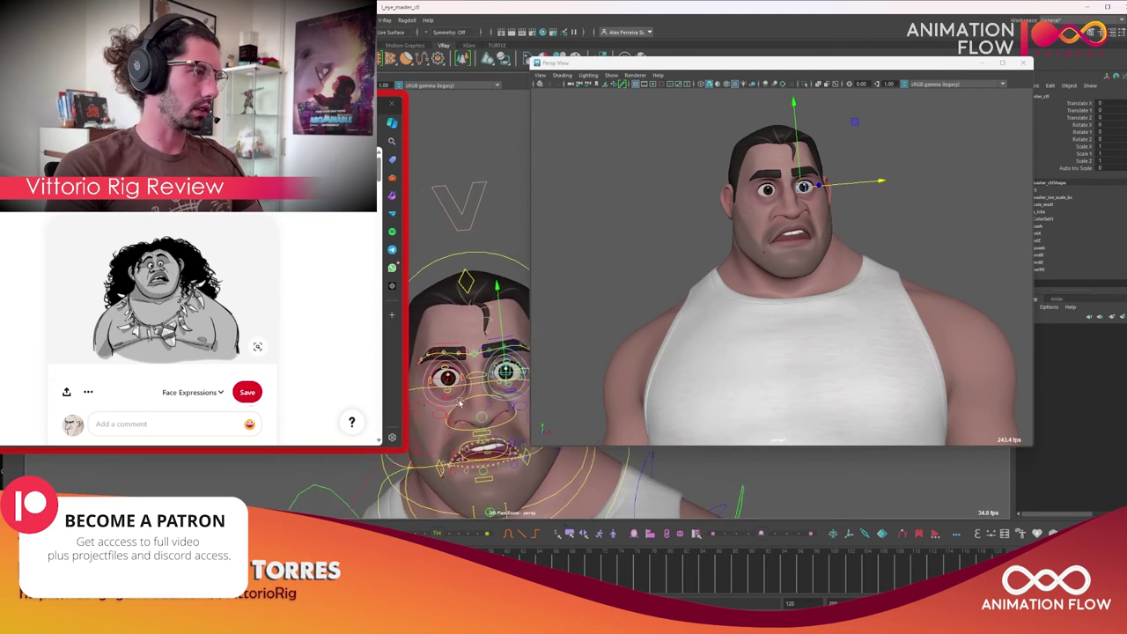
right_click(635, 534)
click(656, 546)
scroll(504, 388, up, 2)
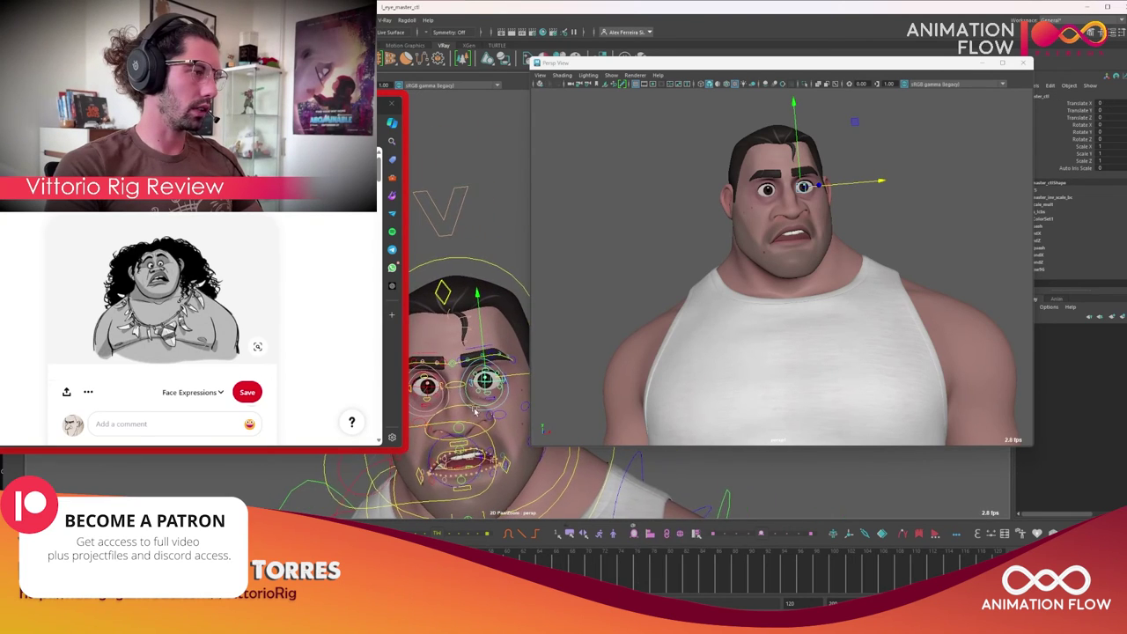
drag(513, 377, 509, 380)
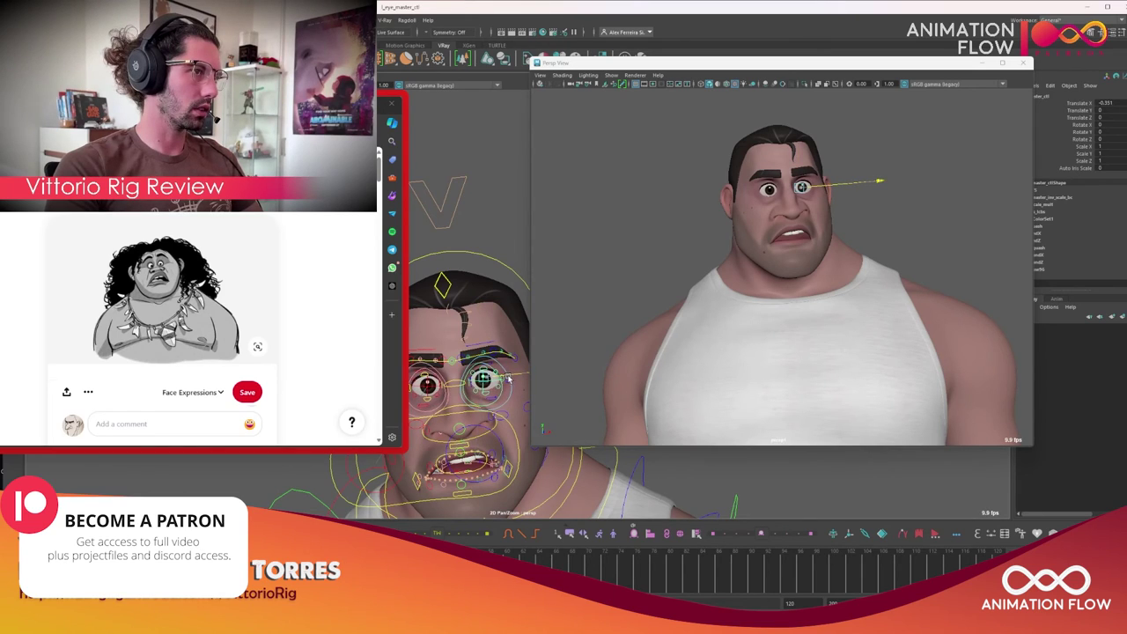
Rotate the jaw control to about 12.8 in Rotate X.
scroll(482, 423, down, 5)
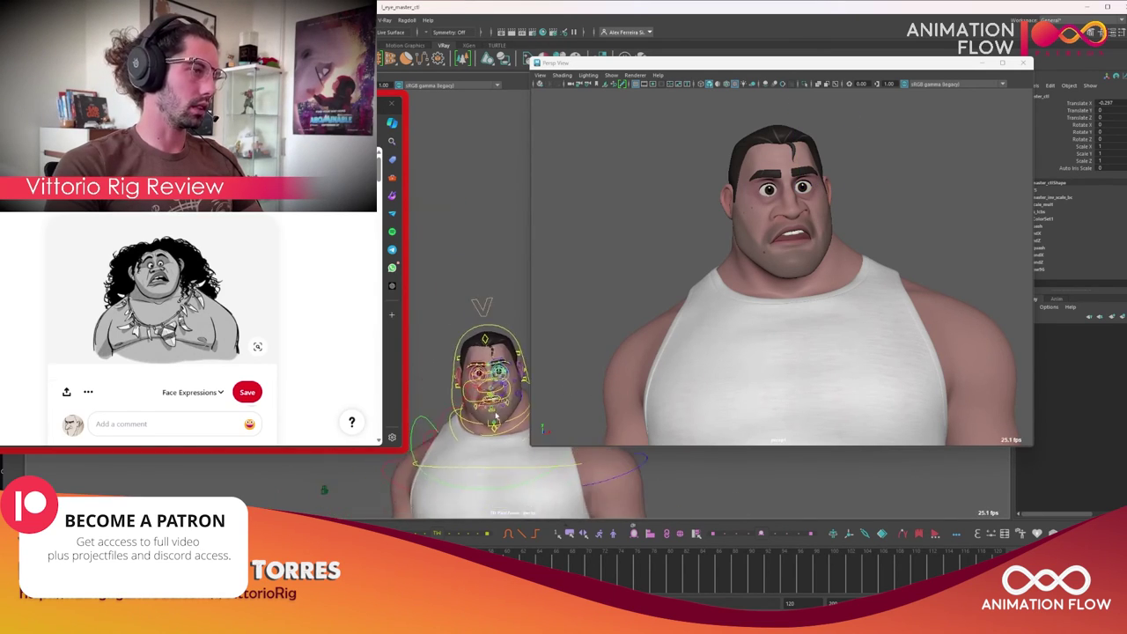
scroll(502, 456, up, 3)
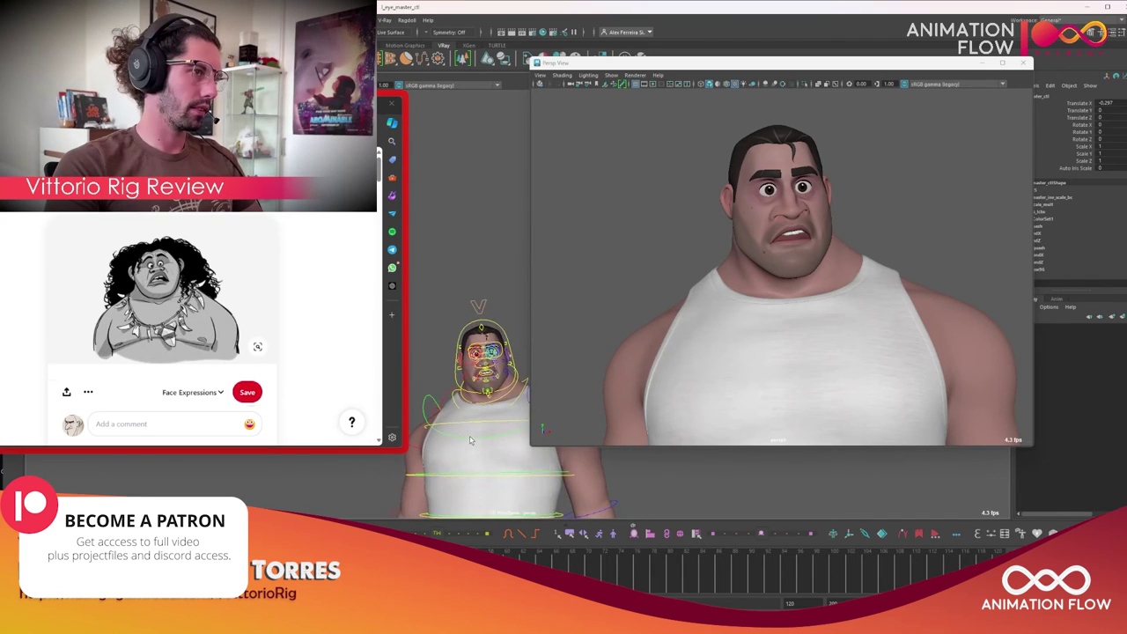
click(488, 365)
key(e)
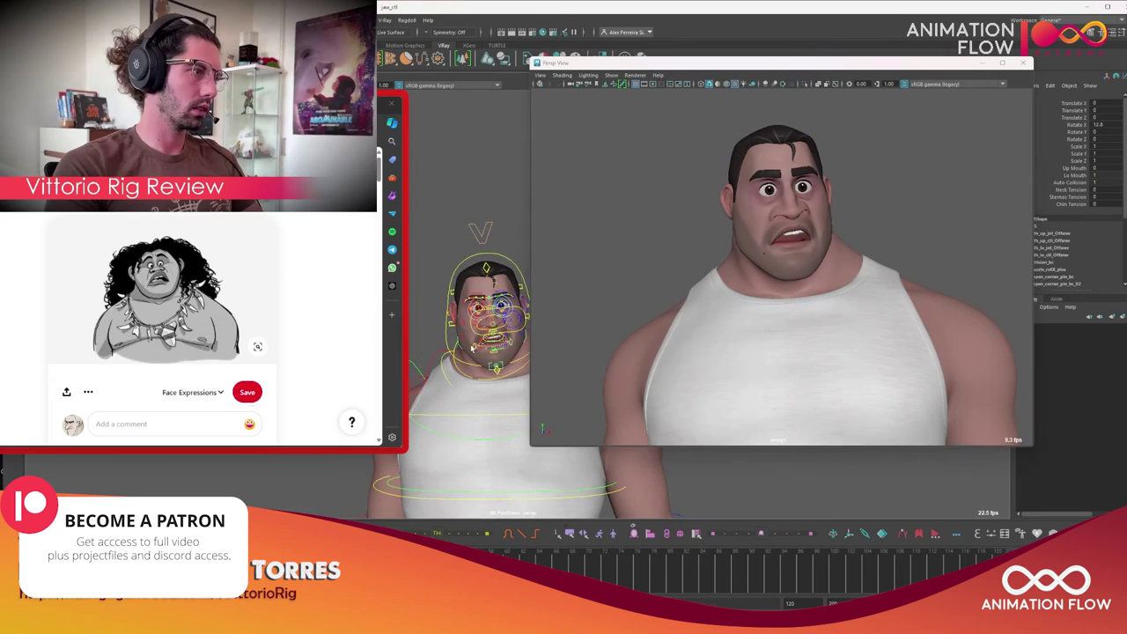
Pull the right mouth corner outward and down to Translate X about 1.699 and Translate Y about -1.391.
click(739, 248)
key(w)
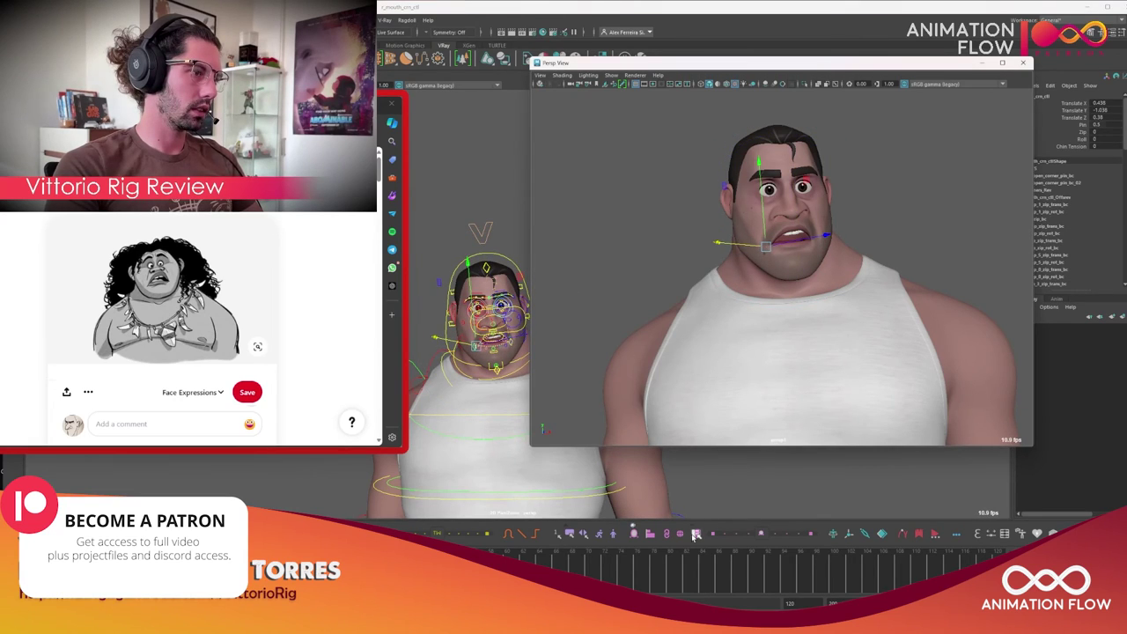
right_click(633, 534)
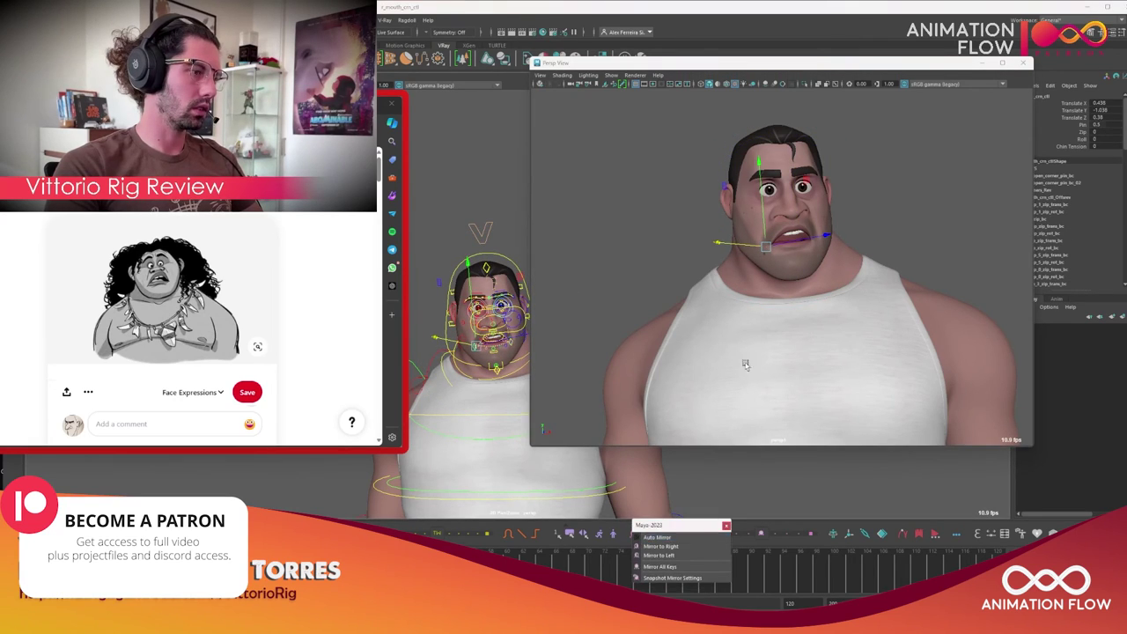
click(726, 526)
drag(764, 246, 744, 246)
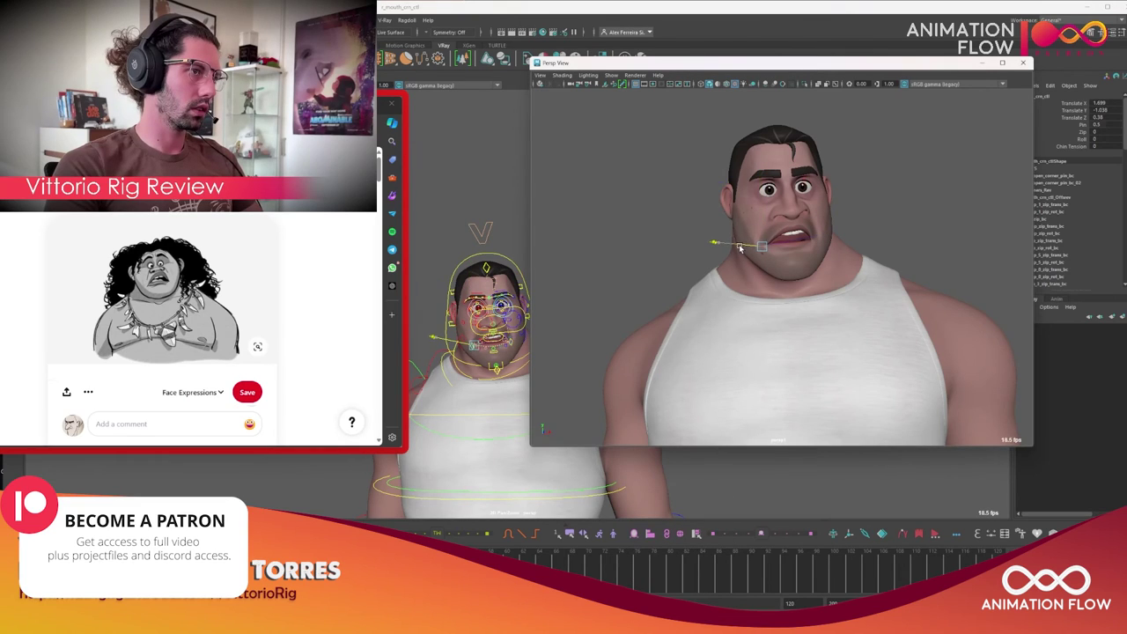
scroll(484, 334, up, 3)
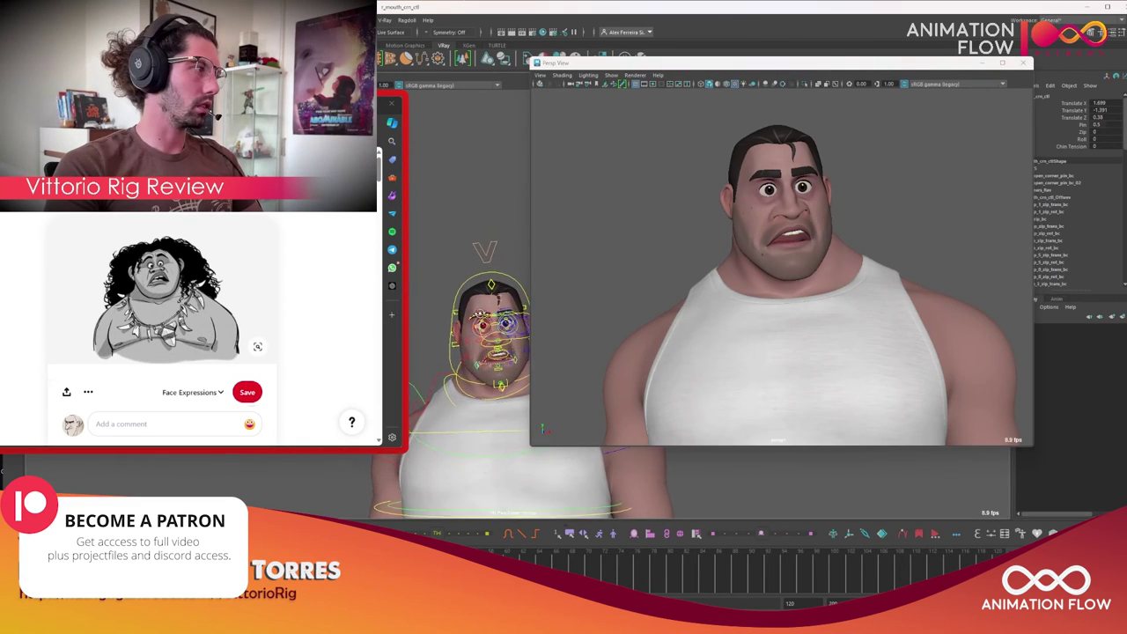
Check the right mid-brow control and raise the central brow control to Translate Y about 0.247.
scroll(483, 330, up, 3)
click(484, 307)
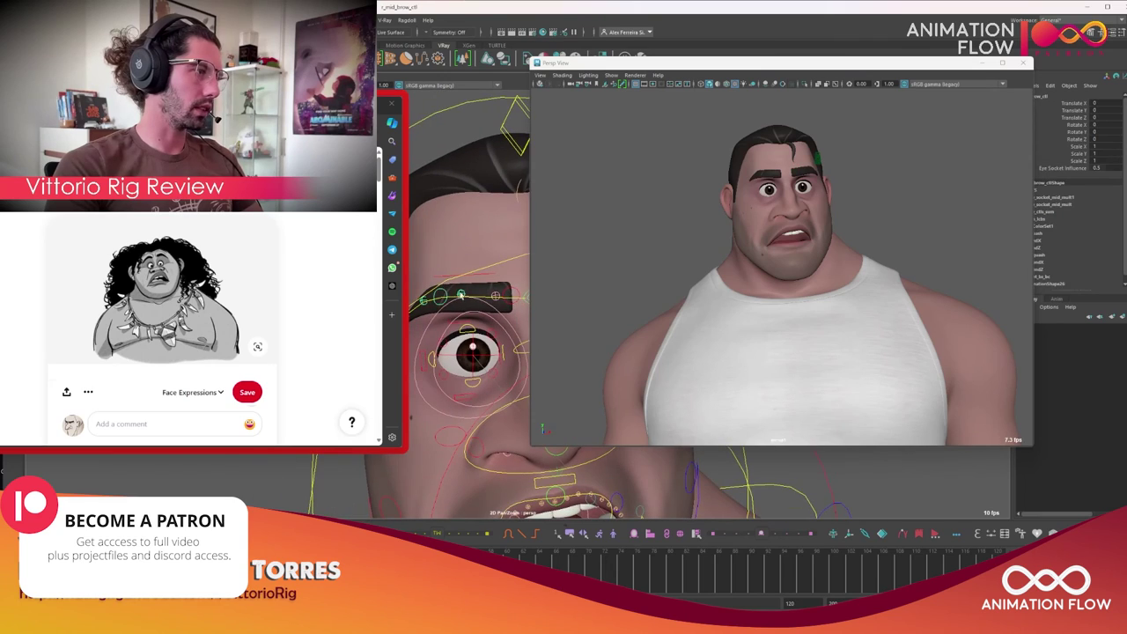
scroll(484, 307, down, 2)
click(523, 280)
drag(523, 280, 459, 267)
click(450, 299)
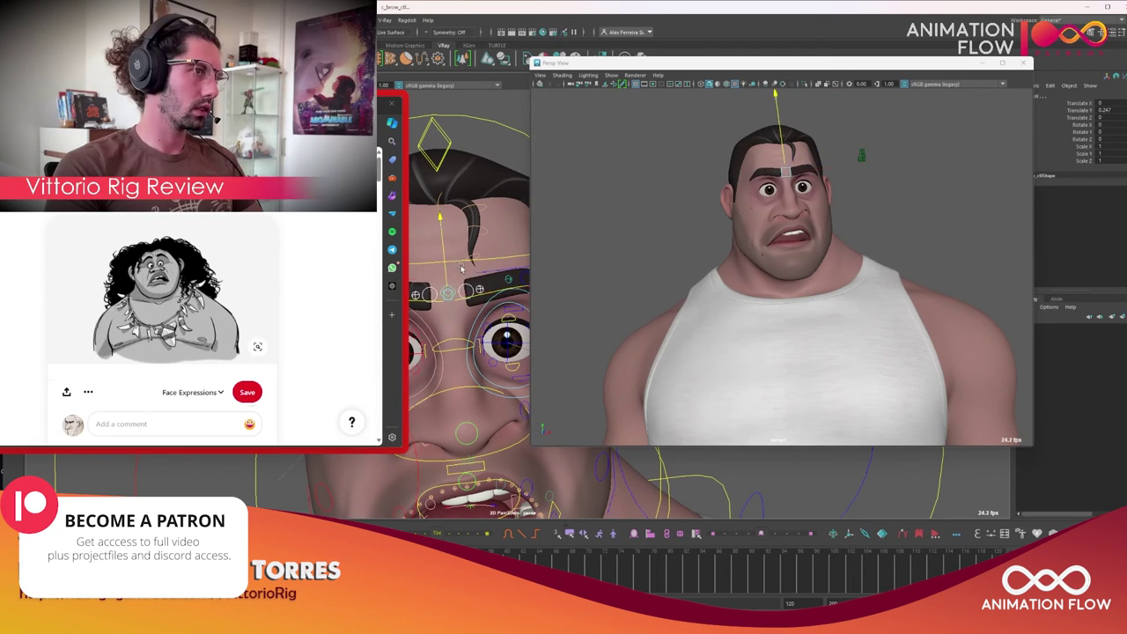
Raise the auxiliary brow controls to Translate Y about 0.862.
scroll(461, 267, up, 2)
click(466, 286)
scroll(466, 286, up, 2)
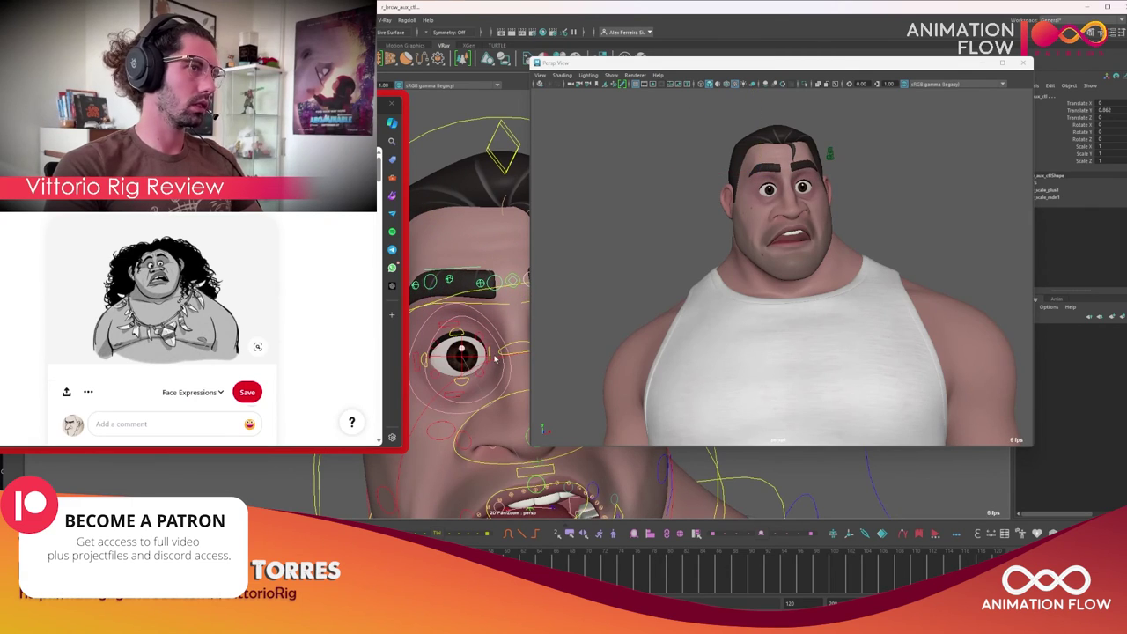
click(751, 277)
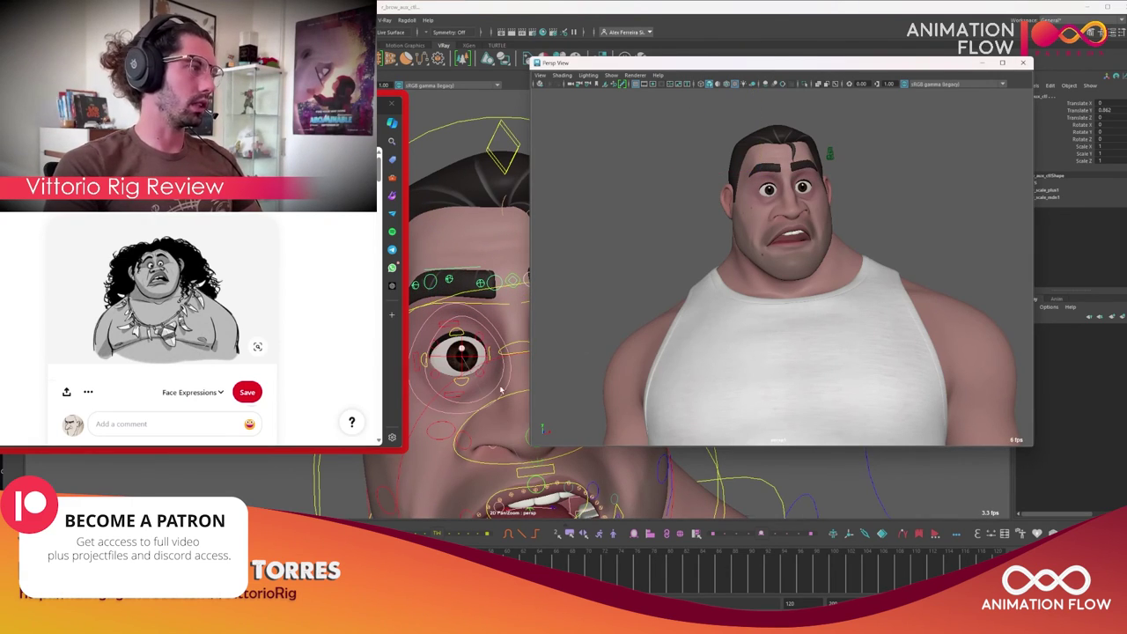
Offset the upper teeth to Translate X about -0.35, Y about -0.087, and tilt them to about -4.948, 5.77 and -1.878.
middle_drag(485, 323, 475, 299)
scroll(471, 290, down, 2)
click(461, 212)
scroll(495, 274, down, 2)
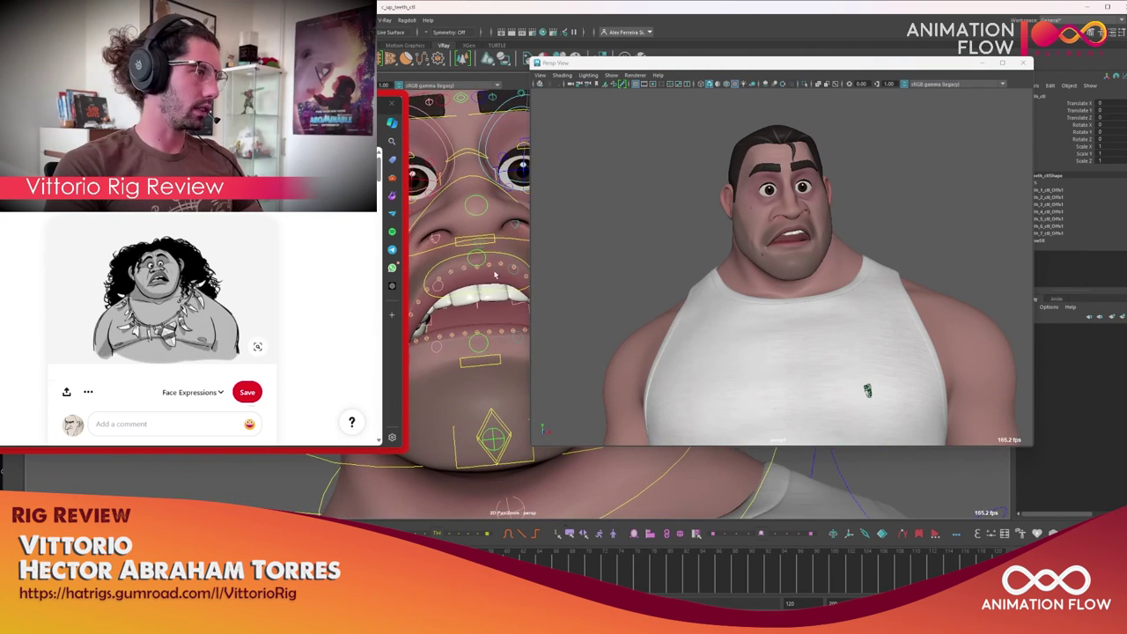
key(w)
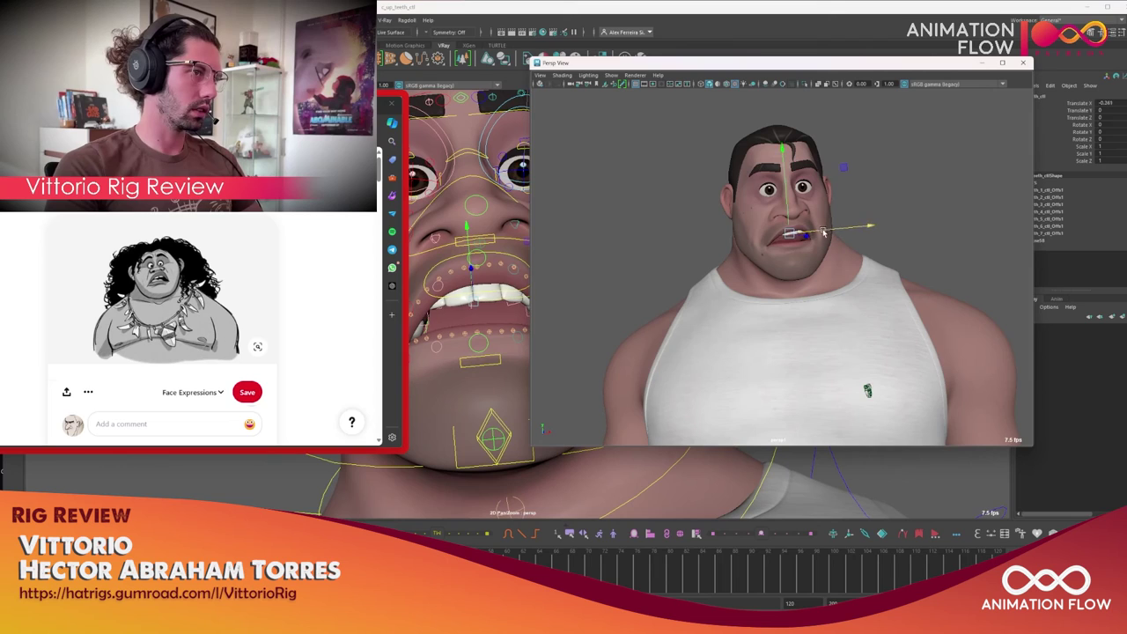
drag(787, 215, 786, 209)
key(e)
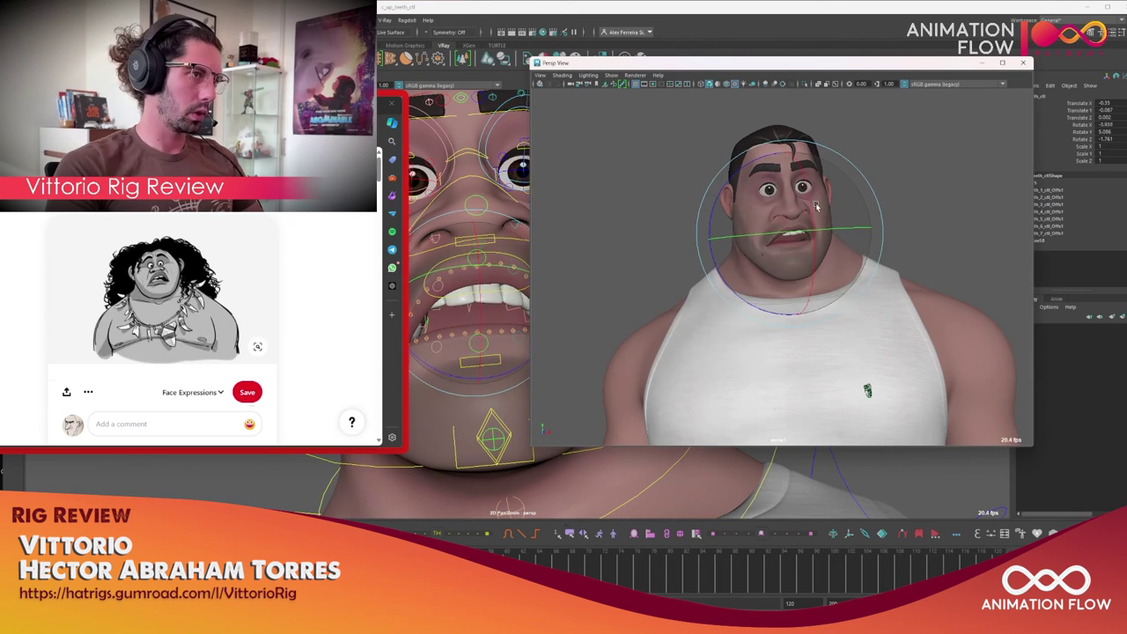
click(497, 328)
Adjust the right upper outer lip control, raising it slightly with Translate X at about -0.302.
scroll(497, 328, up, 2)
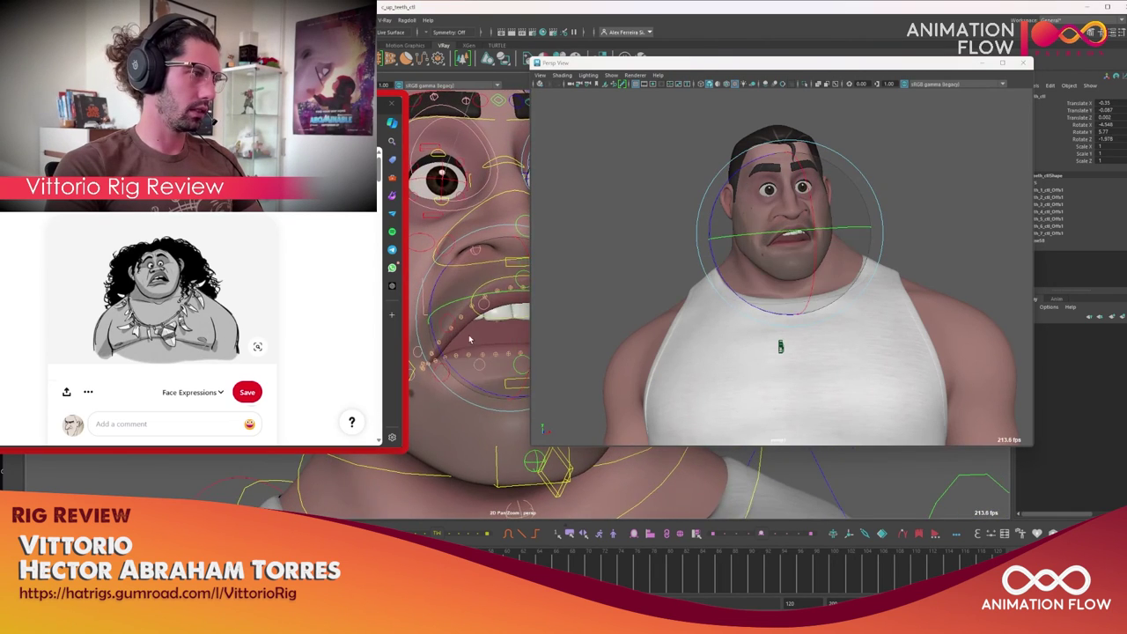
click(452, 327)
drag(767, 212, 773, 205)
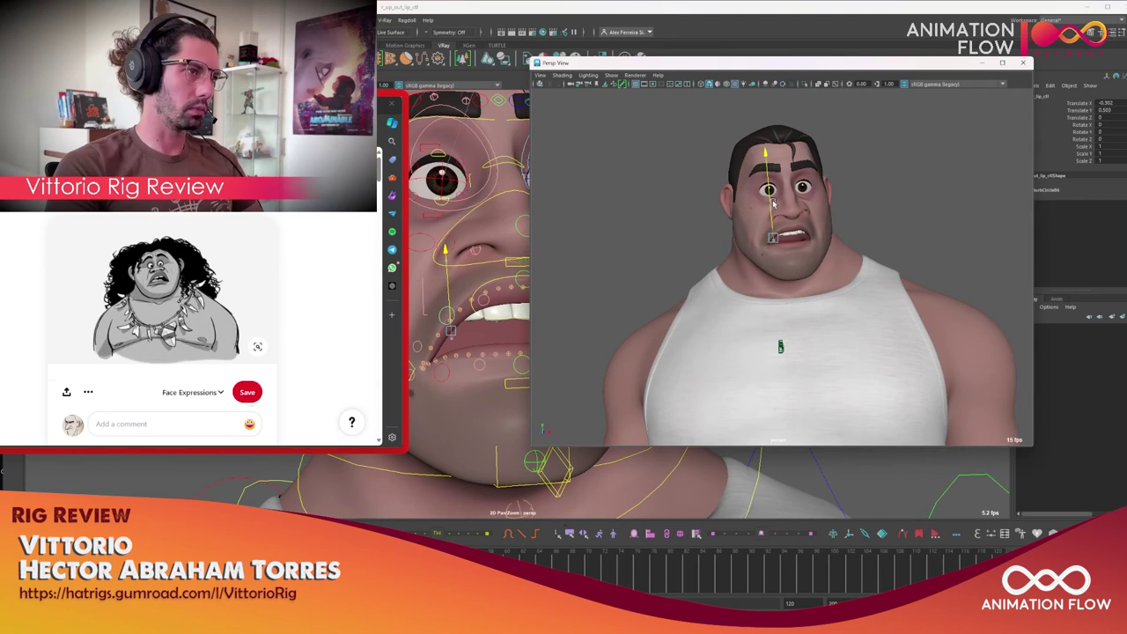
Move the central lower mouth control to Translate Y about 0.123 and check the pose with the upper body framed.
scroll(476, 374, down, 2)
click(500, 358)
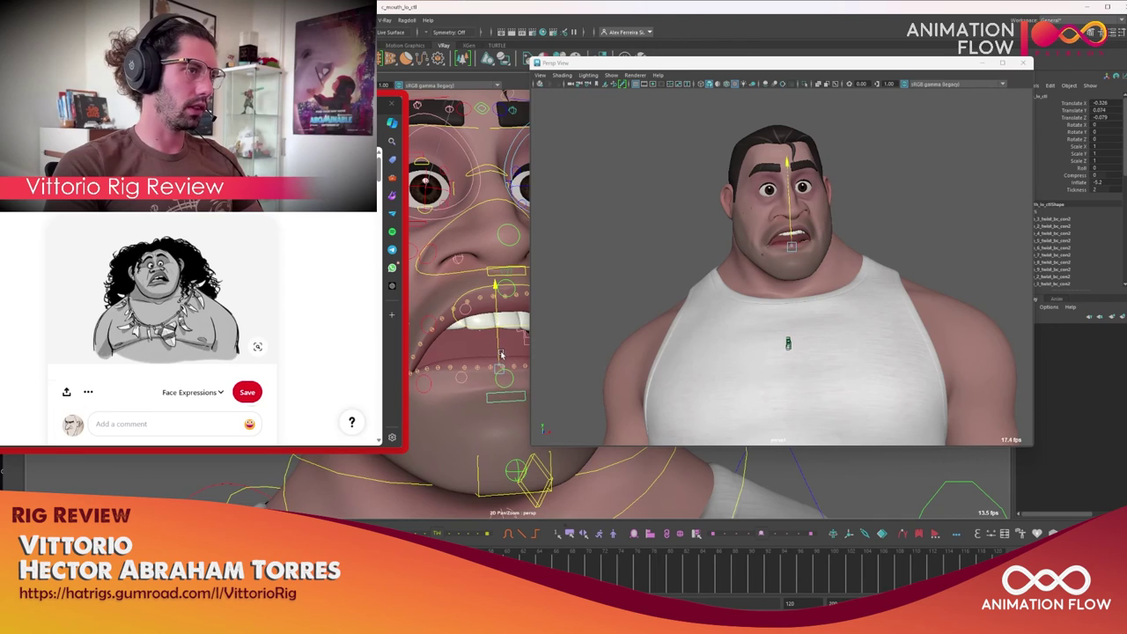
click(653, 303)
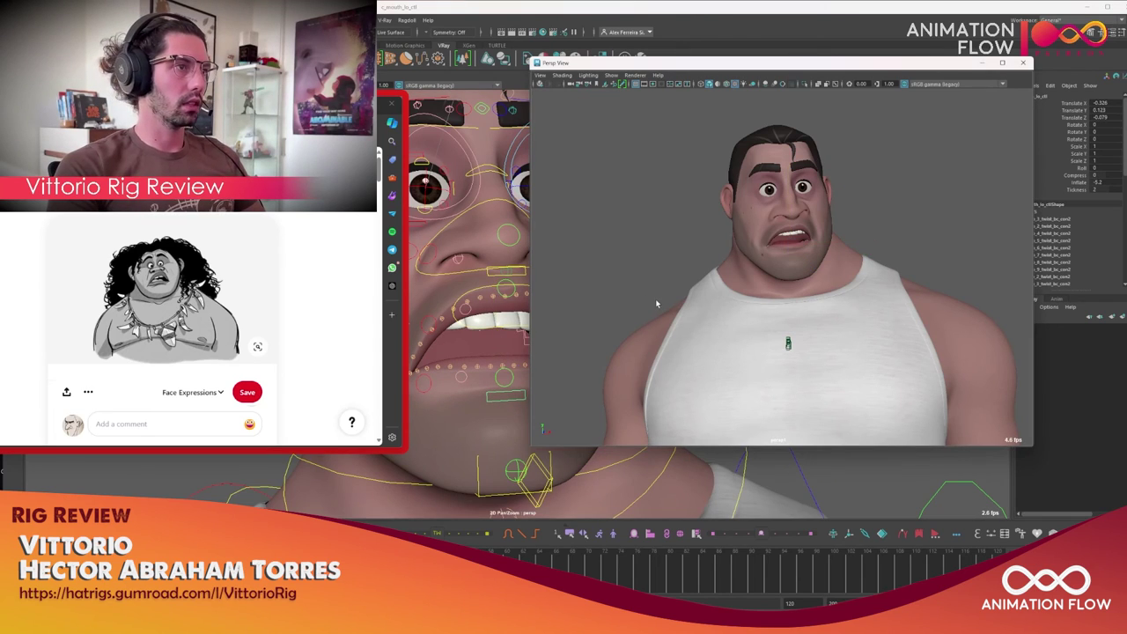
scroll(487, 389, down, 5)
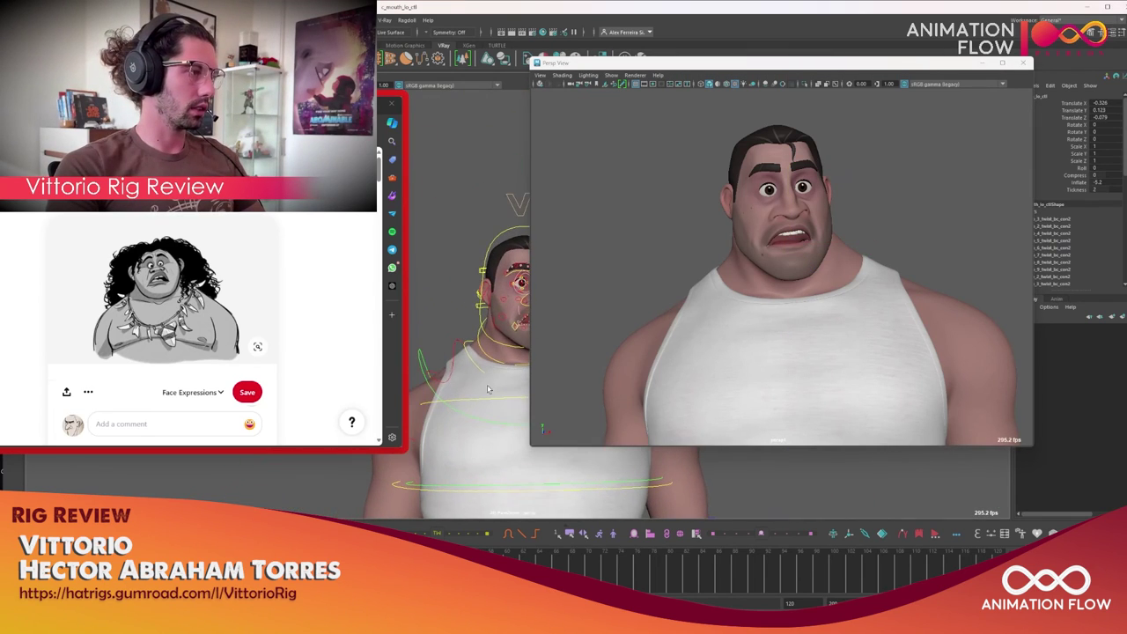
Rotate the character's right clavicle control to about 1.03, 10.93 and -6.5 on X, Y and Z.
click(454, 373)
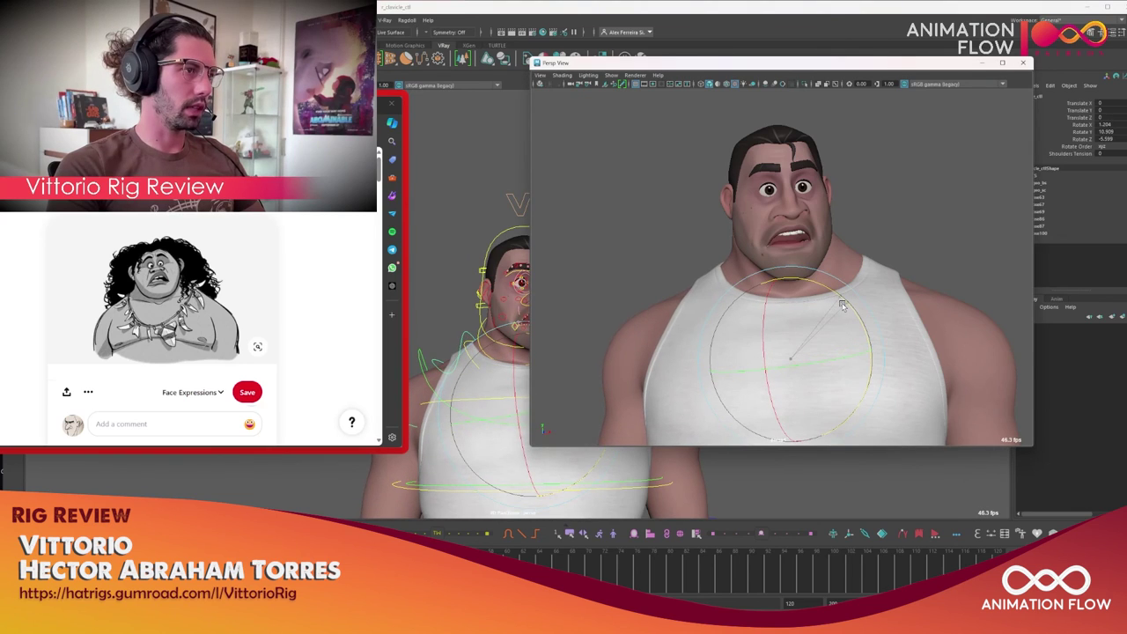
drag(841, 305, 832, 315)
key(q)
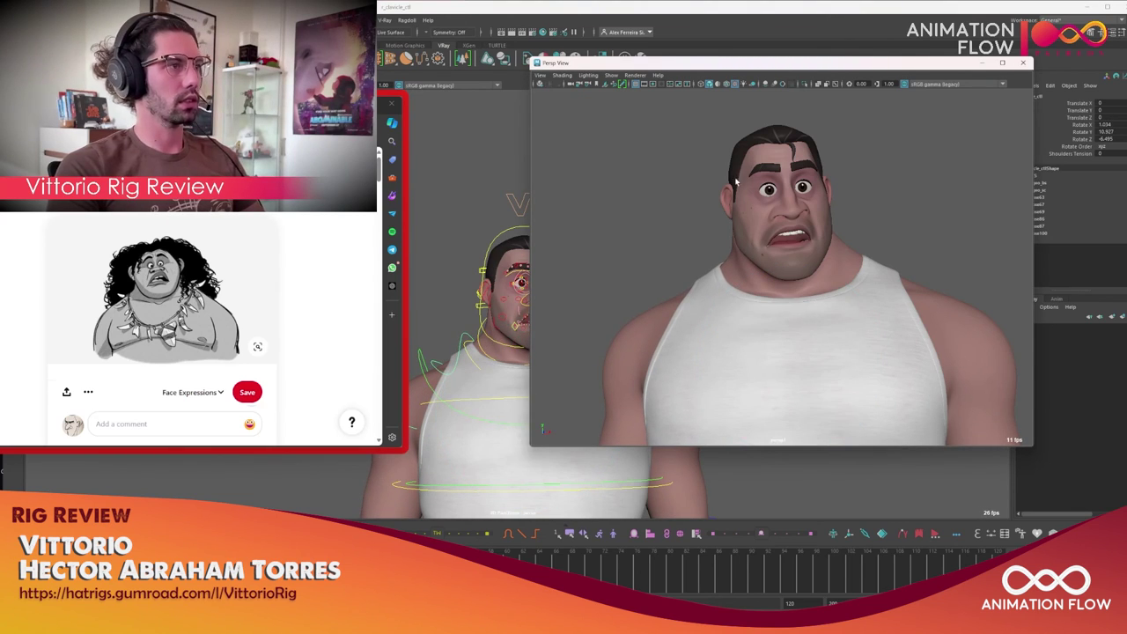
Rotate the upper neck control to about 1.545, 0.133 and 4.88 on X, Y and Z.
click(816, 194)
key(e)
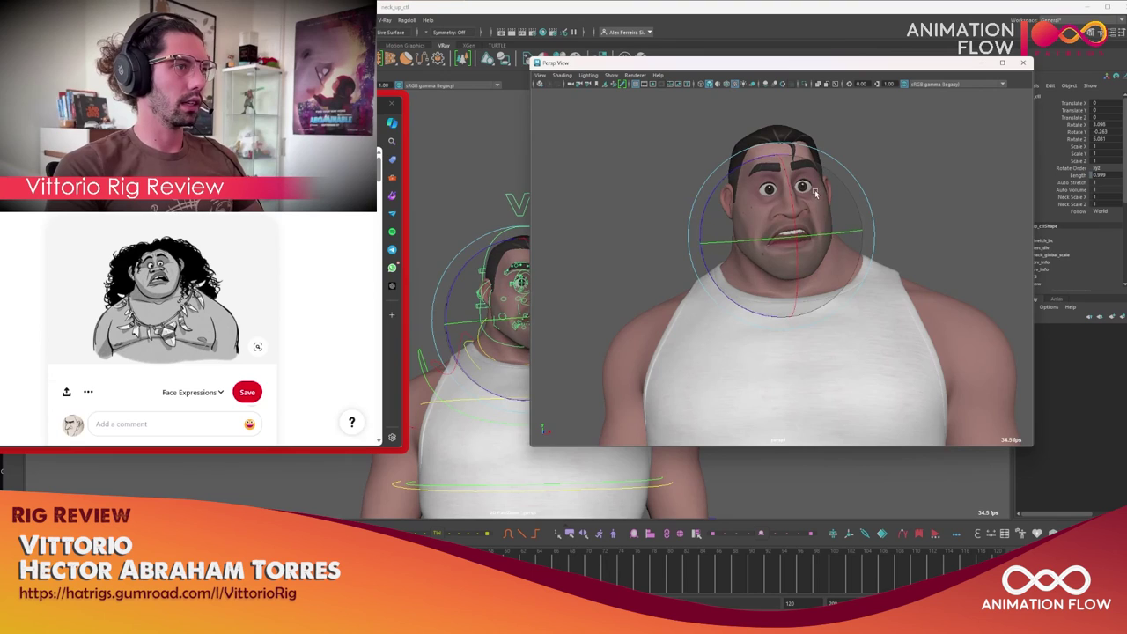
drag(762, 272, 762, 271)
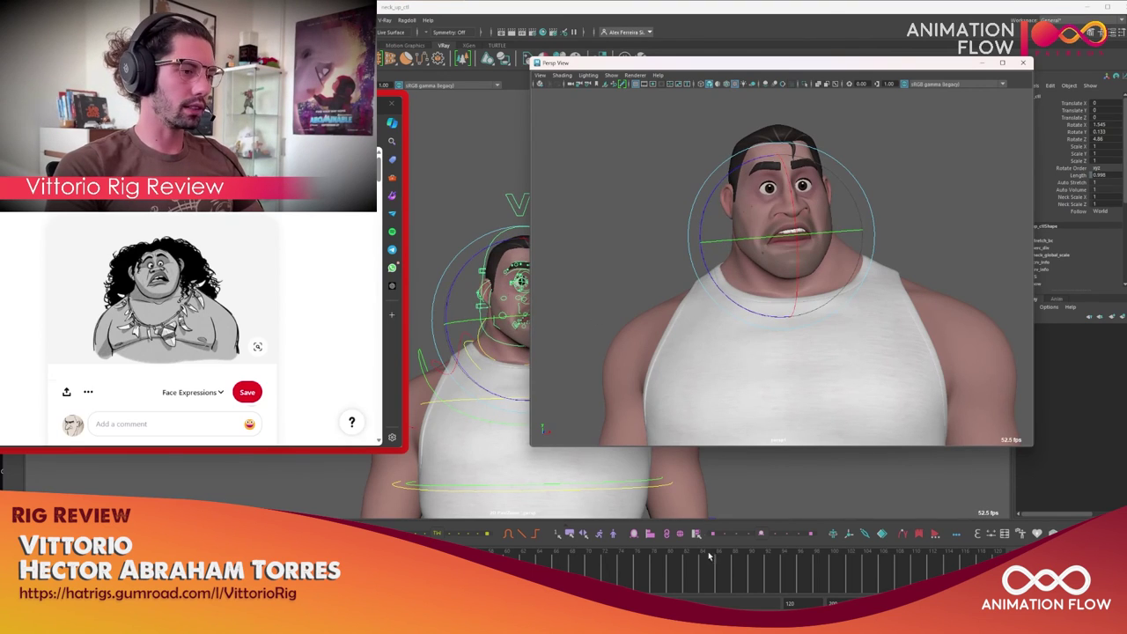
Switch to the browser's Vittorio Character Rig (Maya) product page and look through its preview images, including the Deluxe Version exclusives and control pickers.
mouse_move(795, 627)
click(821, 596)
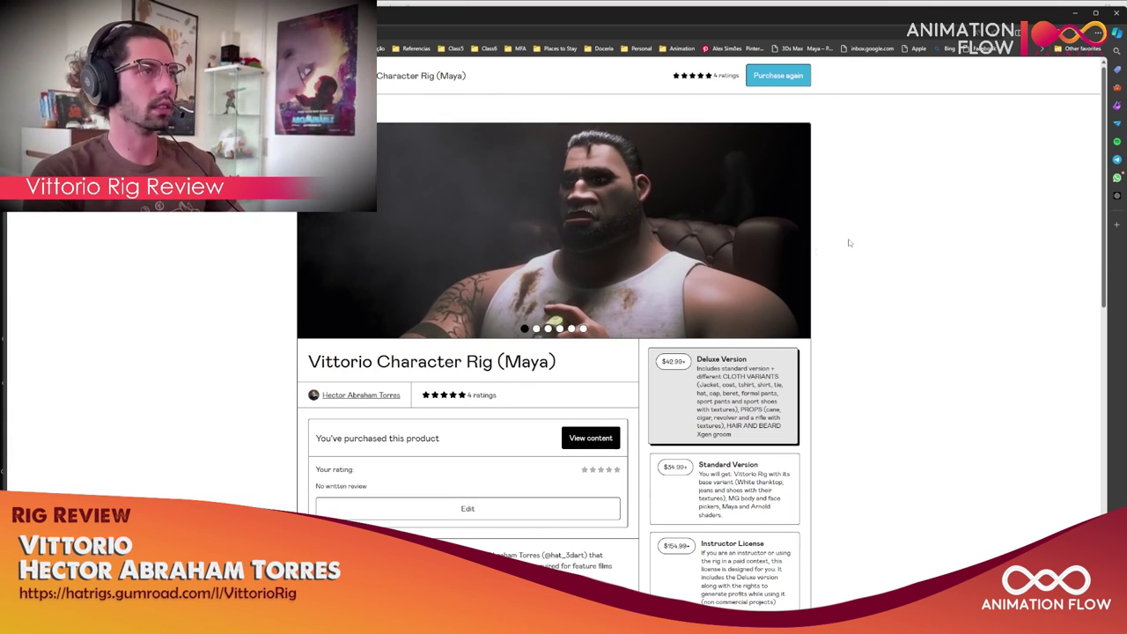
mouse_move(775, 251)
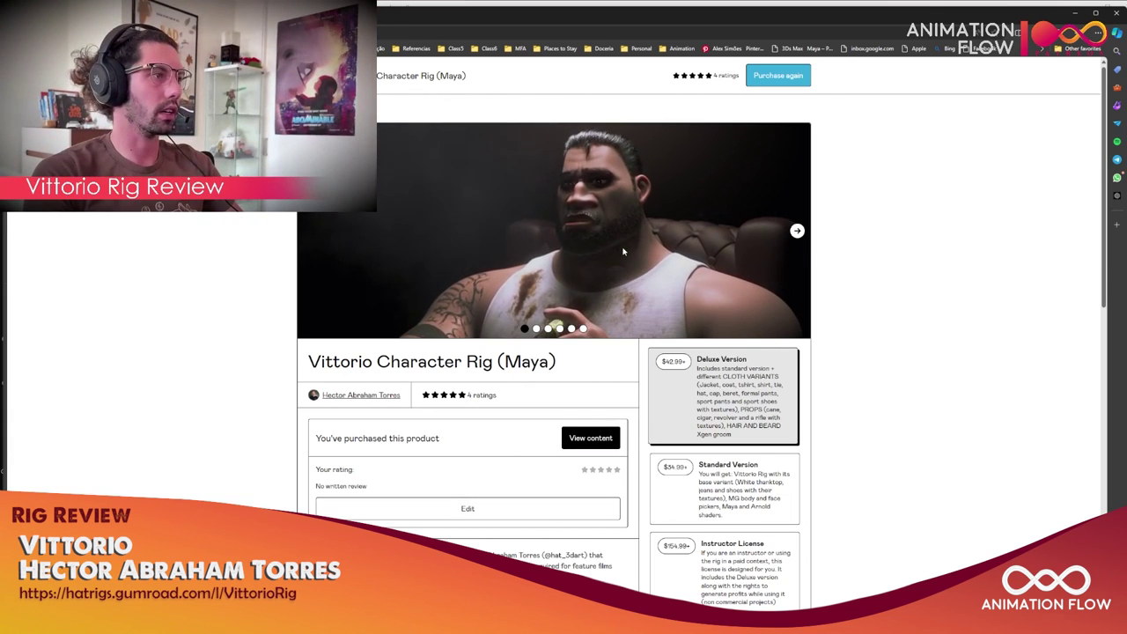
click(797, 230)
click(797, 230)
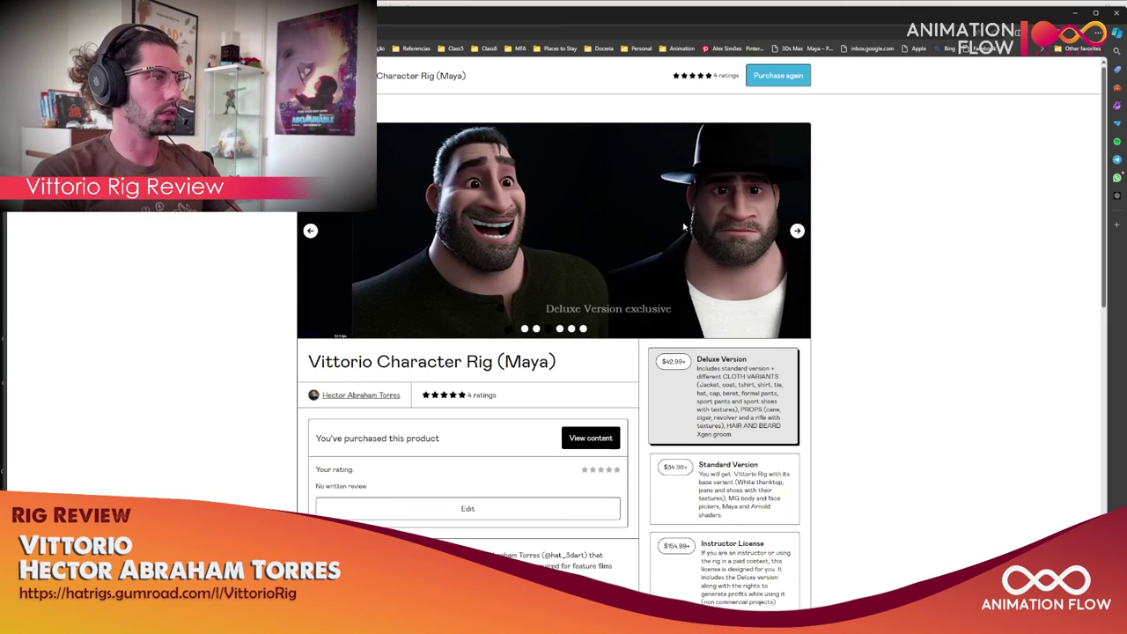
click(797, 231)
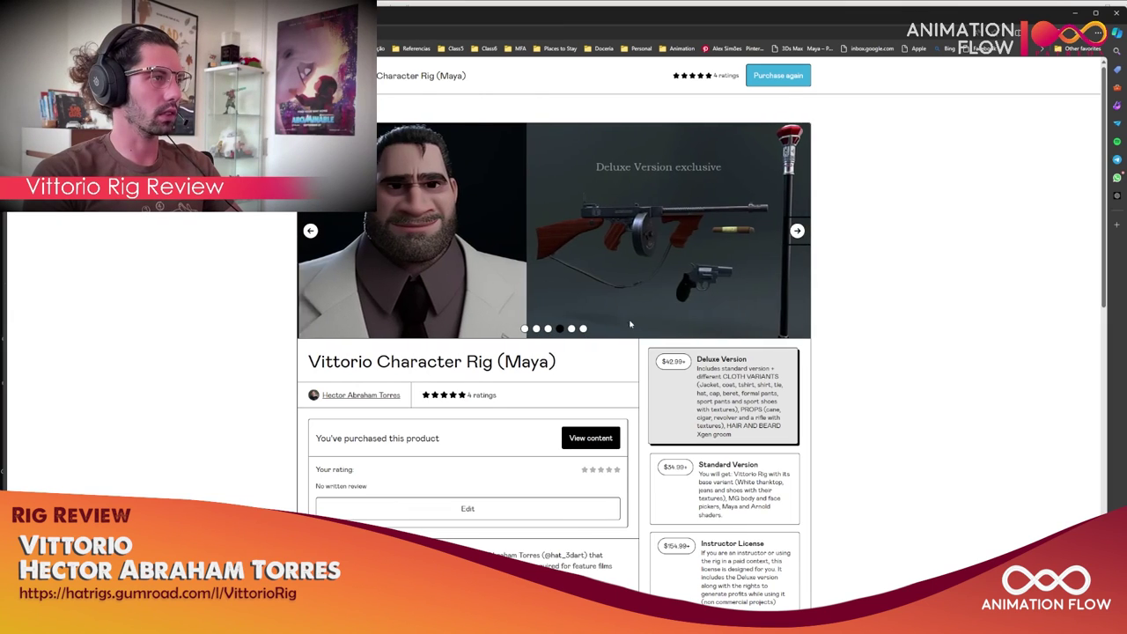
click(797, 233)
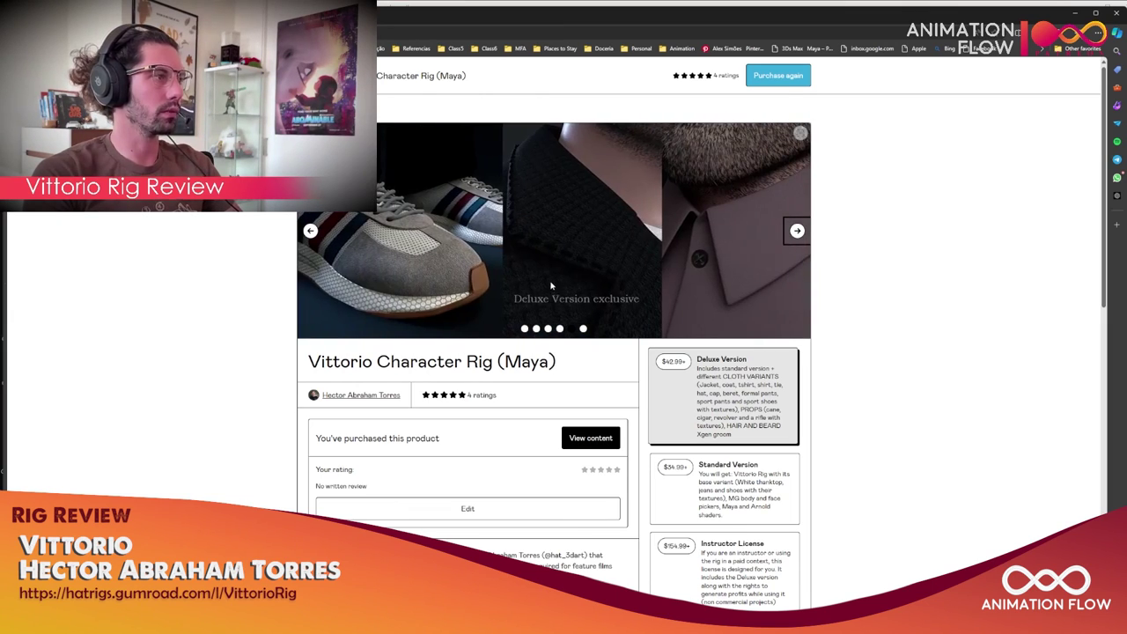
click(797, 231)
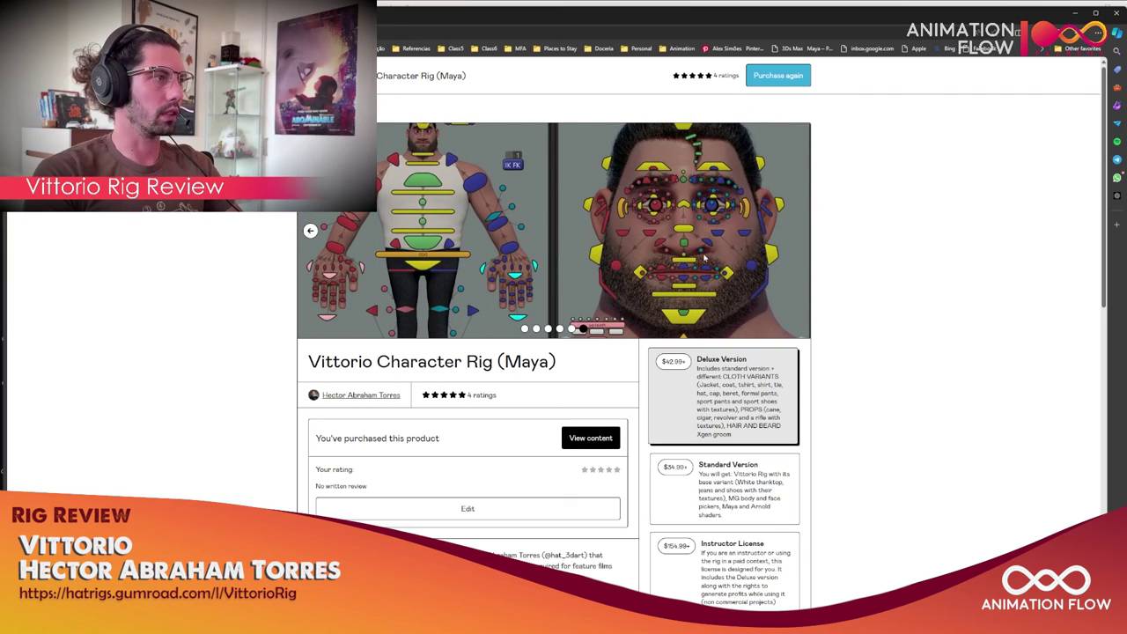
Switch back to Maya and enlarge the separate perspective view window to show the posed upper body larger.
click(1074, 14)
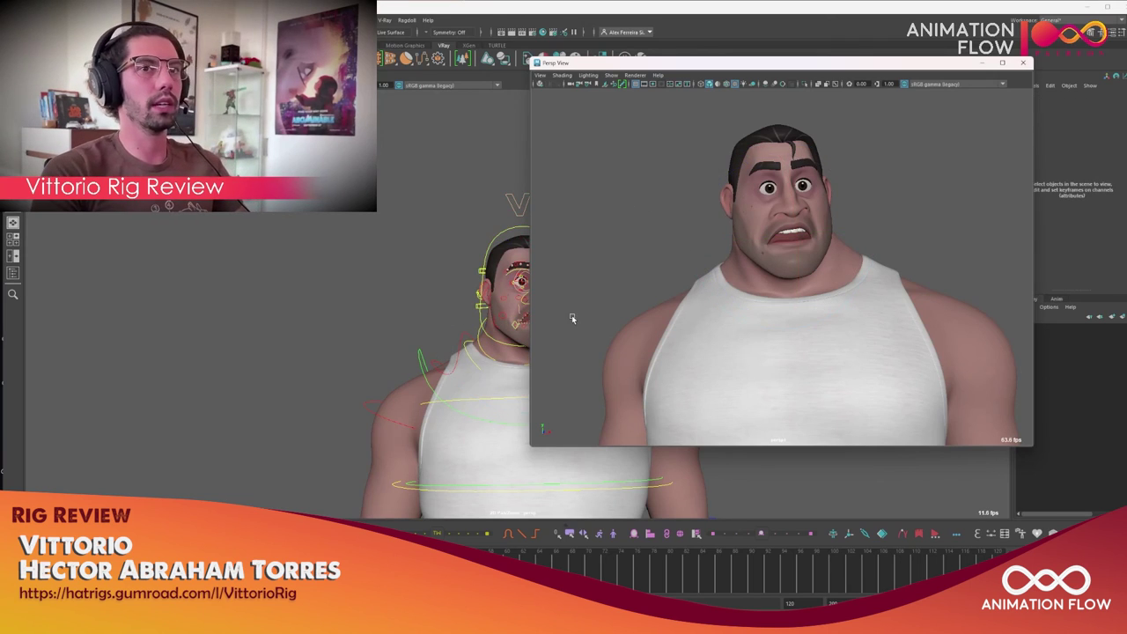
drag(532, 447, 263, 546)
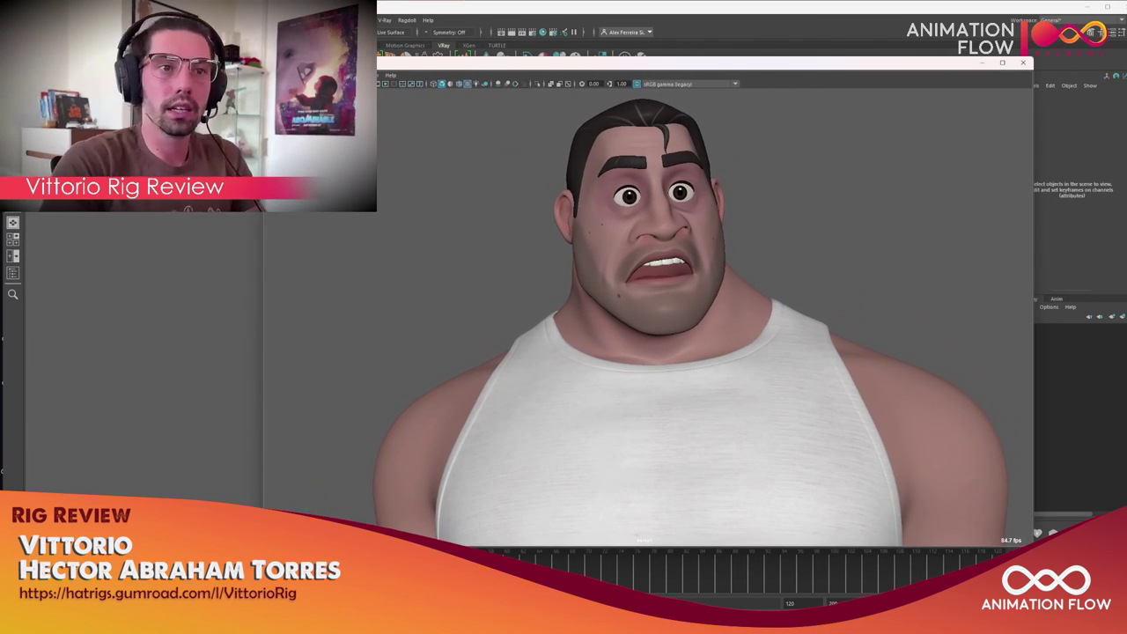